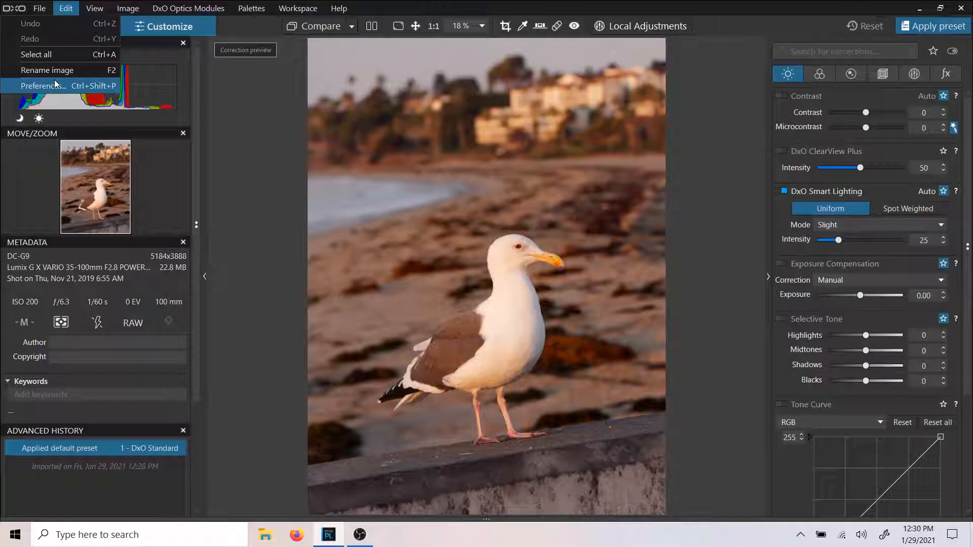
# Check the default correction presets for new RAW and RGB images in the preferences, leaving the settings as they are
pyautogui.click(55, 84)
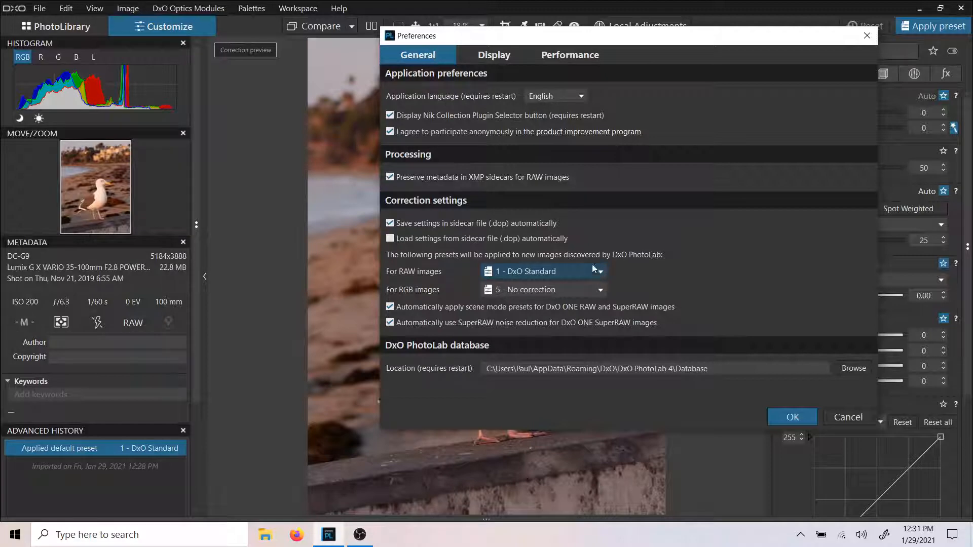
pyautogui.click(841, 415)
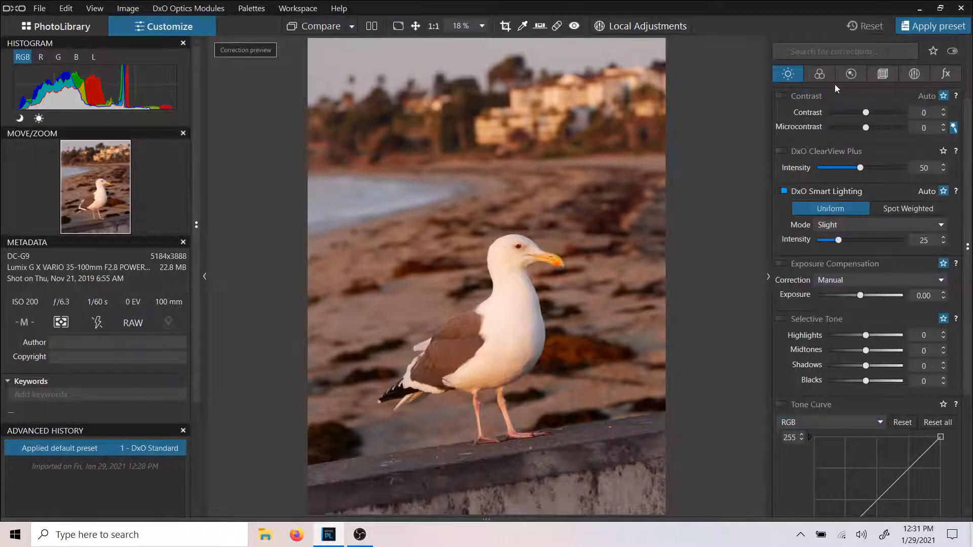
# Examine the available light, color, detail and geometry corrections and which of them the default preset has enabled
pyautogui.scroll(-5, 897, 231)
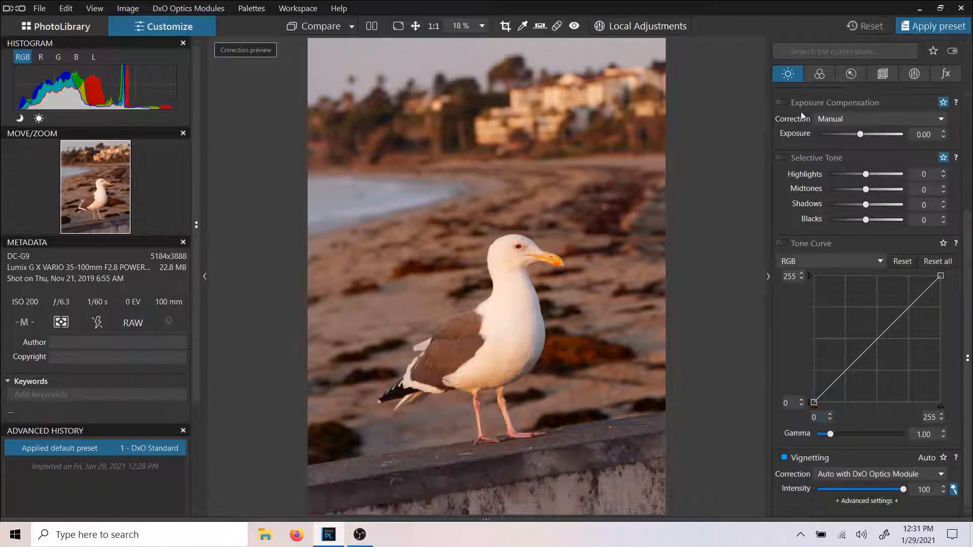
pyautogui.click(820, 74)
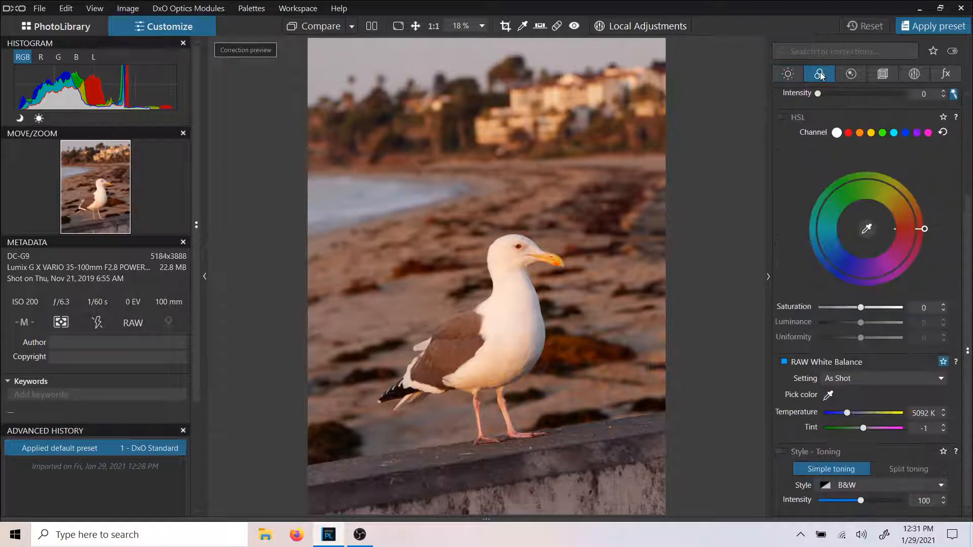
pyautogui.scroll(5, 851, 297)
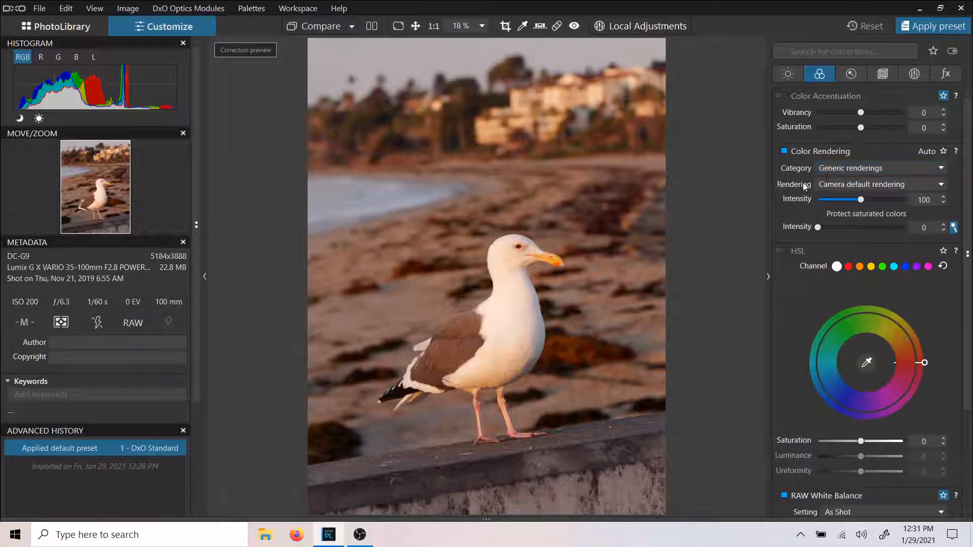
pyautogui.scroll(-4, 822, 198)
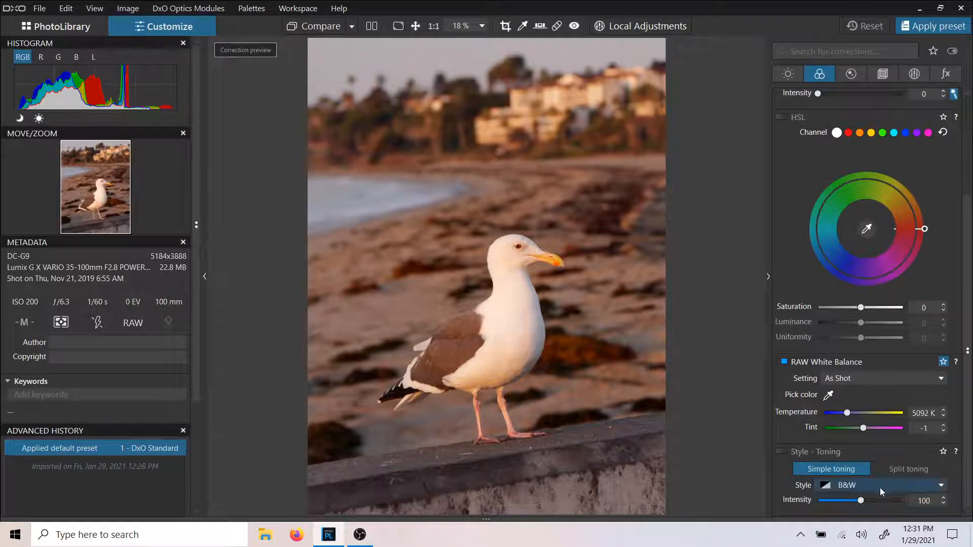
pyautogui.scroll(4, 880, 487)
pyautogui.click(851, 74)
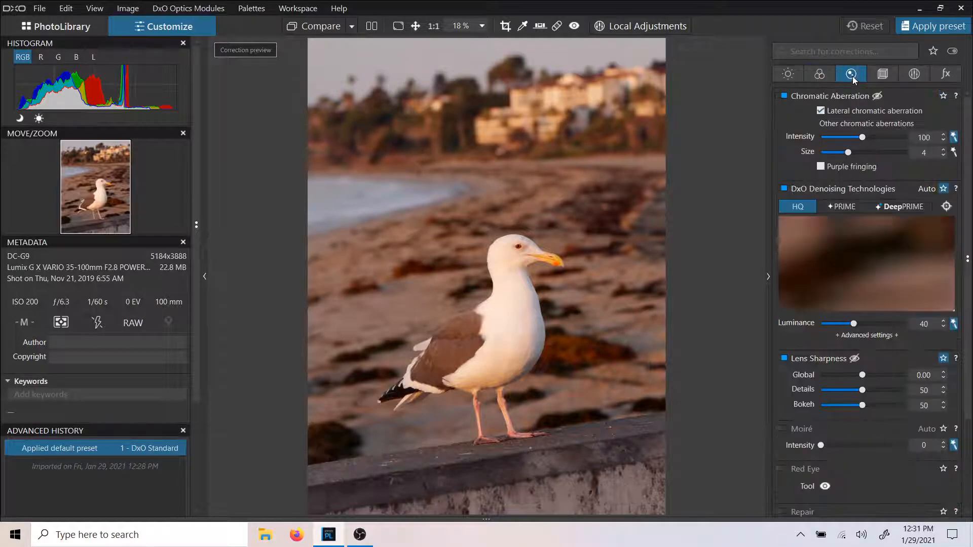
pyautogui.scroll(-1, 850, 223)
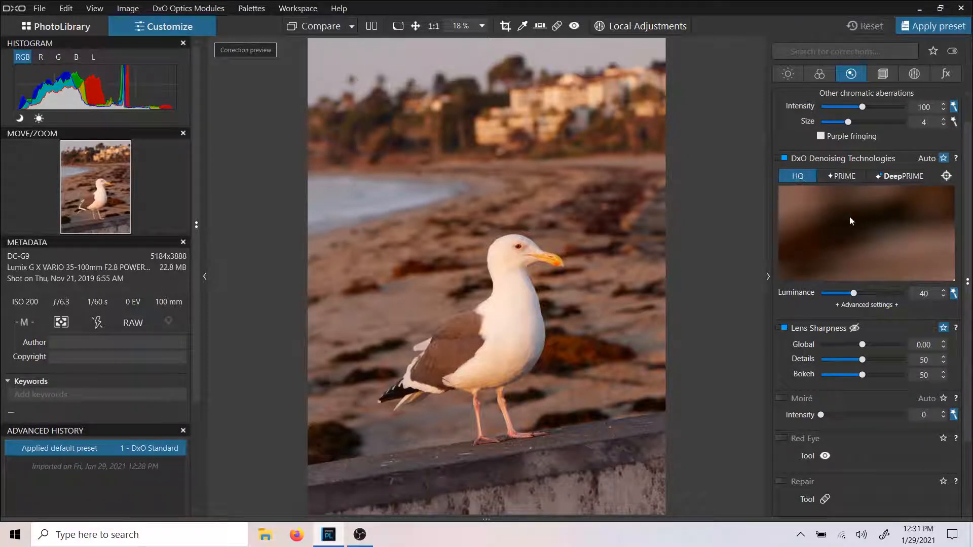
pyautogui.scroll(-3, 850, 217)
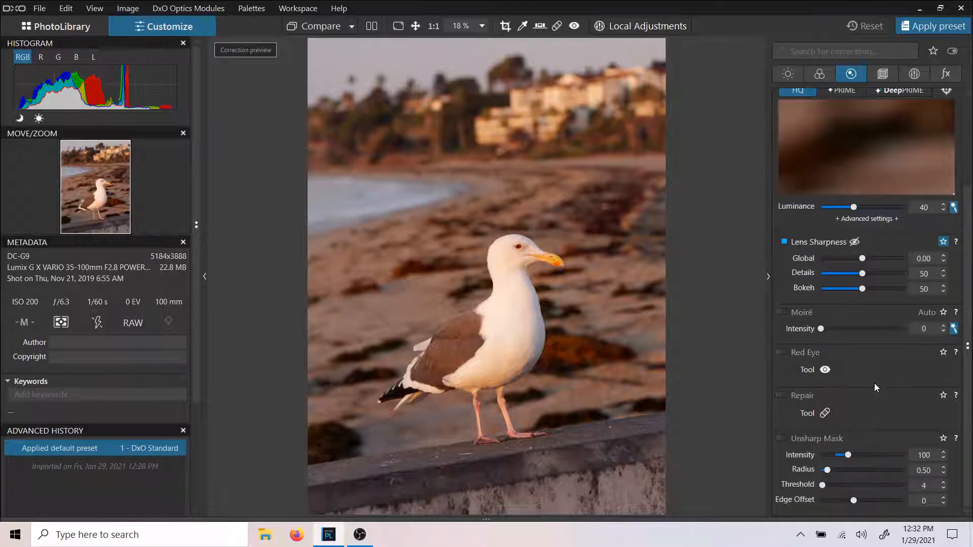
pyautogui.click(881, 74)
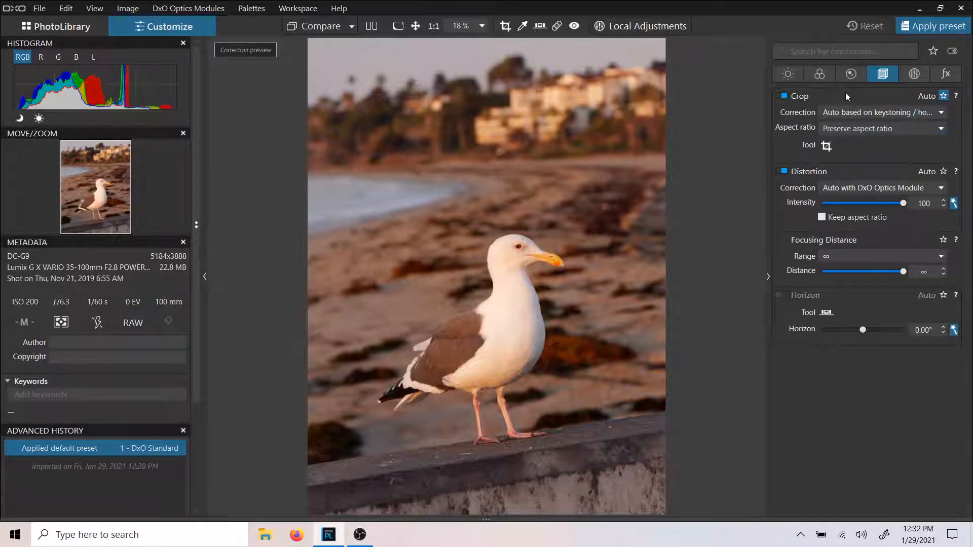
pyautogui.click(788, 75)
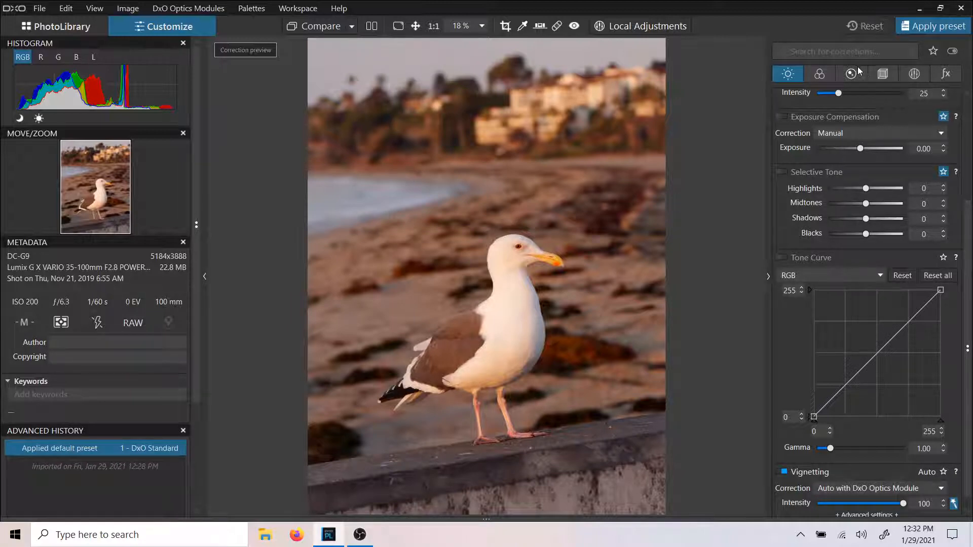
# Switch the Crop correction off and back on to compare the framing of the photo
pyautogui.click(877, 74)
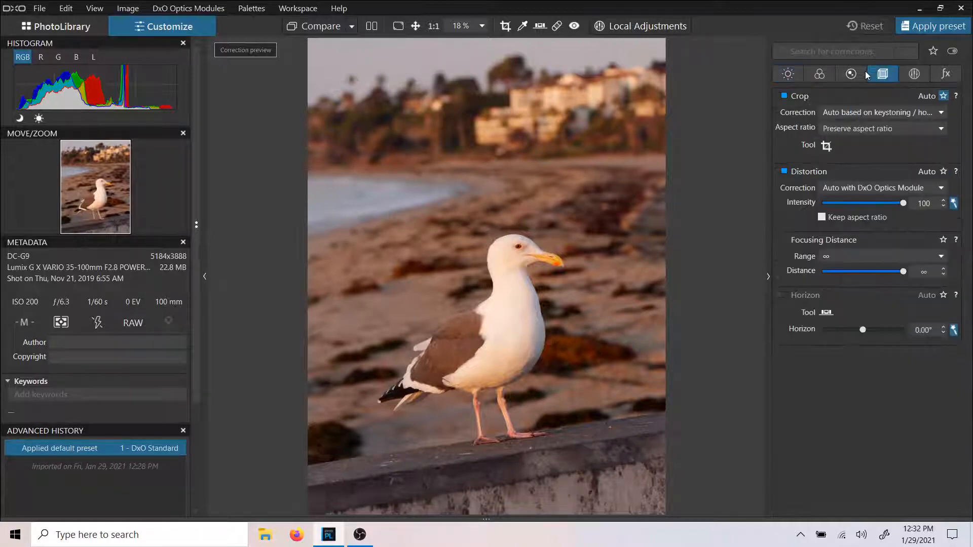
pyautogui.click(783, 96)
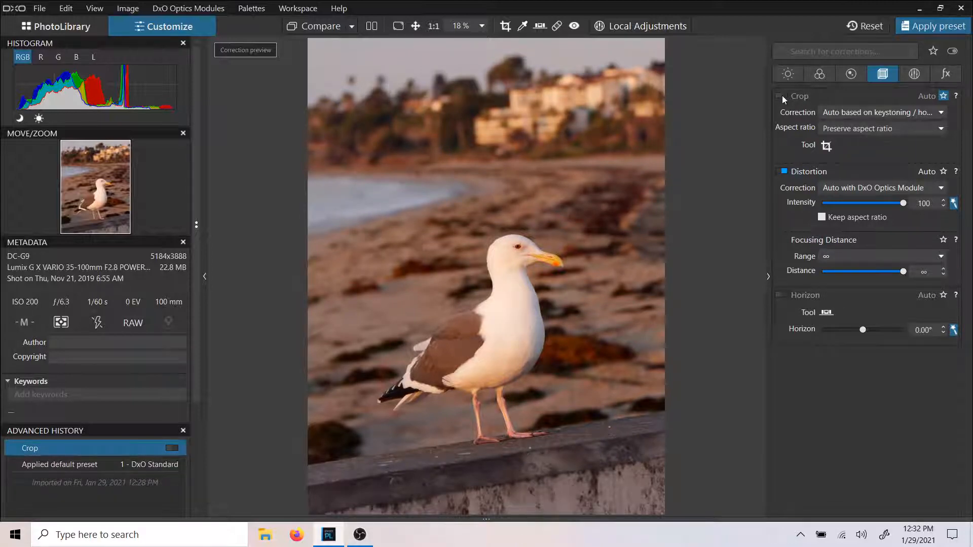
pyautogui.click(782, 96)
# Raise the Contrast of the gull photo to 15
pyautogui.click(789, 74)
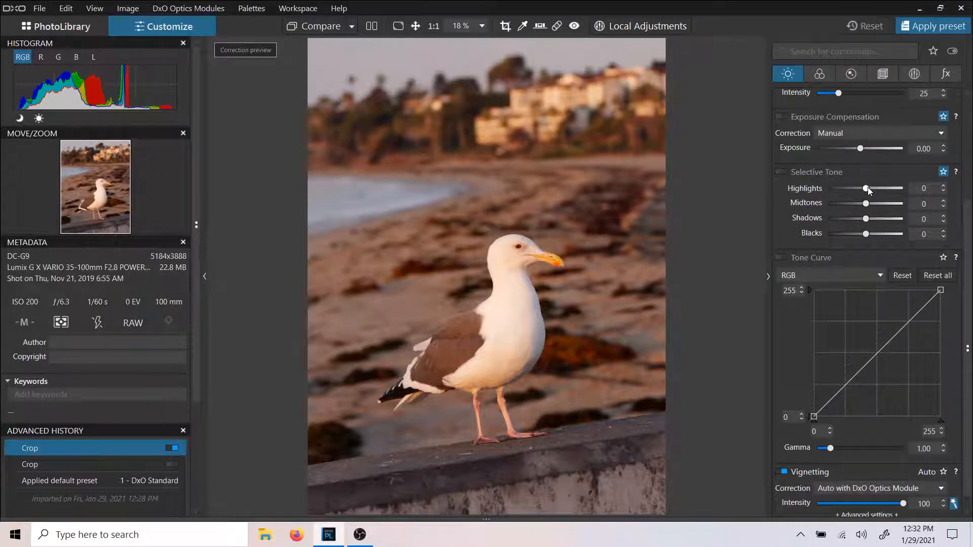
pyautogui.scroll(4, 868, 171)
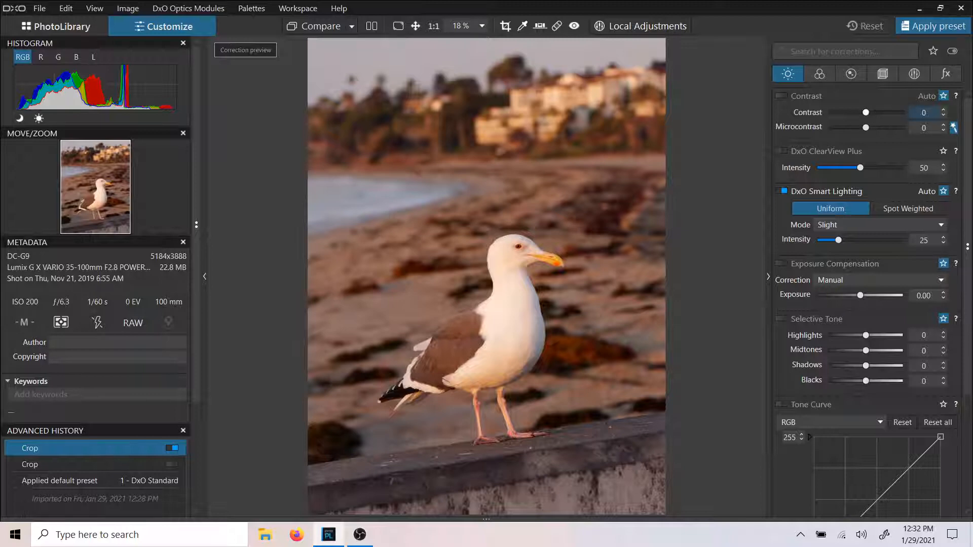
pyautogui.click(943, 109)
pyautogui.click(943, 109)
pyautogui.click(944, 109)
pyautogui.click(944, 110)
pyautogui.click(944, 110)
pyautogui.click(944, 109)
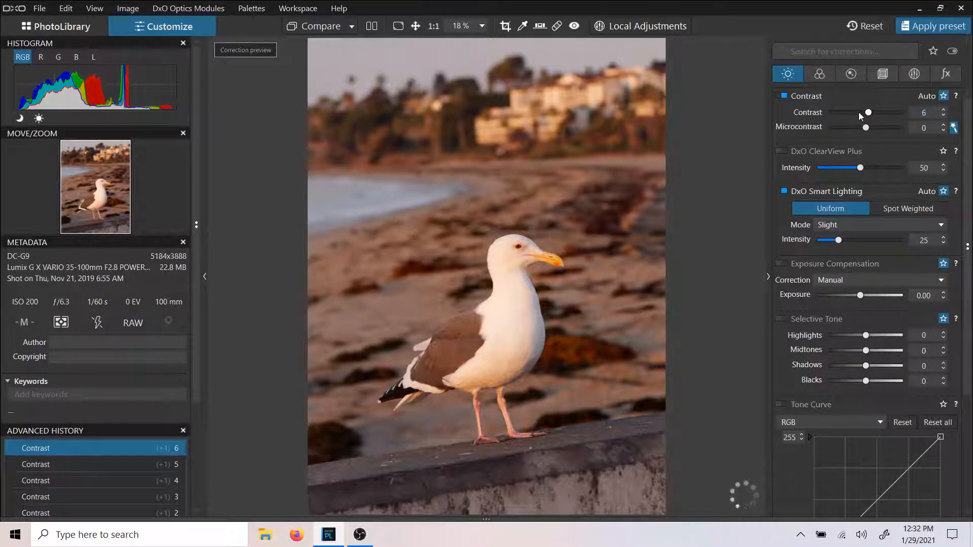
pyautogui.moveTo(868, 112); pyautogui.dragTo(873, 113)
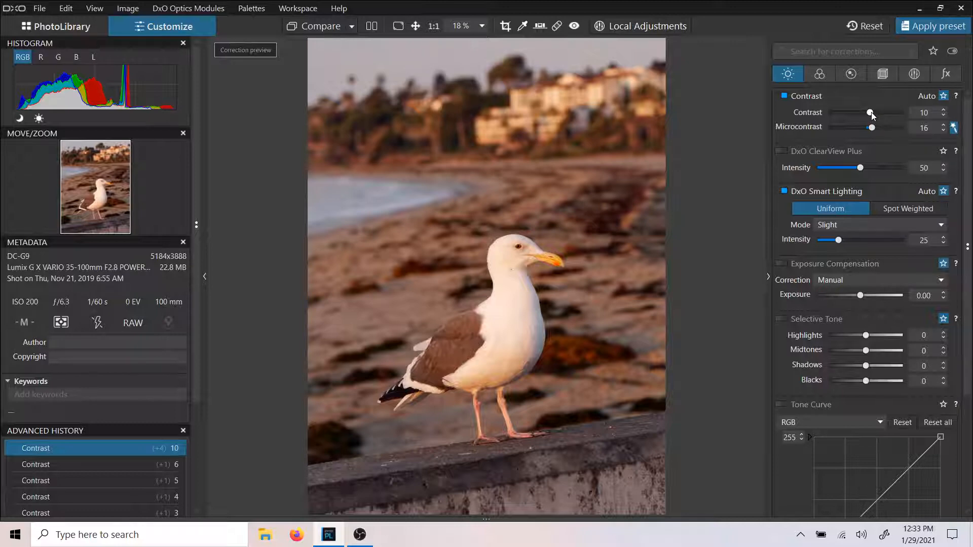
pyautogui.moveTo(871, 113); pyautogui.dragTo(871, 114)
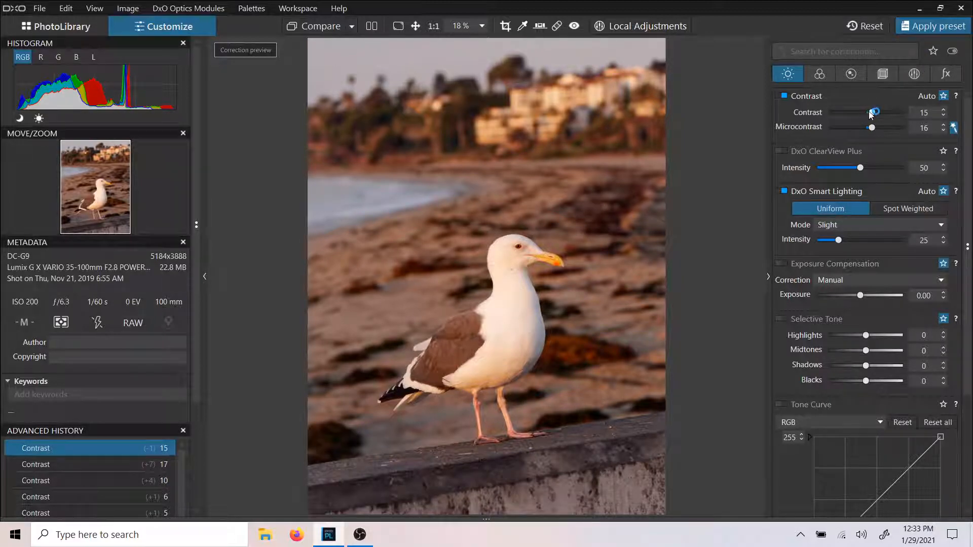
# Change the DxO Smart Lighting method from Uniform to Spot Weighted
pyautogui.scroll(-2, 844, 143)
pyautogui.scroll(1, 845, 143)
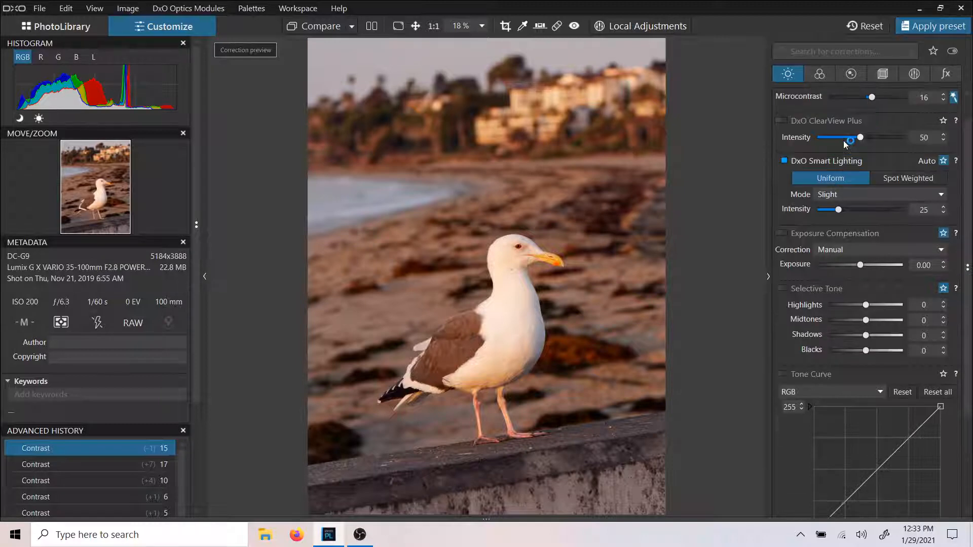
pyautogui.scroll(-1, 843, 141)
pyautogui.scroll(1, 845, 139)
pyautogui.scroll(1, 861, 140)
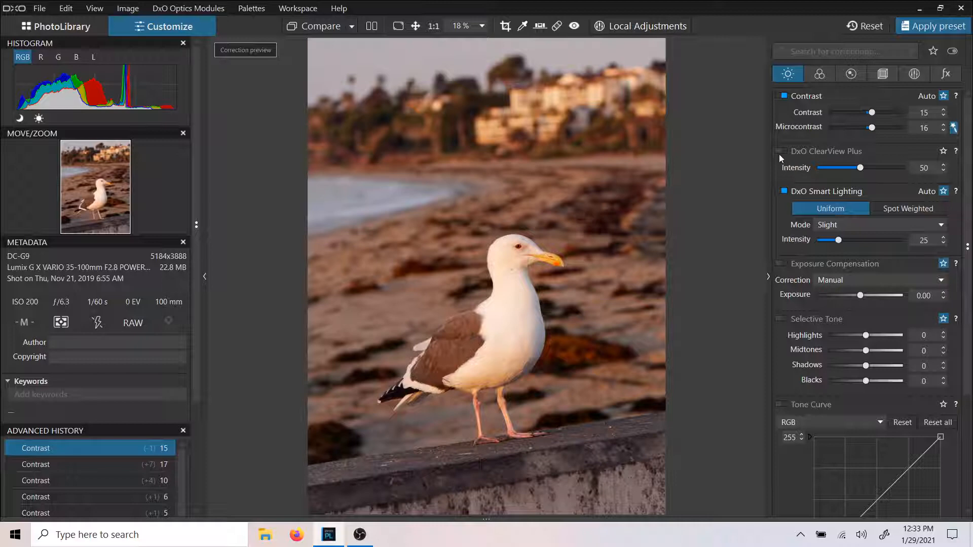
pyautogui.click(884, 206)
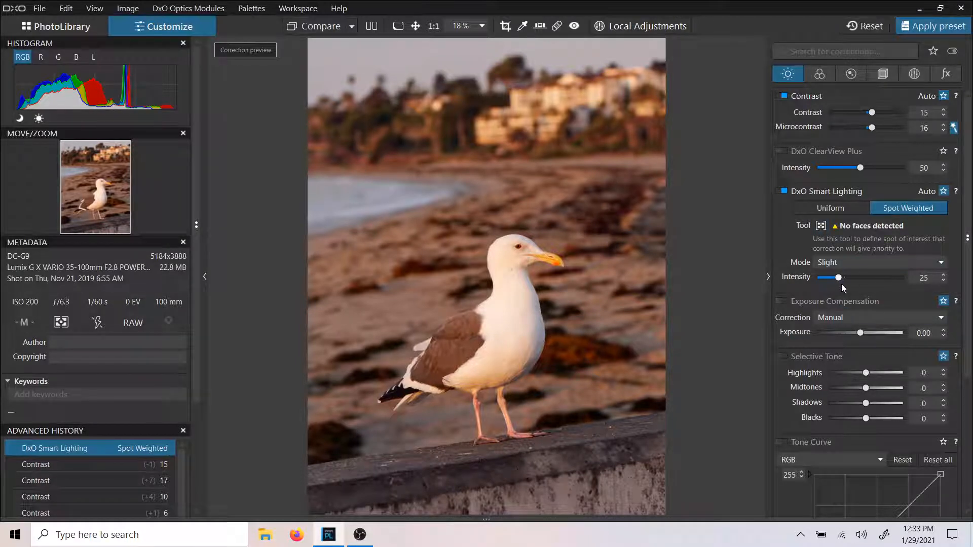
# Try an Exposure Compensation of 0.27 and return it to 0.00
pyautogui.scroll(-1, 841, 284)
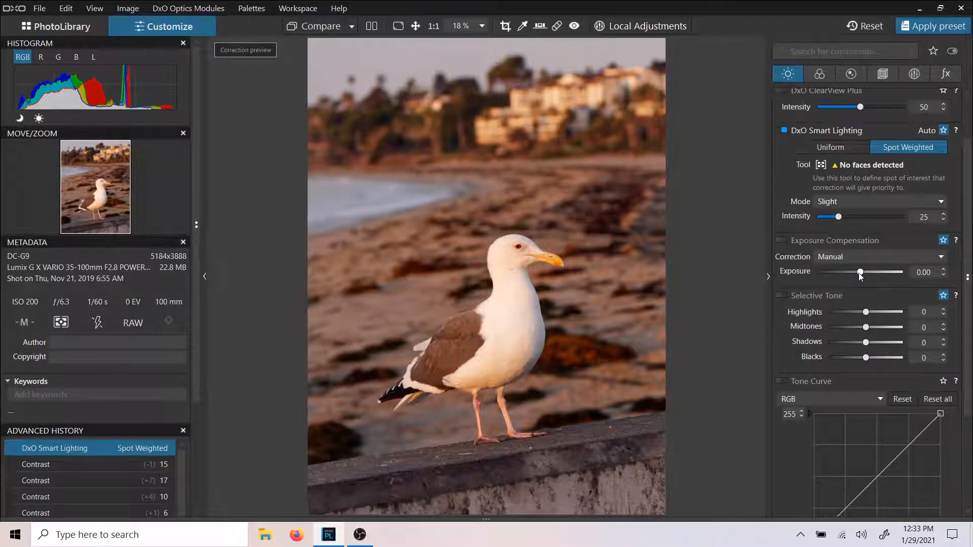
pyautogui.moveTo(859, 273)
pyautogui.mouseDown()
pyautogui.moveTo(817, 275)
pyautogui.moveTo(862, 270)
pyautogui.mouseUp()
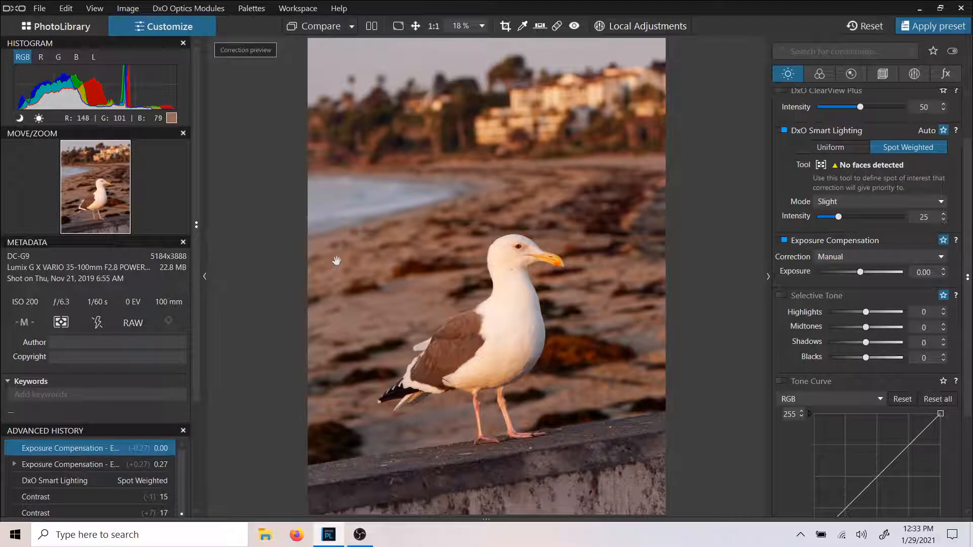
# Turn on the clipping warnings for both highlights and shadows
pyautogui.hotkey('ctrl', 'h')
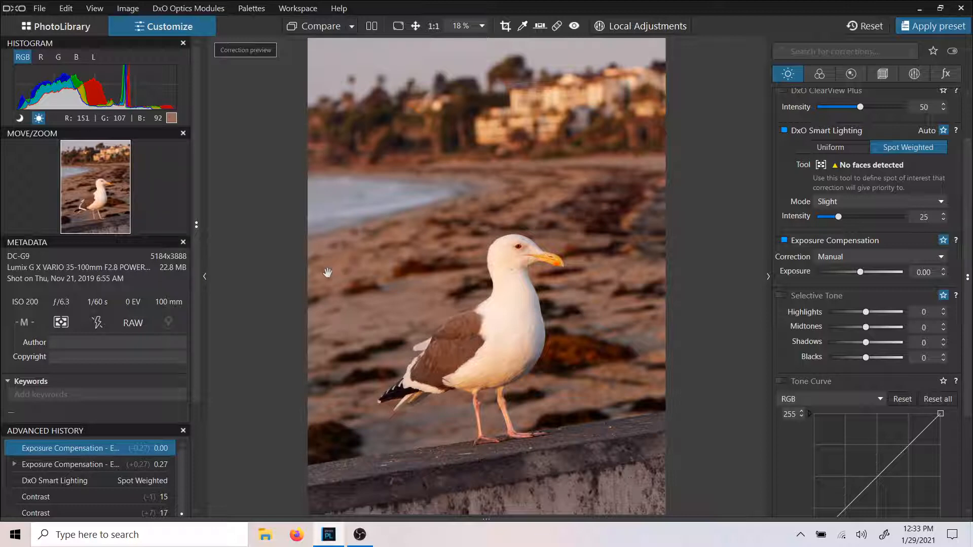
pyautogui.hotkey('ctrl', 'l')
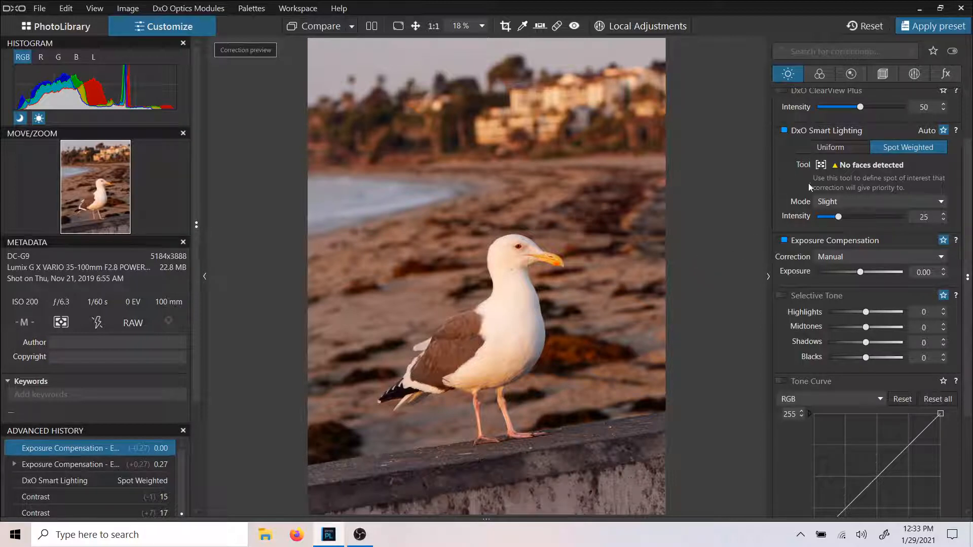
# Define the Smart Lighting spot-weighted area around the gull's head and neck, redrawing the box until it encloses the whole head and beak
pyautogui.scroll(1, 768, 130)
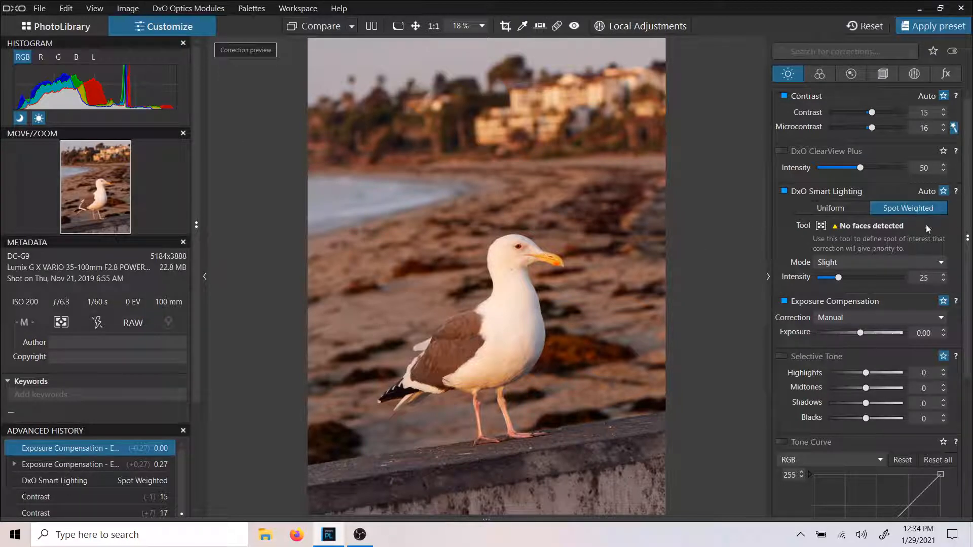
pyautogui.click(820, 228)
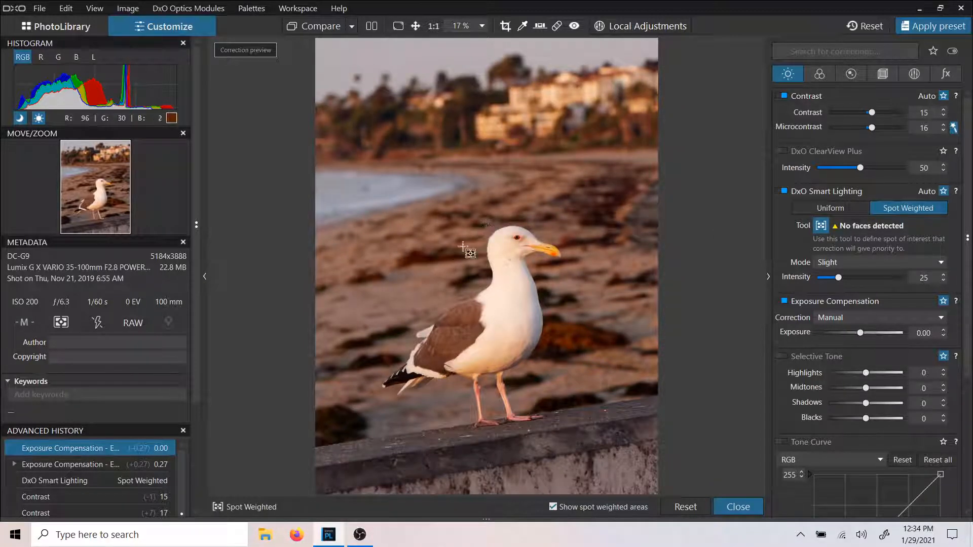
pyautogui.moveTo(488, 229)
pyautogui.mouseDown()
pyautogui.moveTo(510, 233)
pyautogui.moveTo(551, 290)
pyautogui.mouseUp()
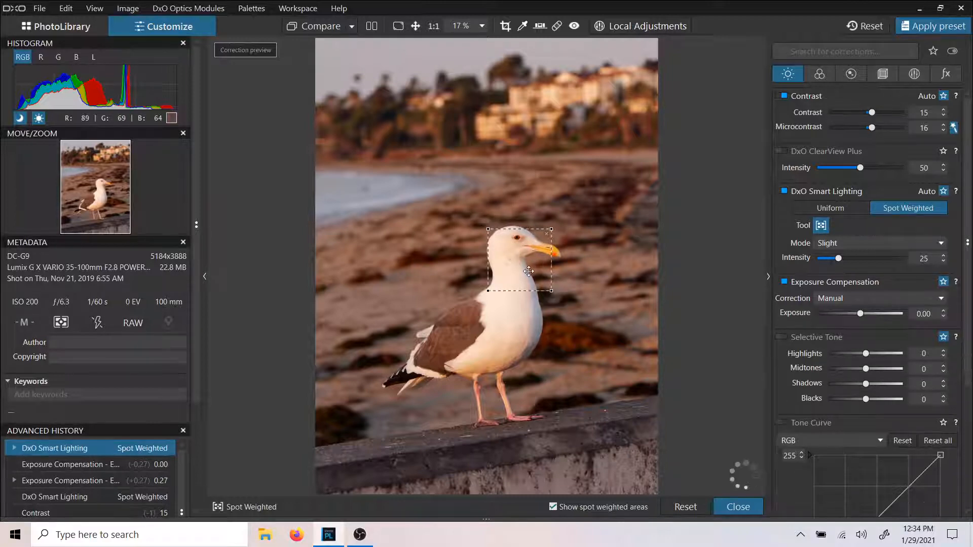
pyautogui.click(548, 233)
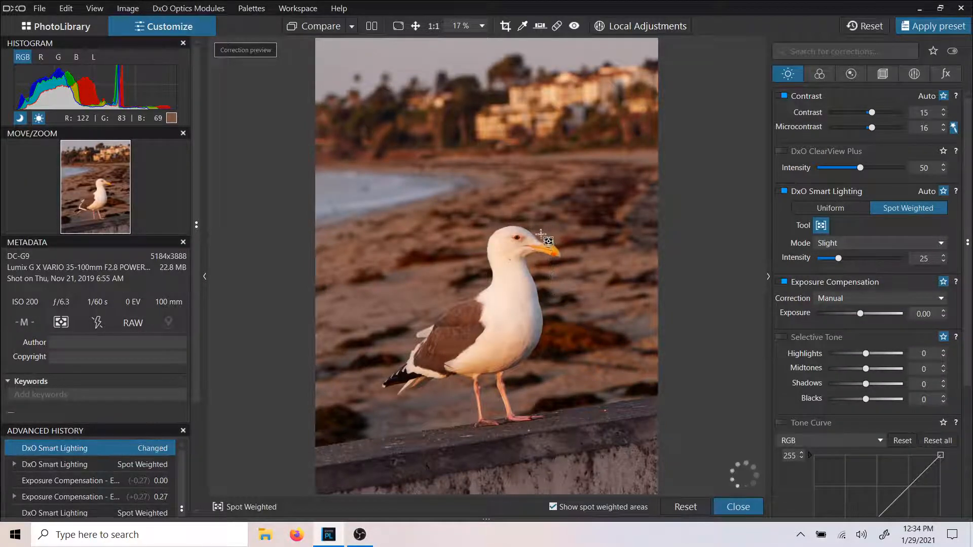
pyautogui.moveTo(495, 225); pyautogui.dragTo(553, 297)
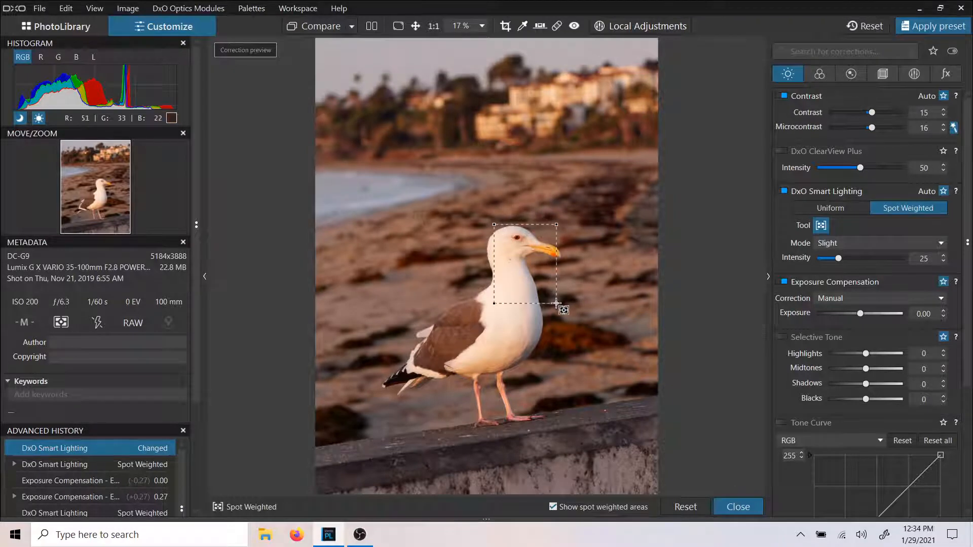
pyautogui.click(548, 231)
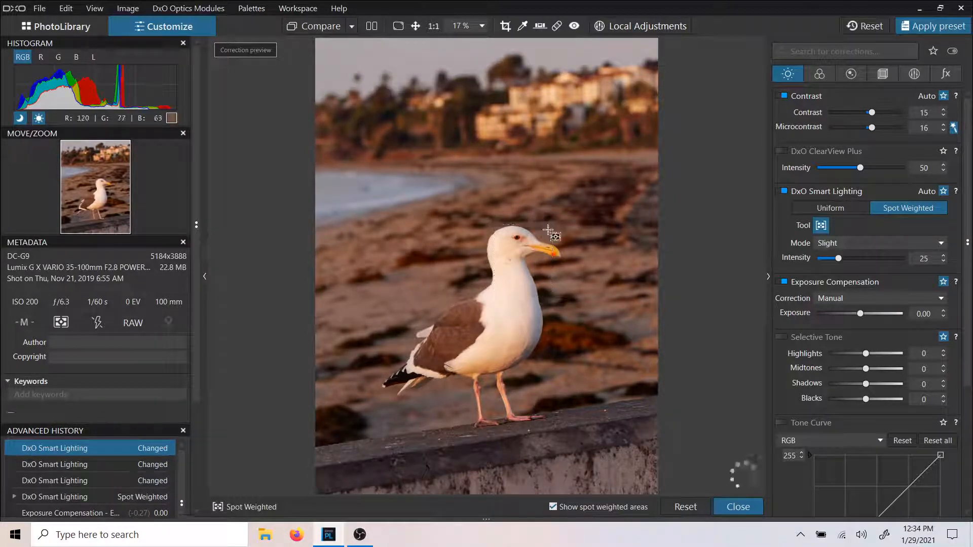
pyautogui.moveTo(479, 216); pyautogui.dragTo(564, 311)
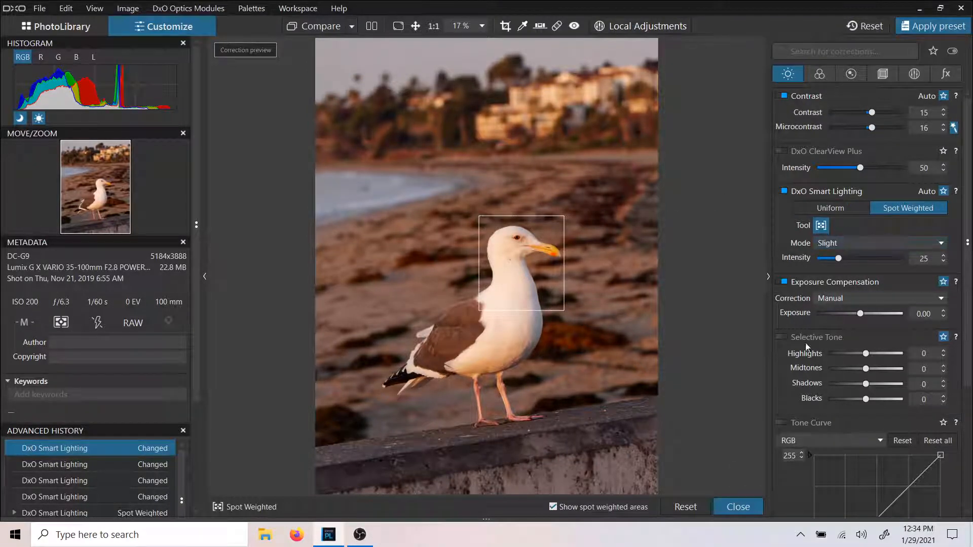
pyautogui.click(738, 507)
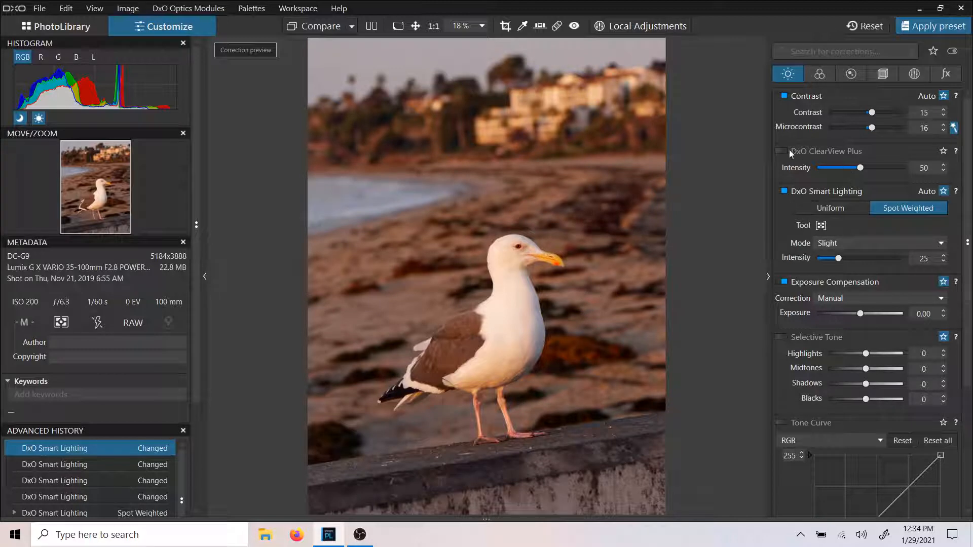
# Enable DxO ClearView Plus with an intensity of 15
pyautogui.moveTo(860, 168); pyautogui.dragTo(829, 173)
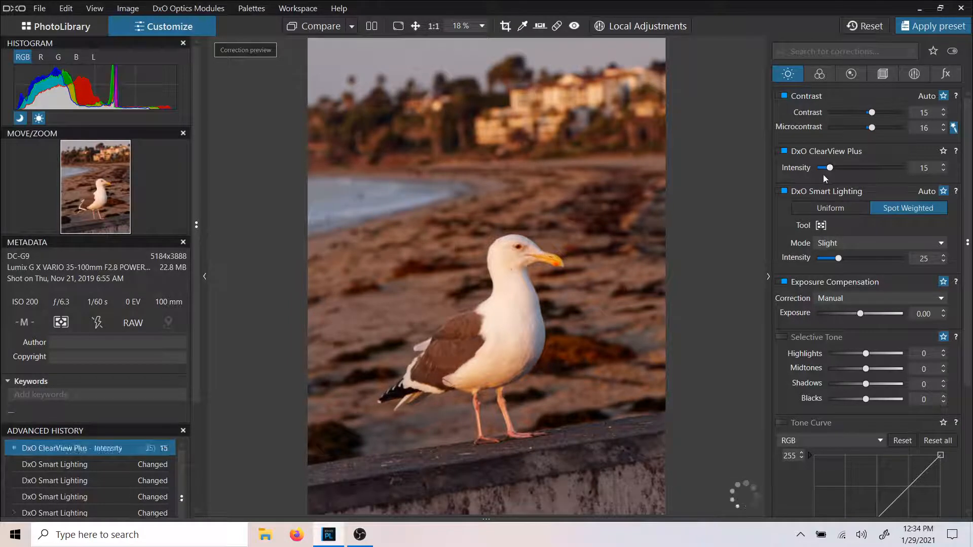
pyautogui.scroll(-3, 811, 203)
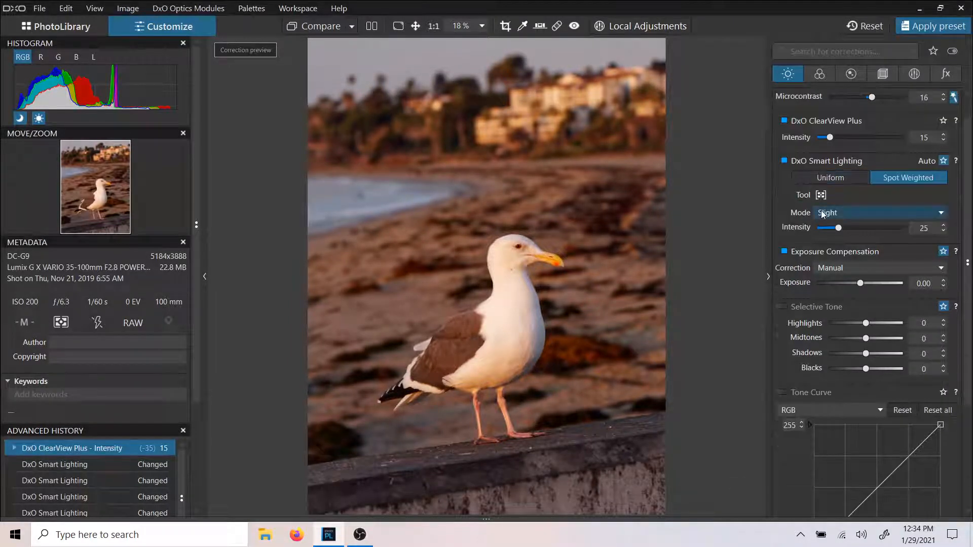
# Set the Selective Tone values to Highlights -39, Midtones 11 and Shadows 15
pyautogui.moveTo(865, 233); pyautogui.dragTo(871, 265)
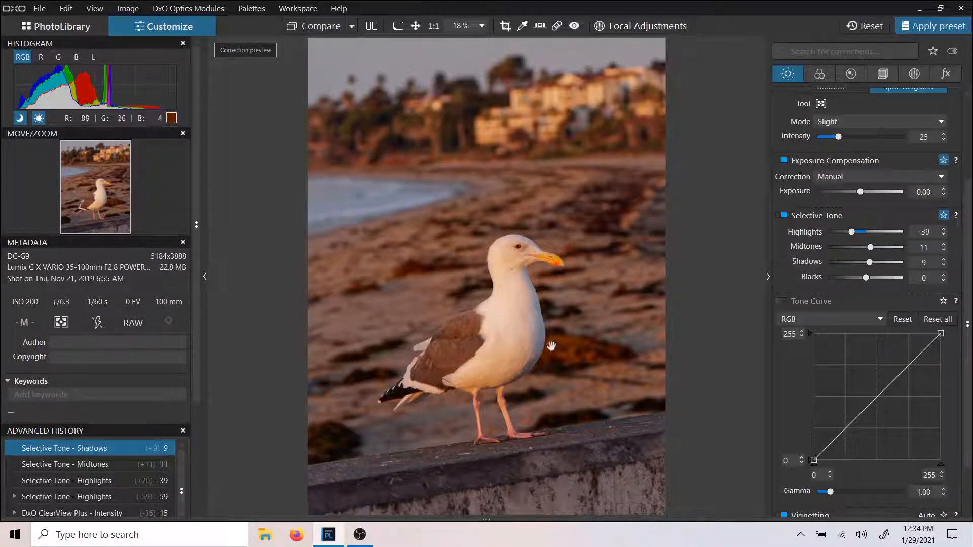
pyautogui.click(870, 262)
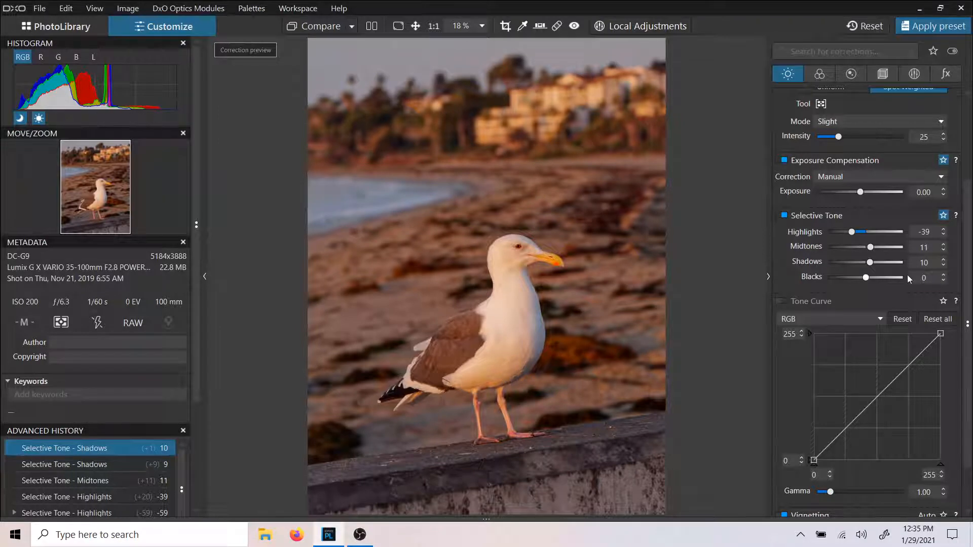
pyautogui.click(944, 262)
pyautogui.click(944, 262)
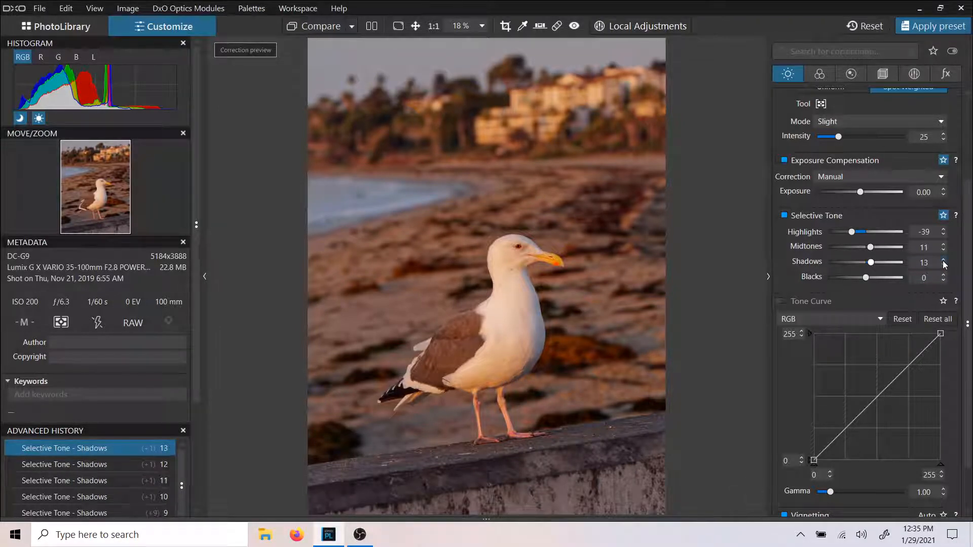
pyautogui.click(944, 261)
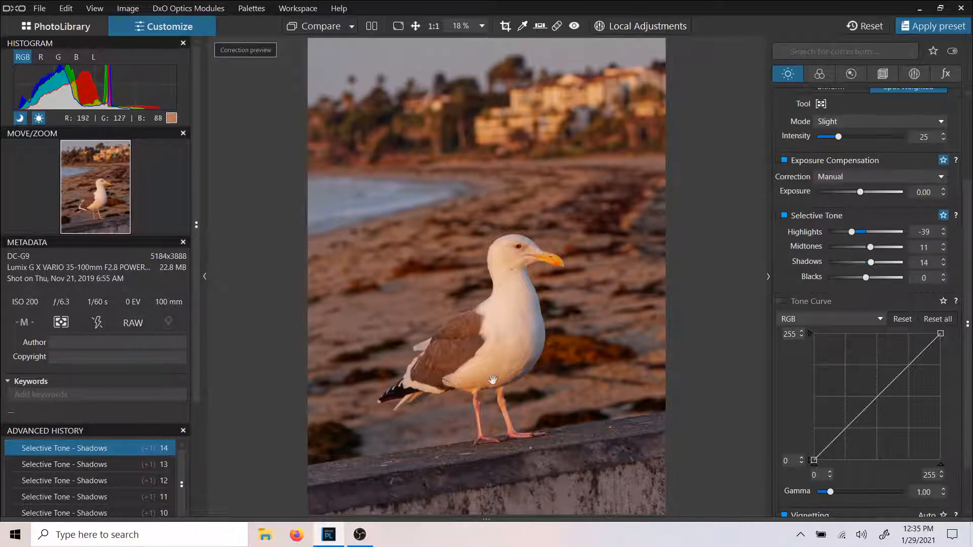
pyautogui.click(944, 262)
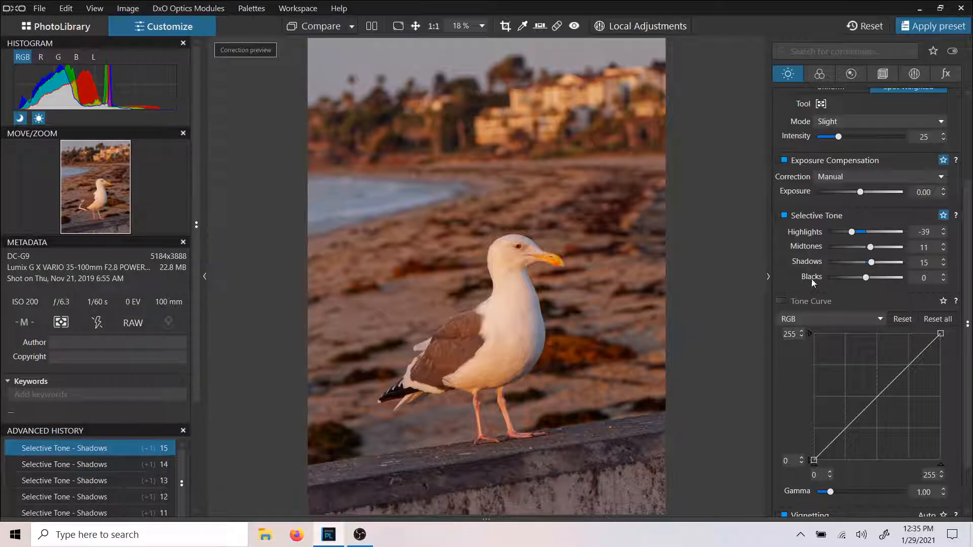
pyautogui.scroll(-2, 851, 276)
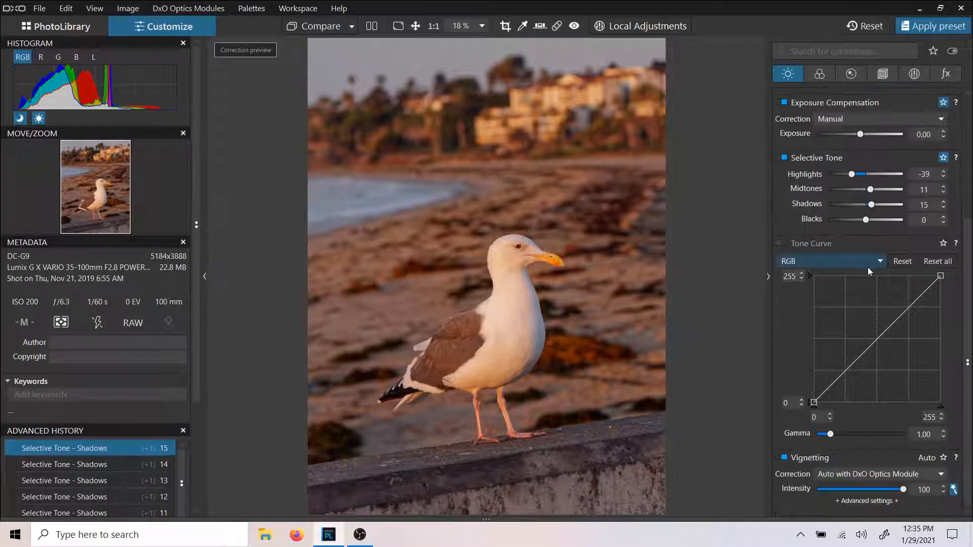
pyautogui.scroll(2, 864, 284)
pyautogui.scroll(1, 862, 294)
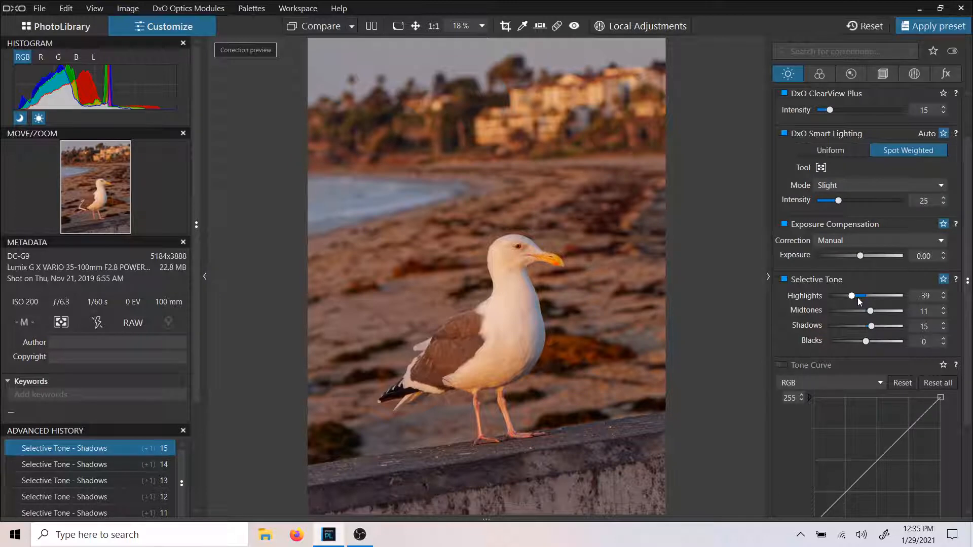
pyautogui.scroll(-1, 858, 298)
pyautogui.scroll(2, 794, 163)
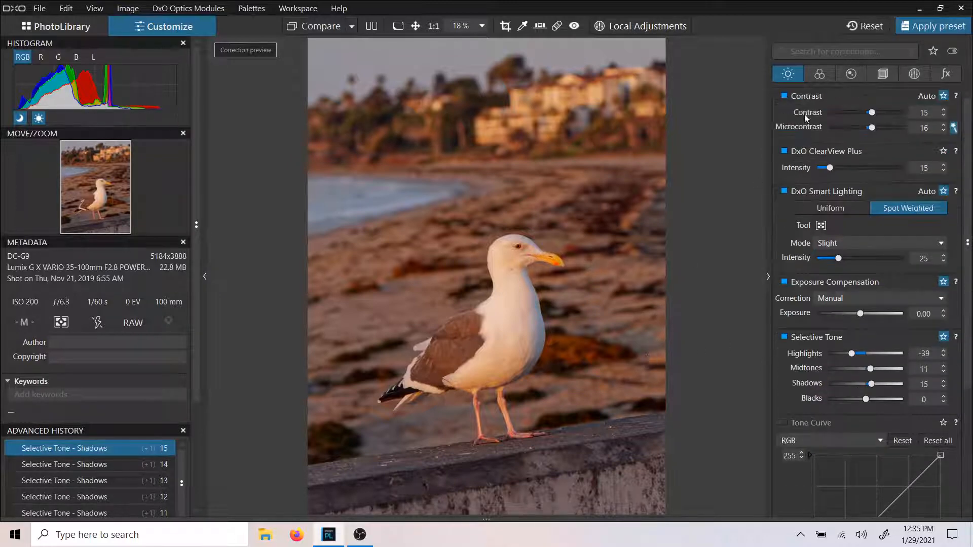
# Cool the RAW White Balance slightly by setting its color temperature to 4957 K
pyautogui.click(819, 74)
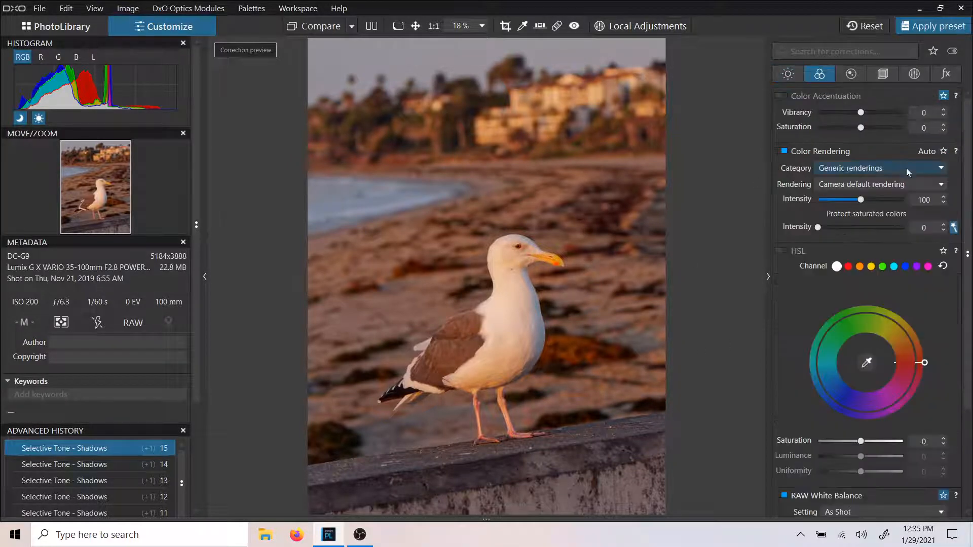
pyautogui.scroll(-3, 856, 253)
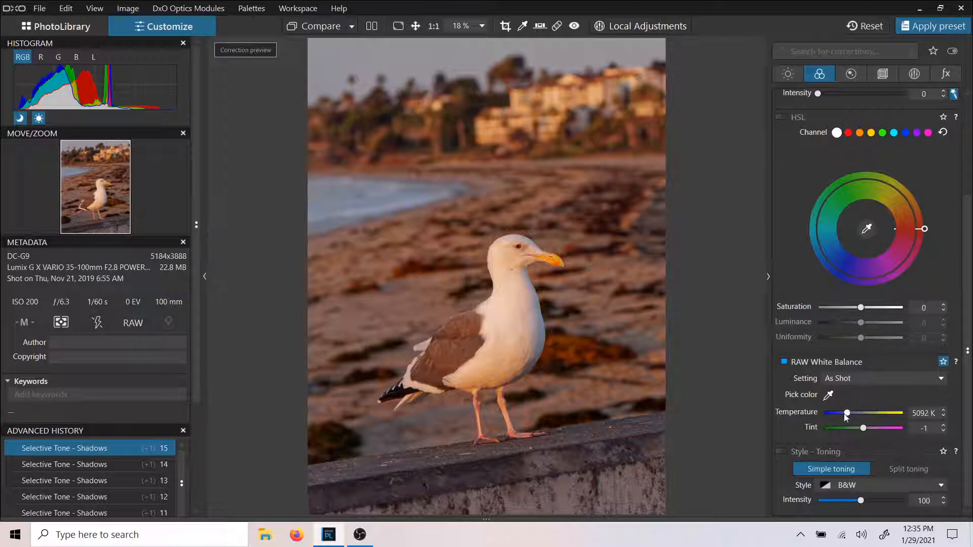
pyautogui.click(945, 416)
pyautogui.click(944, 416)
pyautogui.click(944, 417)
pyautogui.click(944, 416)
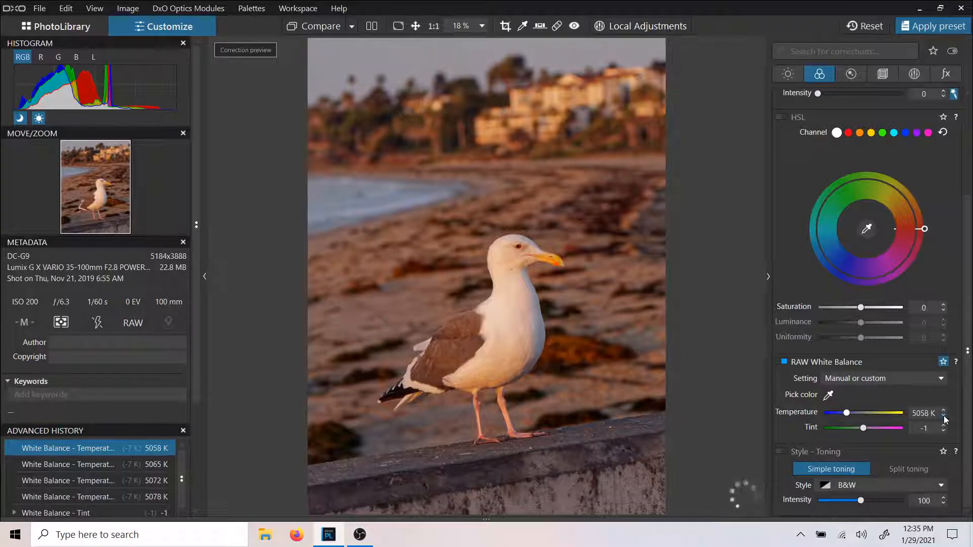
pyautogui.click(944, 417)
pyautogui.click(944, 417)
pyautogui.click(944, 417)
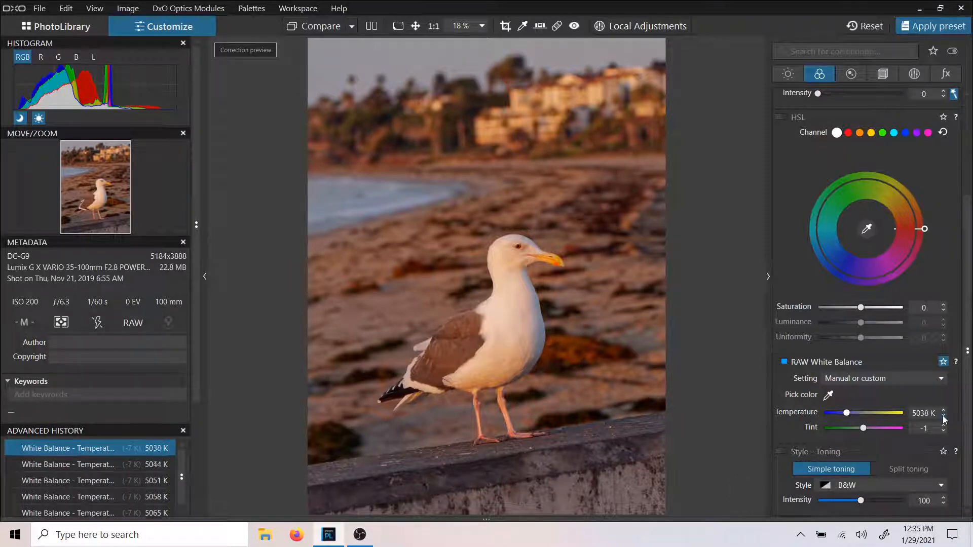
pyautogui.click(944, 417)
pyautogui.click(945, 417)
pyautogui.click(945, 417)
pyautogui.click(944, 417)
pyautogui.click(944, 417)
pyautogui.click(944, 416)
pyautogui.click(944, 416)
pyautogui.click(945, 417)
pyautogui.click(945, 417)
pyautogui.click(944, 416)
pyautogui.click(944, 416)
pyautogui.click(944, 417)
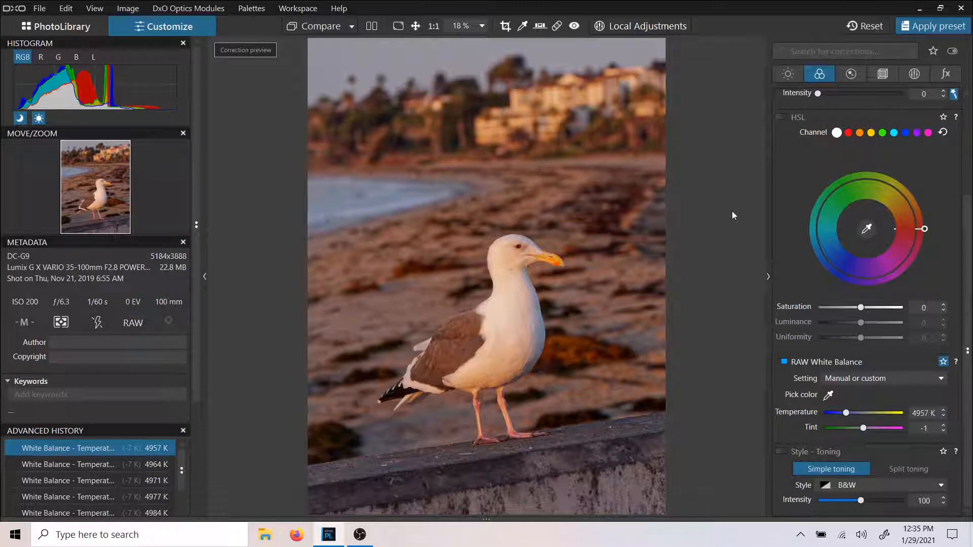
# Set the Vibrancy in Color Accentuation to 19
pyautogui.scroll(3, 805, 116)
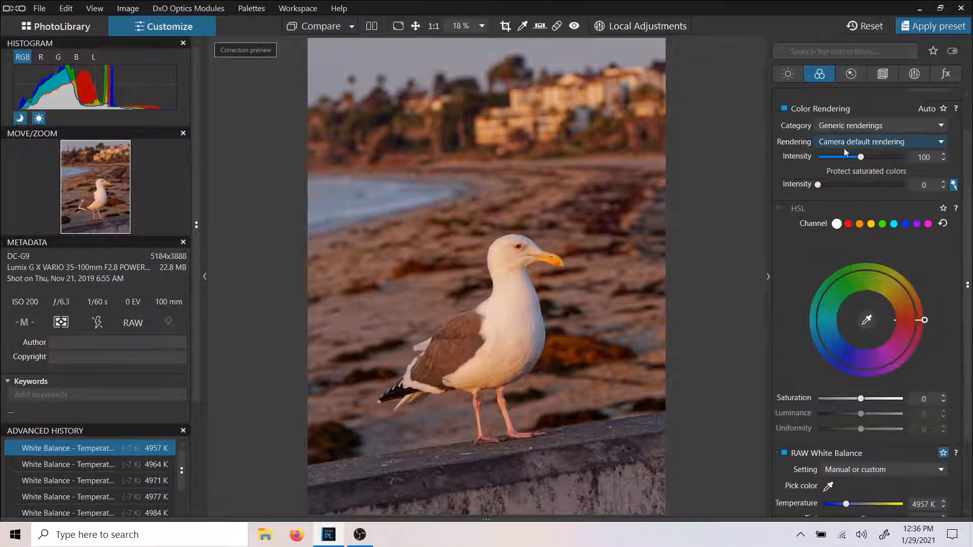
pyautogui.scroll(1, 836, 147)
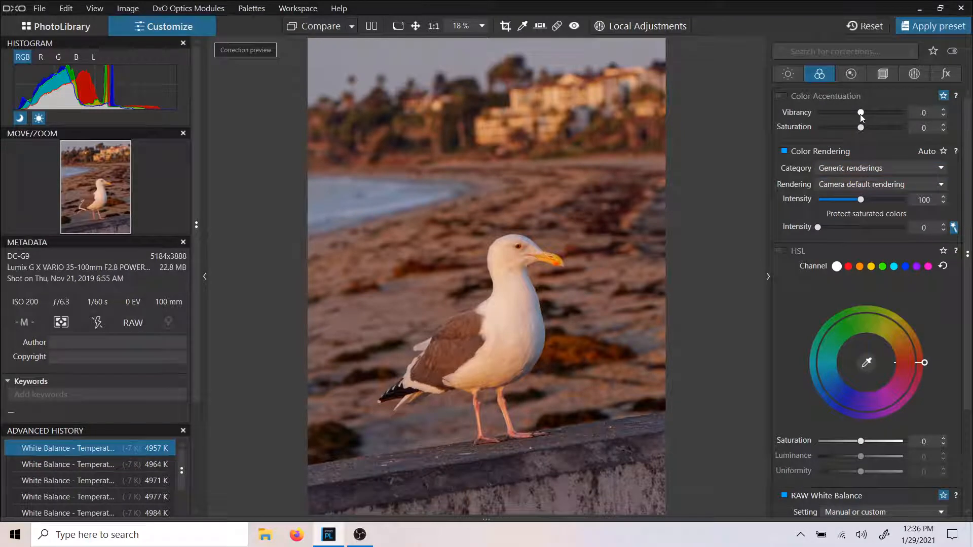
pyautogui.moveTo(862, 118); pyautogui.dragTo(871, 120)
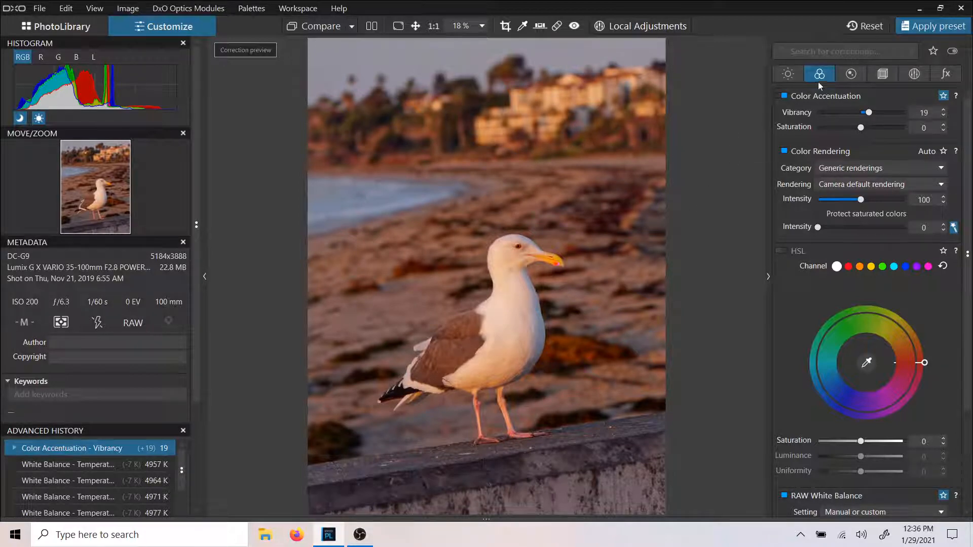
# Set the Lens Sharpness correction to Global 0.88 and Details 58
pyautogui.click(856, 75)
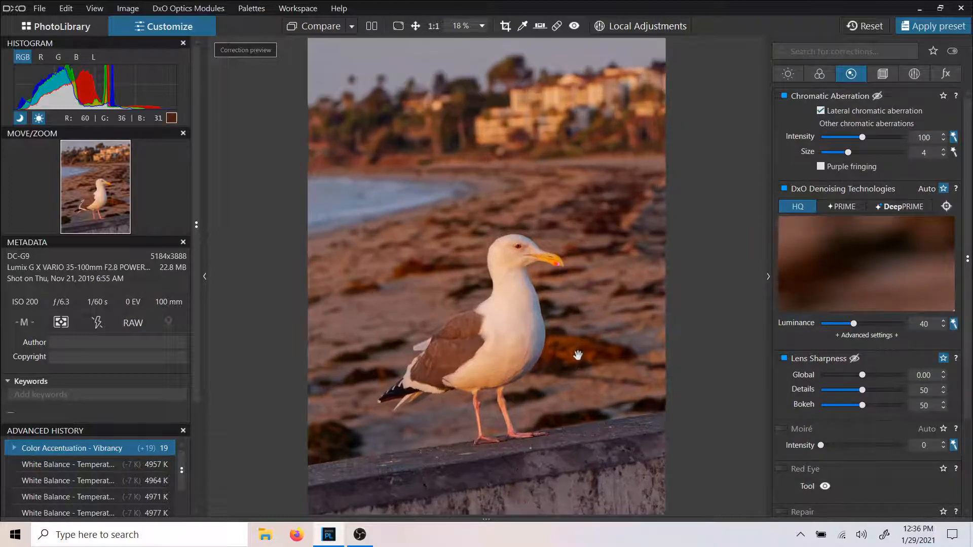
pyautogui.scroll(-1, 578, 355)
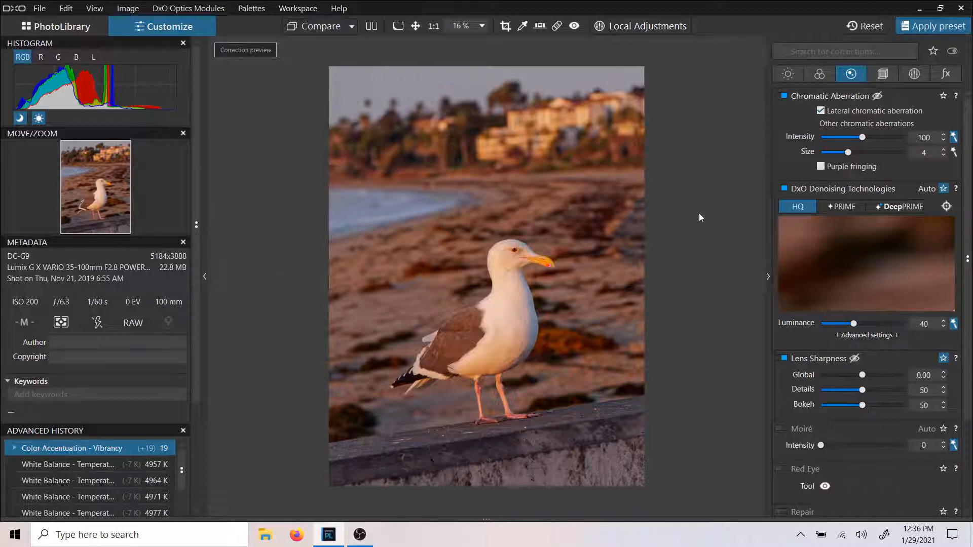
pyautogui.click(40, 8)
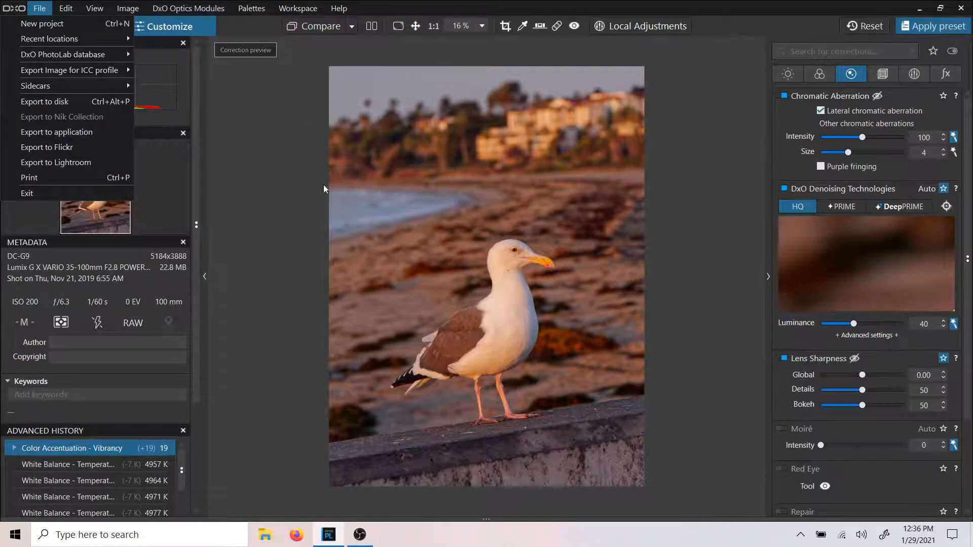
pyautogui.click(741, 136)
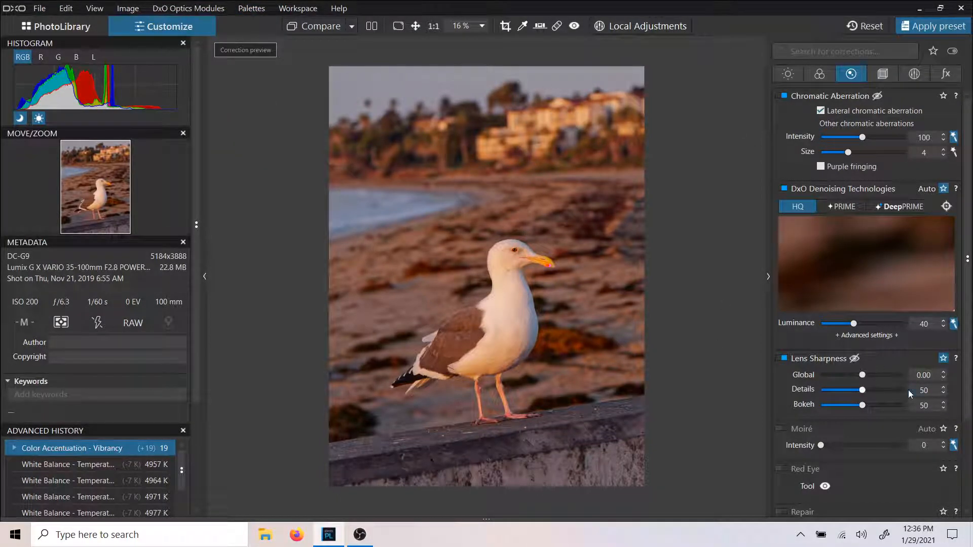
pyautogui.moveTo(862, 375); pyautogui.dragTo(869, 374)
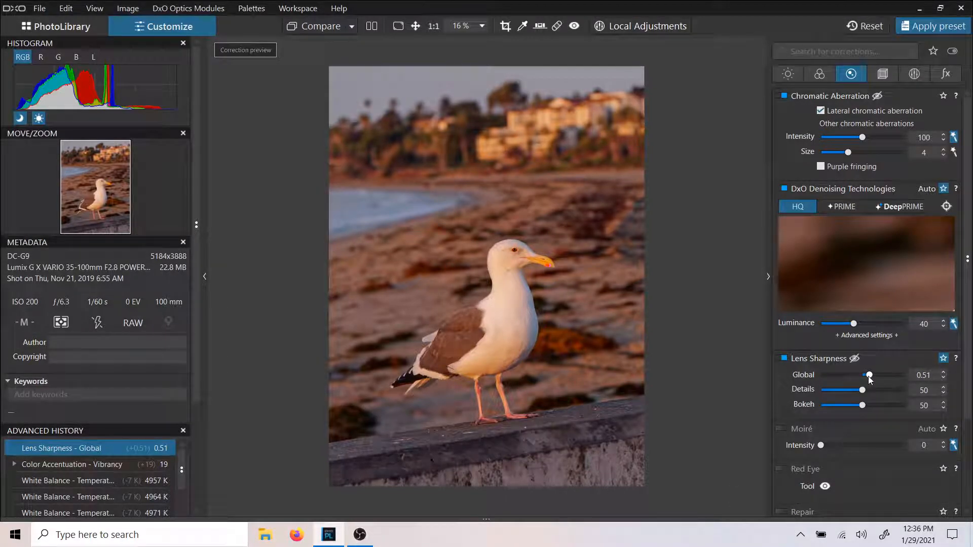
pyautogui.moveTo(868, 376); pyautogui.dragTo(871, 376)
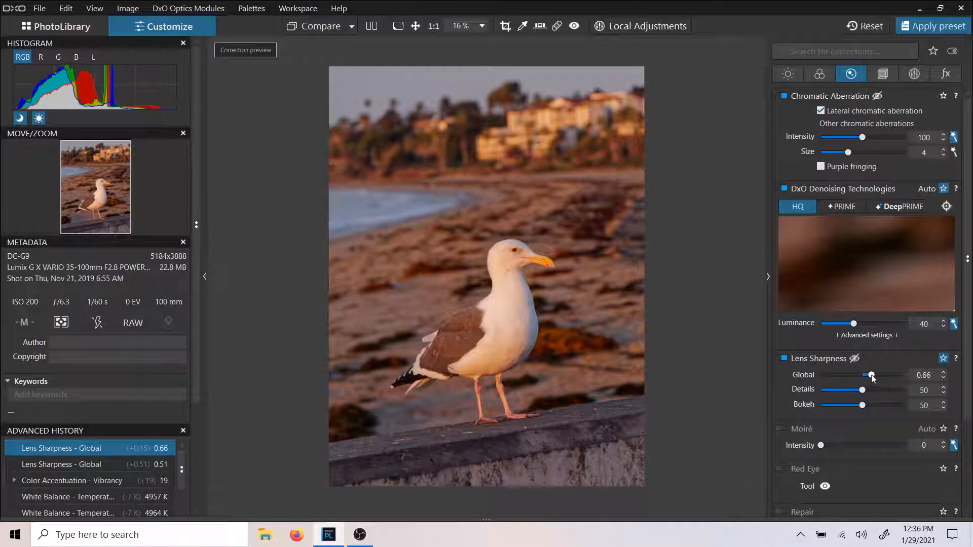
pyautogui.moveTo(871, 376); pyautogui.dragTo(875, 375)
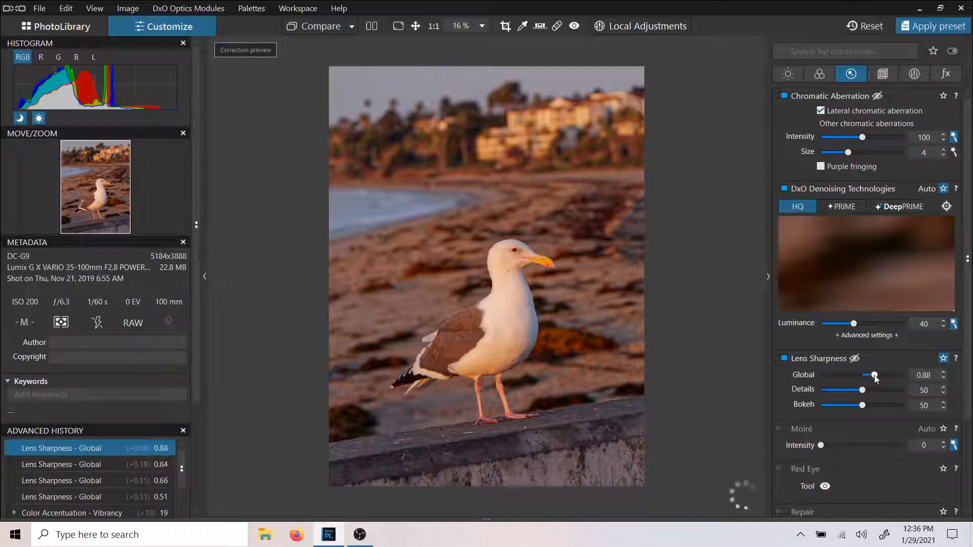
pyautogui.click(944, 388)
pyautogui.click(944, 387)
pyautogui.click(944, 388)
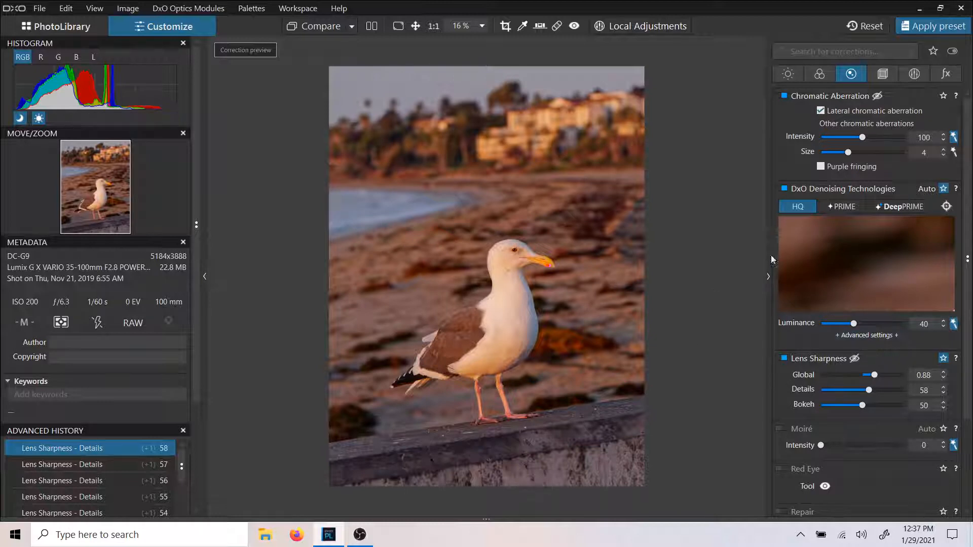
# Check the sharpness of the gull's breast feathers and set the Lens Sharpness Details to 57
pyautogui.scroll(-3, 831, 379)
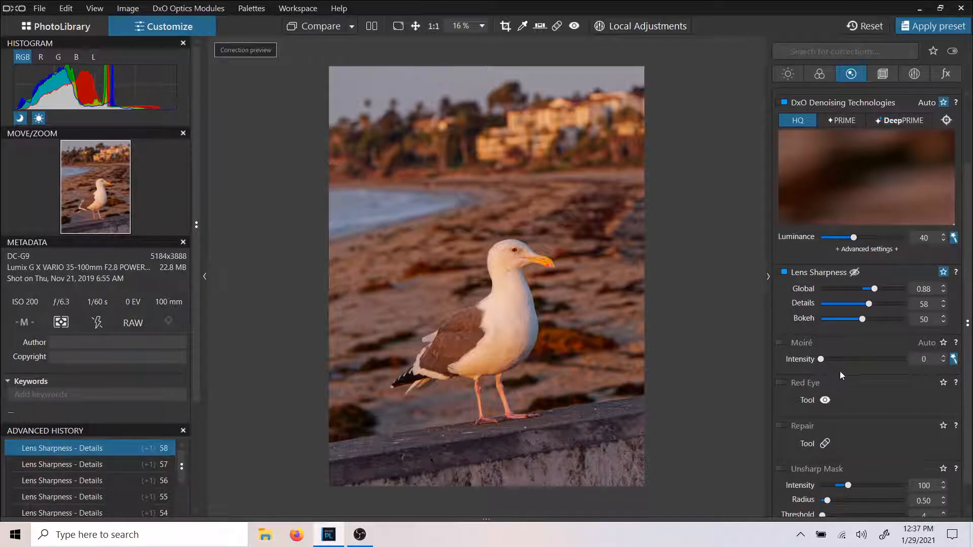
pyautogui.scroll(3, 552, 340)
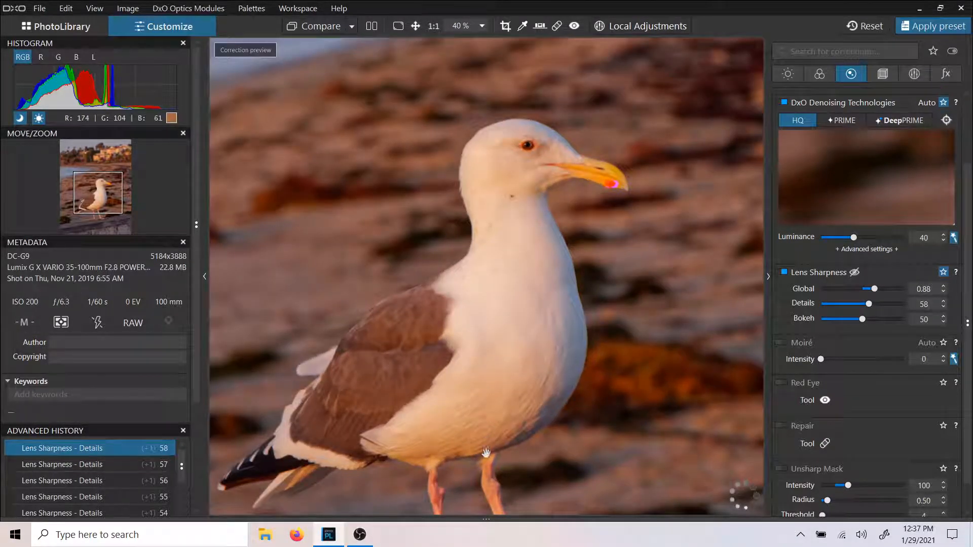
pyautogui.scroll(2, 486, 454)
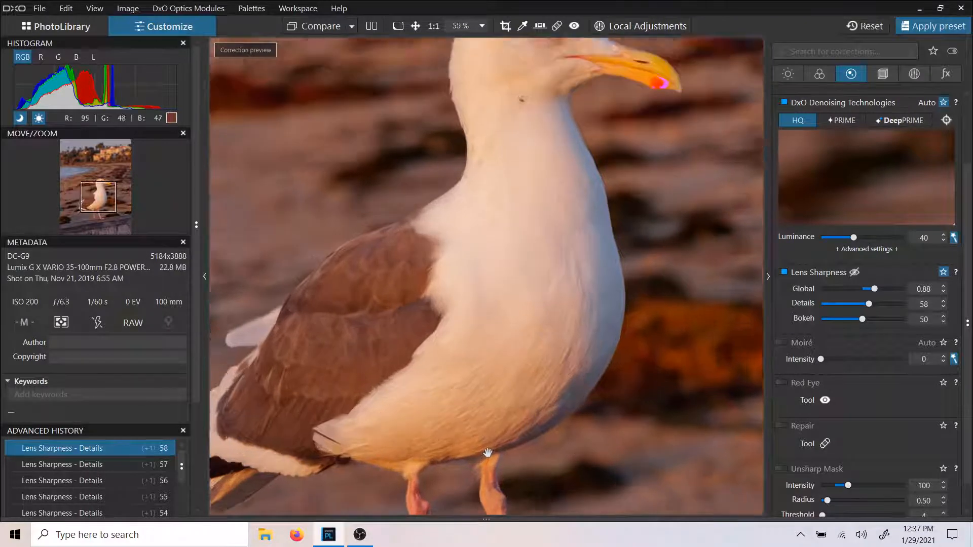
pyautogui.scroll(1, 580, 313)
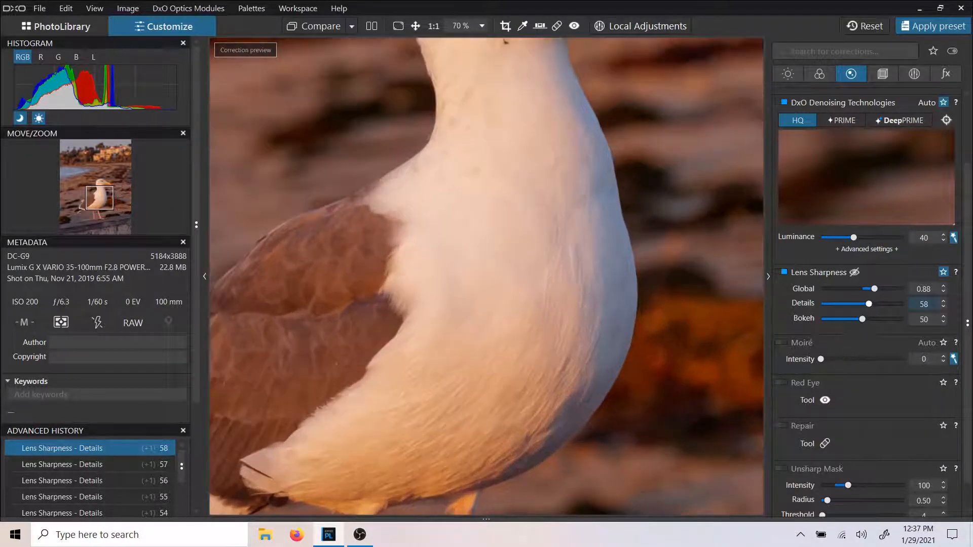
pyautogui.click(943, 307)
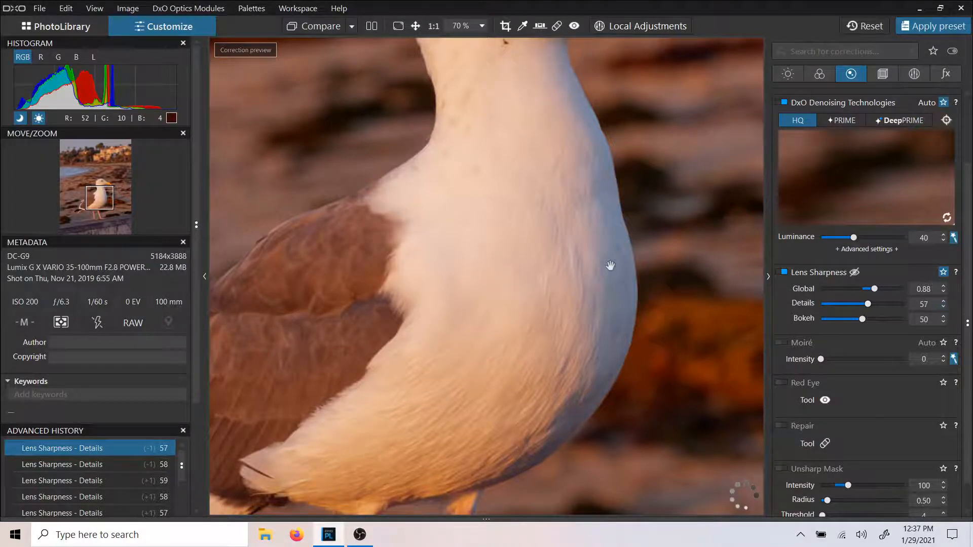
# Turn on Local Adjustments, try a control point at the photo's edge near the wall, and delete that point
pyautogui.scroll(-3, 611, 265)
pyautogui.scroll(-2, 611, 265)
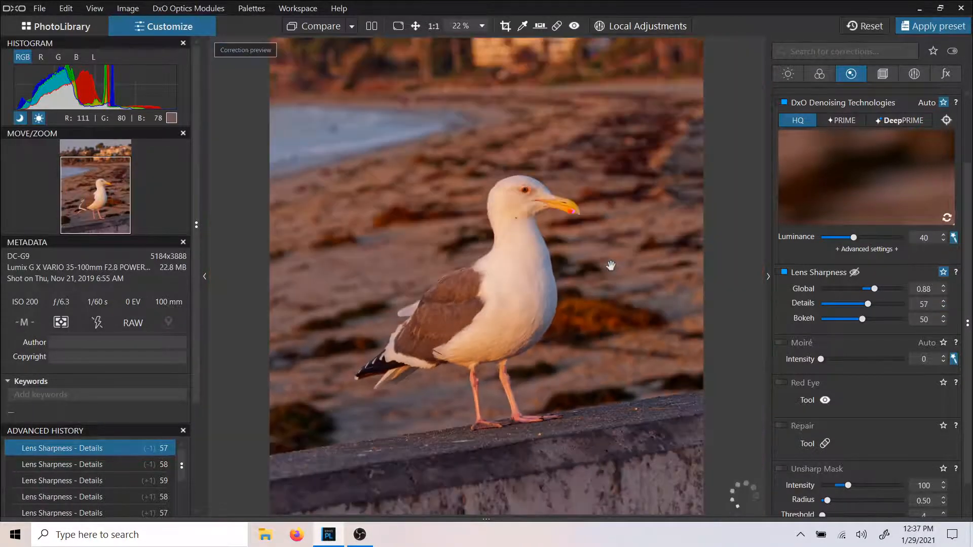
pyautogui.scroll(-1, 611, 263)
pyautogui.click(628, 27)
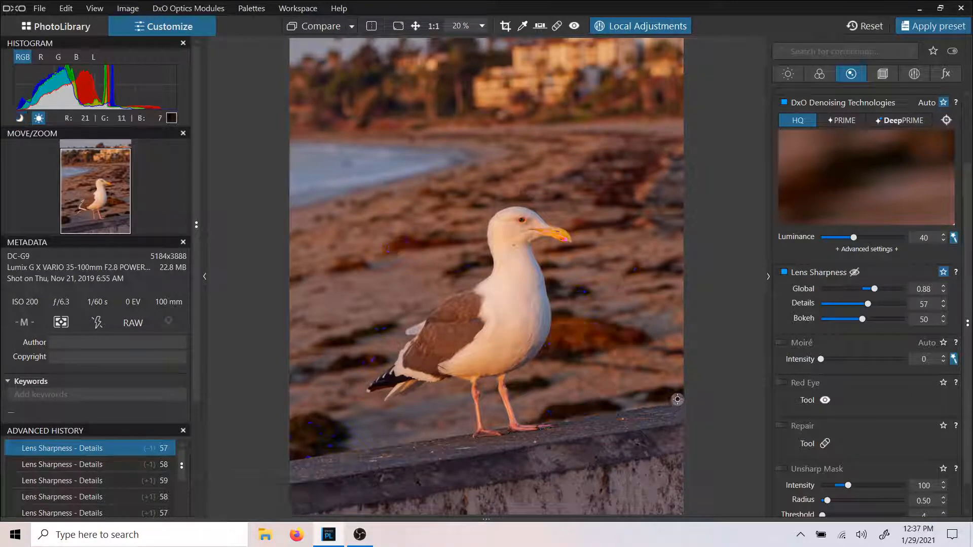
pyautogui.click(684, 392)
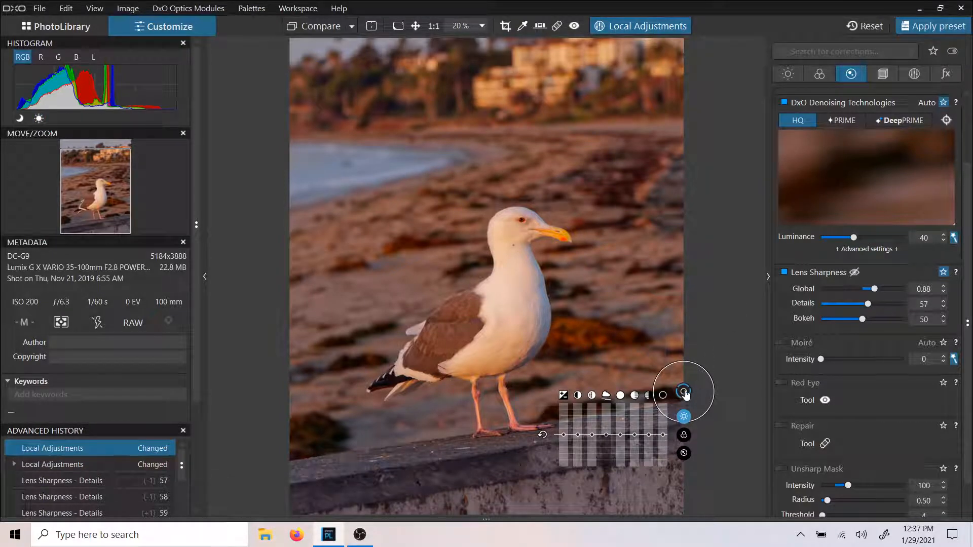
pyautogui.press('Delete')
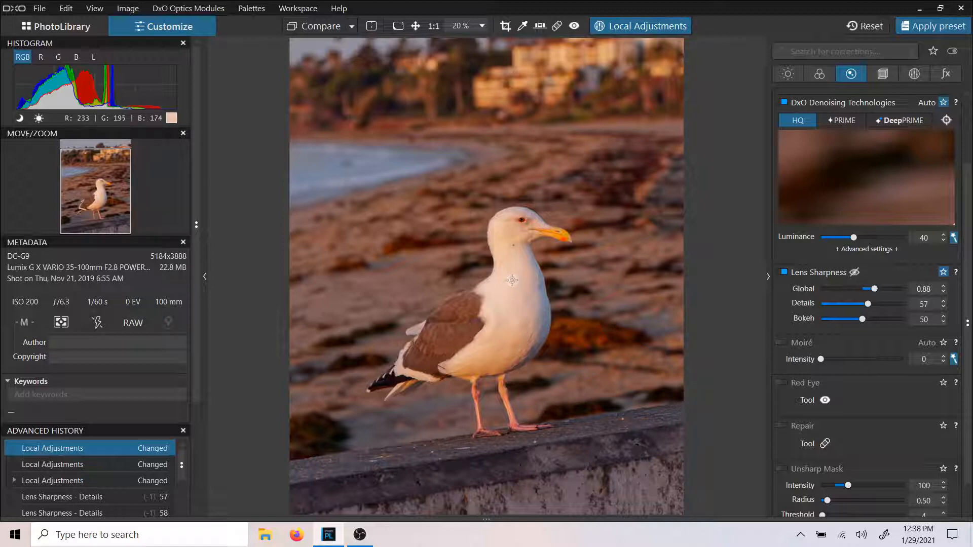
# Place a control point on the gull's breast and enlarge its circle to take in the head and most of the body
pyautogui.click(501, 307)
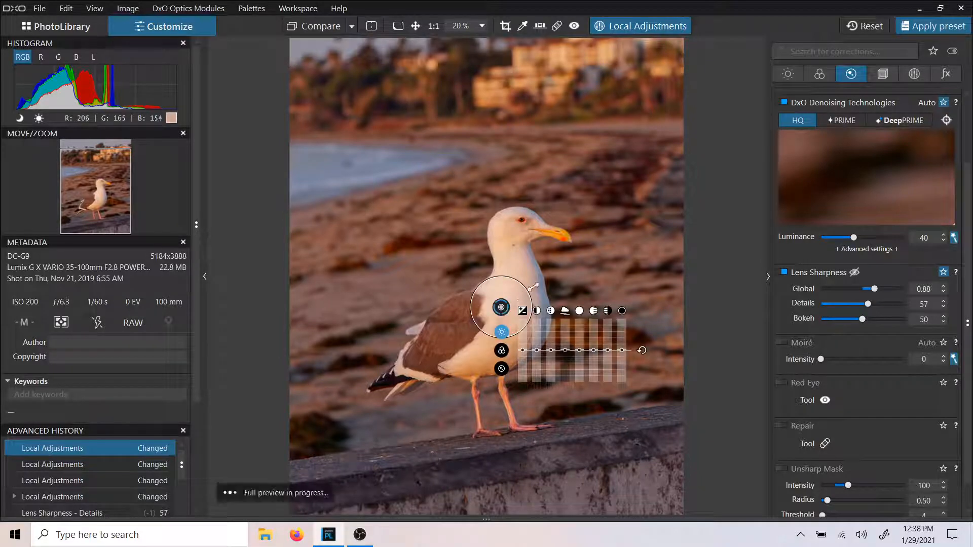
pyautogui.moveTo(534, 287); pyautogui.dragTo(577, 241)
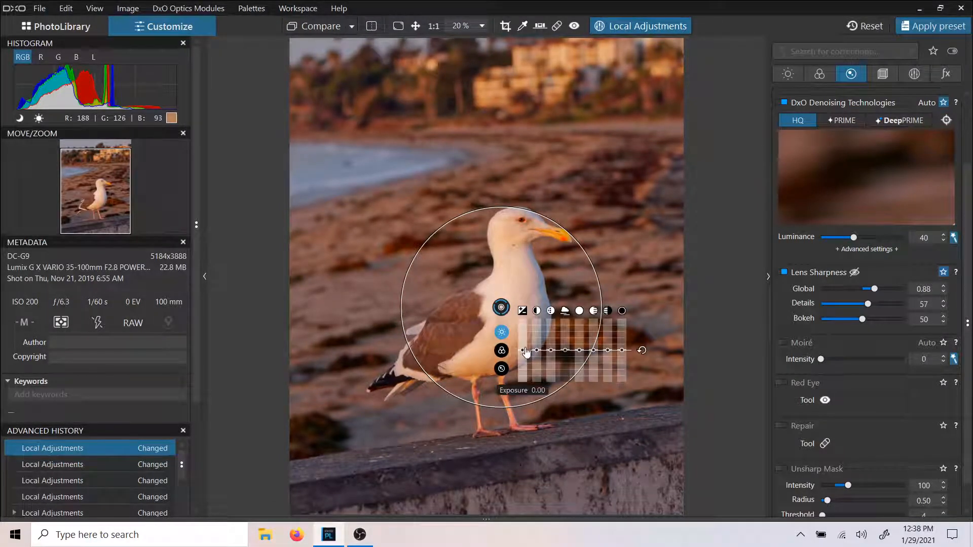
# Lower the breast control point's Exposure slightly and raise its Sharpness a little
pyautogui.moveTo(523, 351); pyautogui.dragTo(524, 357)
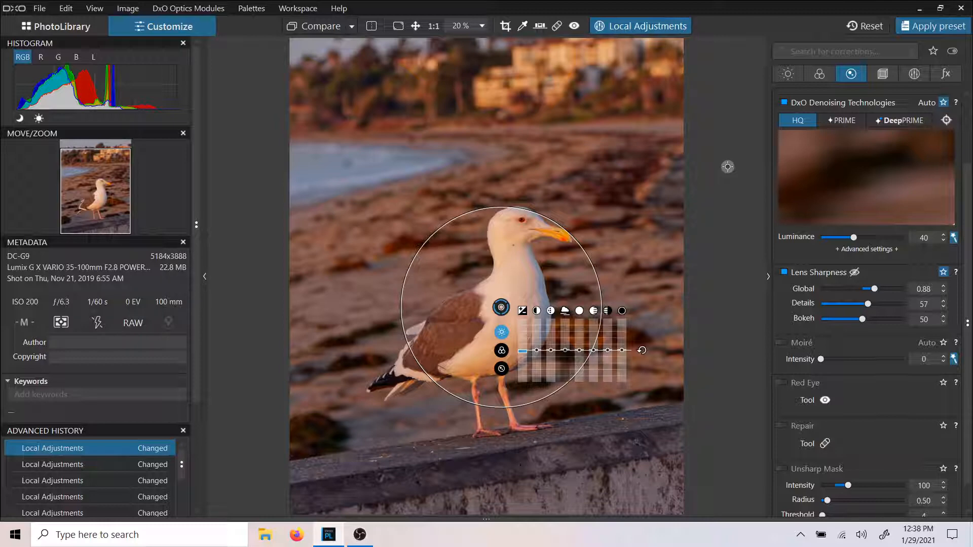
pyautogui.click(500, 369)
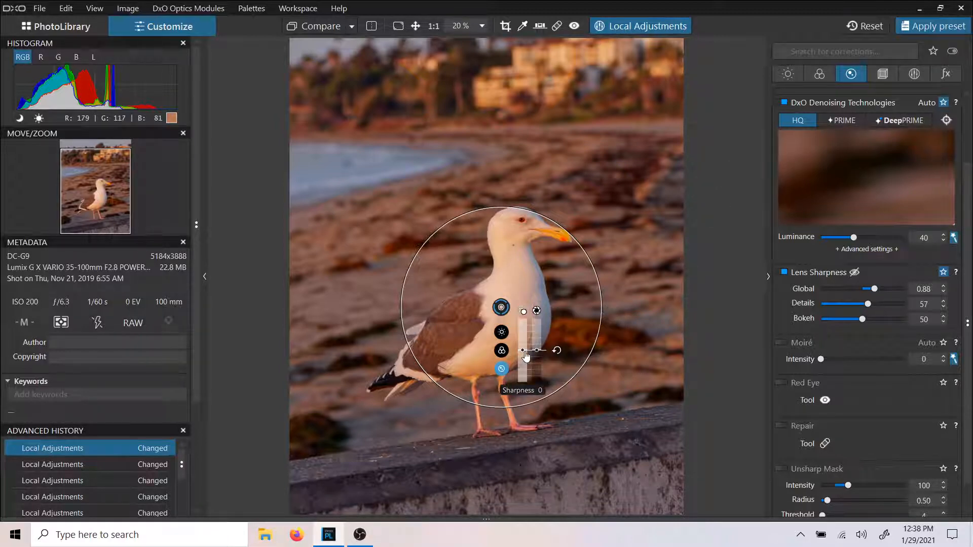
pyautogui.moveTo(524, 355); pyautogui.dragTo(525, 351)
pyautogui.moveTo(522, 351); pyautogui.dragTo(522, 347)
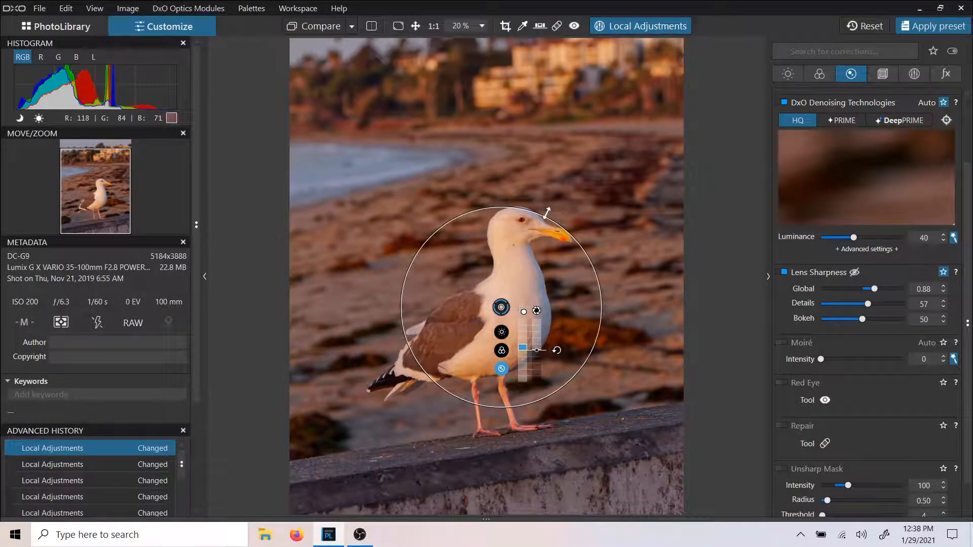
# Enlarge the control point's circle slightly while moving it a bit higher on the gull's breast, and reduce its Highlights a little
pyautogui.moveTo(538, 214); pyautogui.dragTo(544, 209)
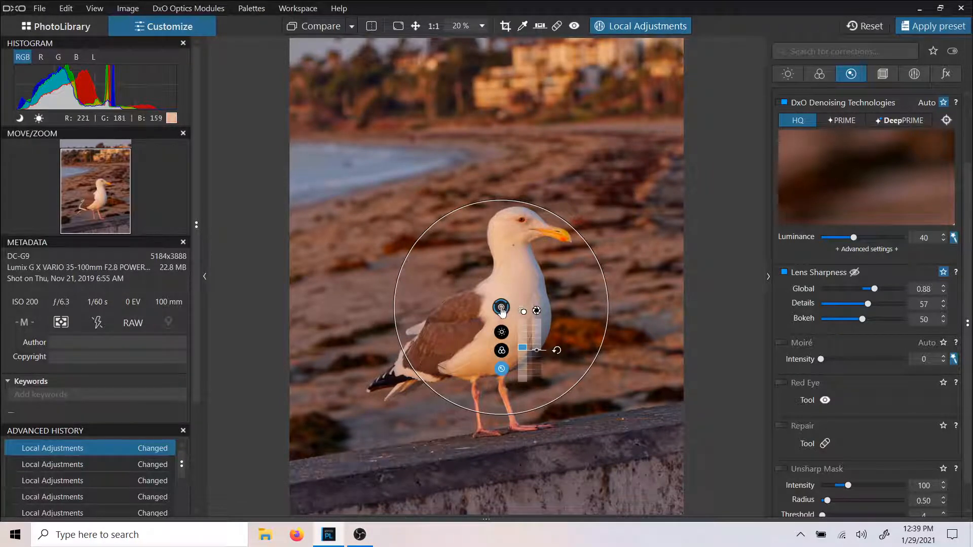
pyautogui.moveTo(501, 308); pyautogui.dragTo(497, 297)
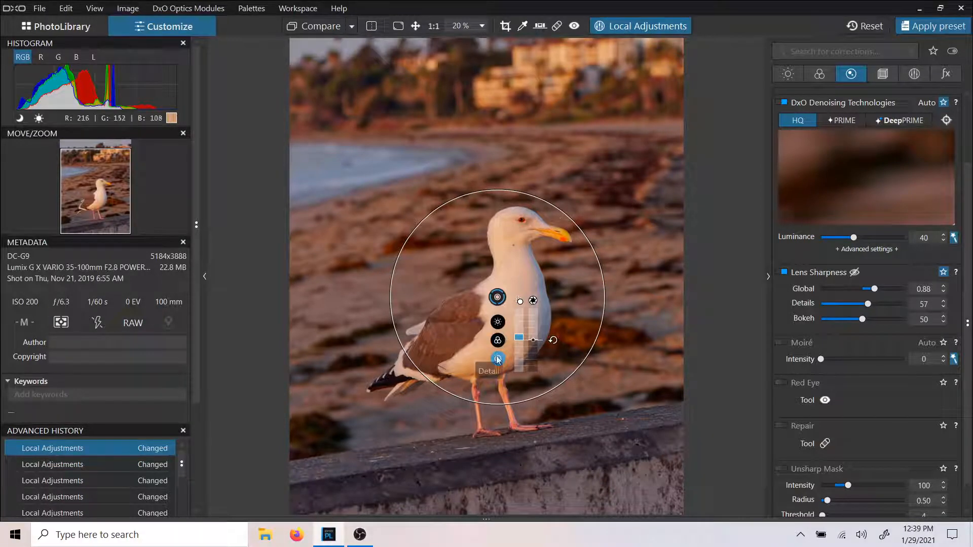
pyautogui.click(499, 323)
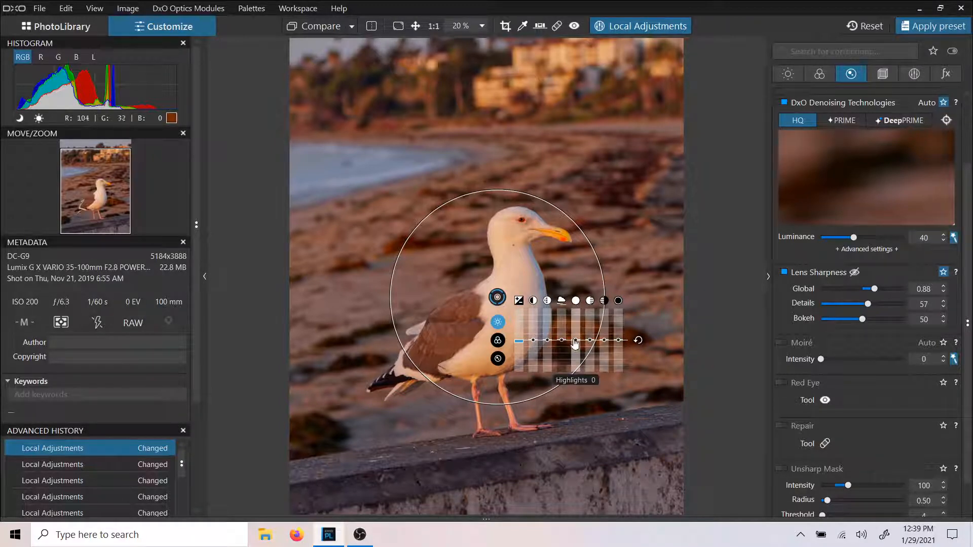
pyautogui.moveTo(576, 344); pyautogui.dragTo(576, 347)
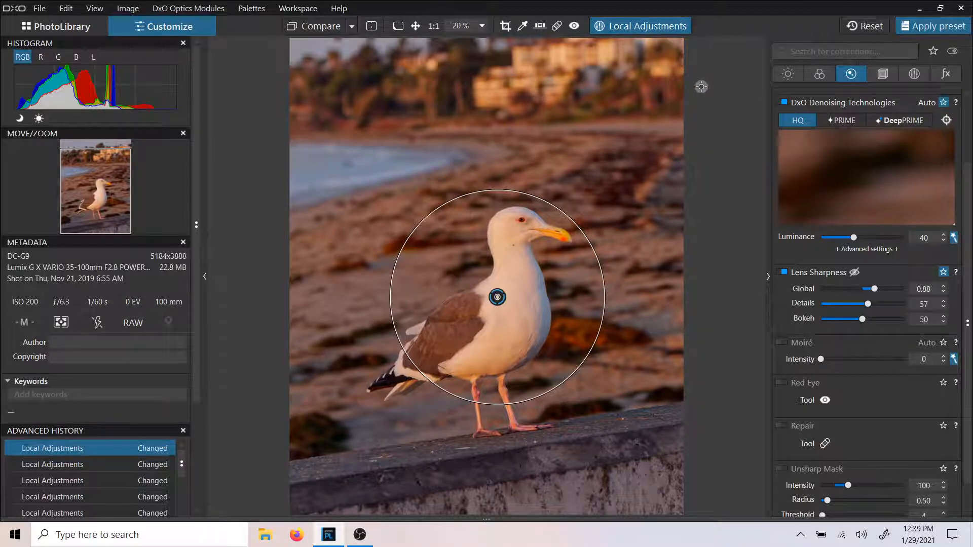
# Start a new local adjustment mask and choose the Auto mask brush for it
pyautogui.scroll(1, 505, 387)
pyautogui.scroll(2, 505, 387)
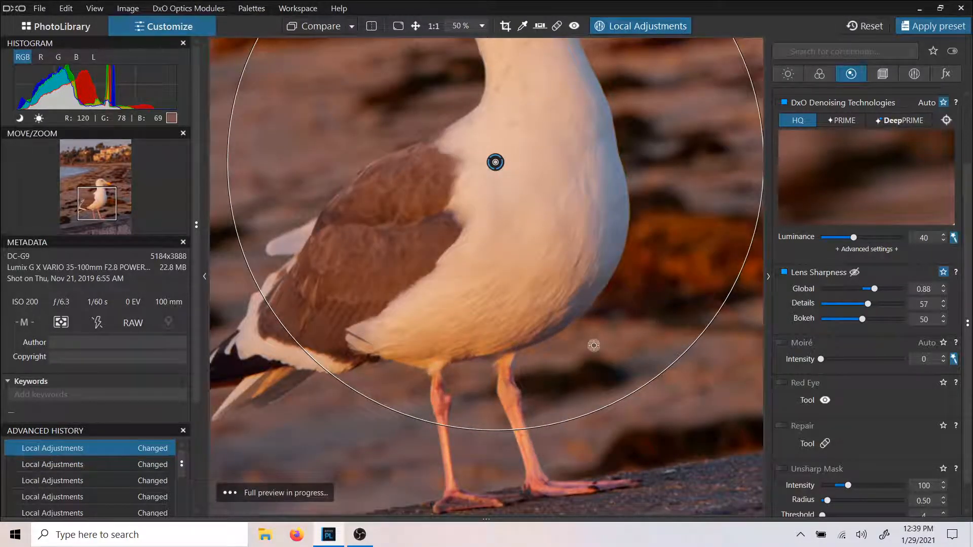
pyautogui.rightClick(527, 452)
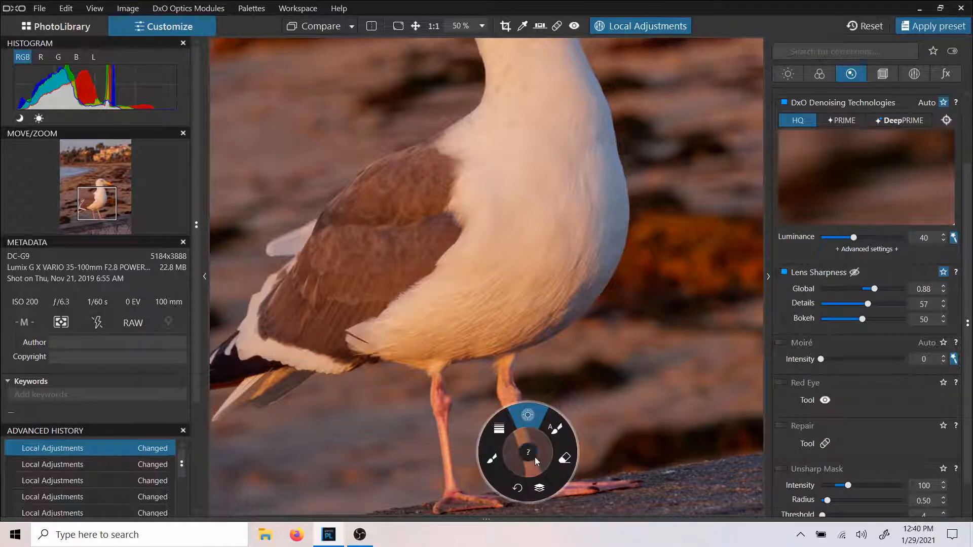
pyautogui.click(540, 489)
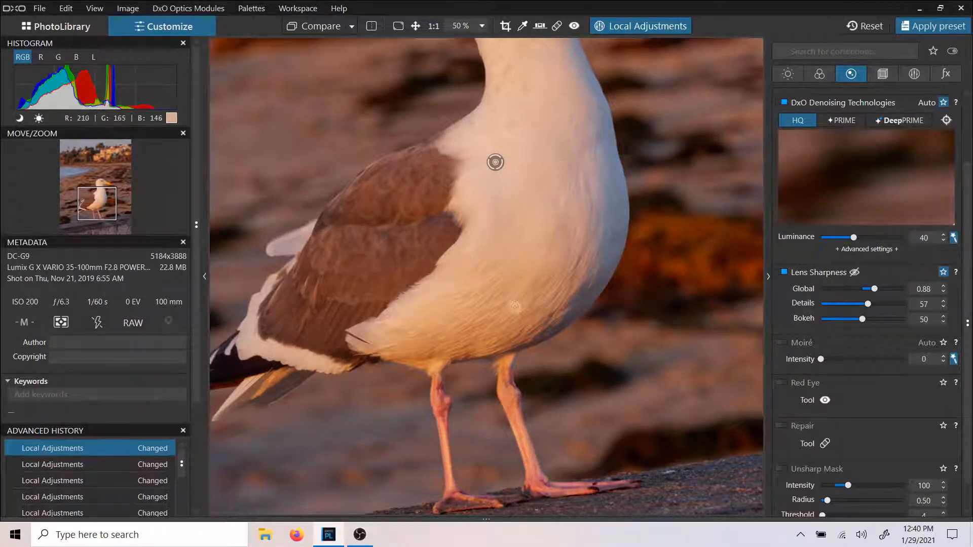
pyautogui.rightClick(509, 399)
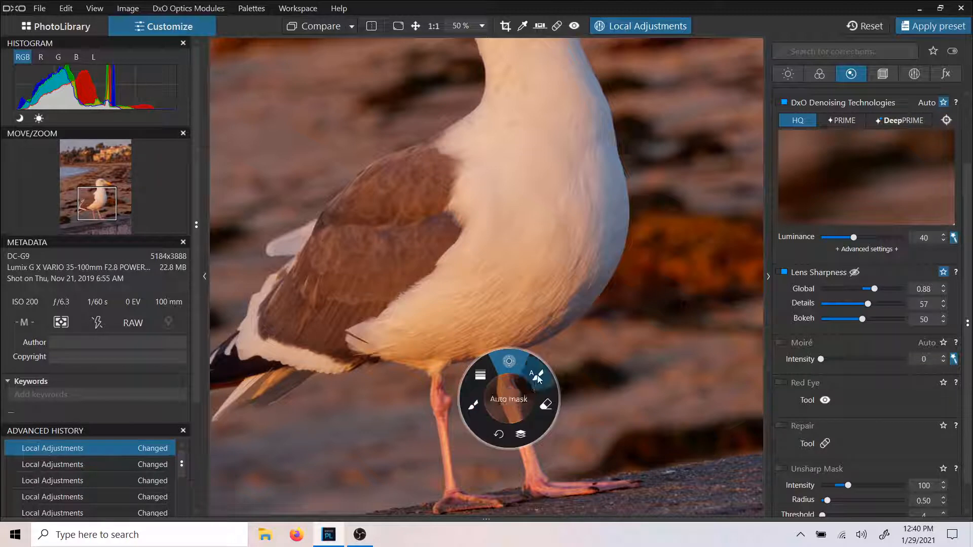
pyautogui.click(537, 375)
# Set the Auto mask brush size somewhat wider than the gull's legs
pyautogui.scroll(2, 496, 158)
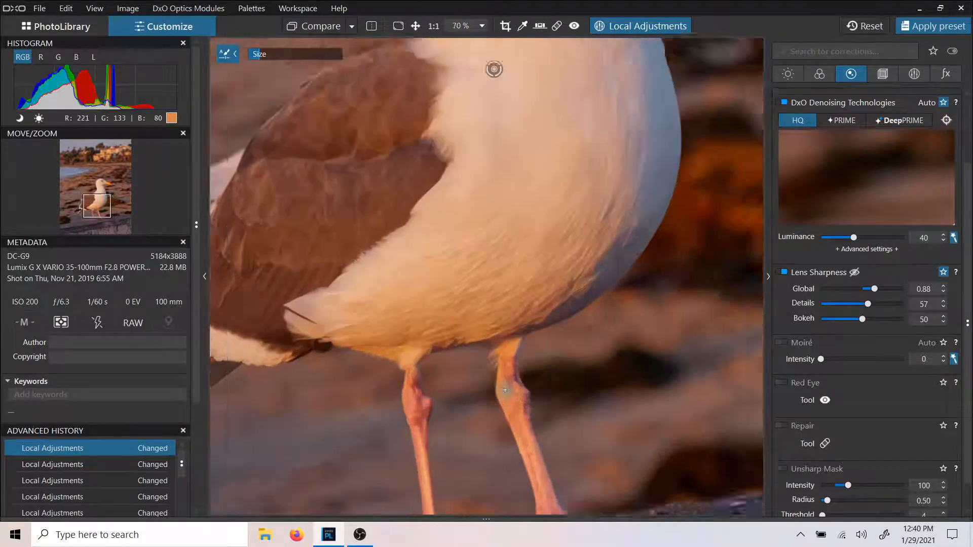
pyautogui.scroll(-3, 456, 385)
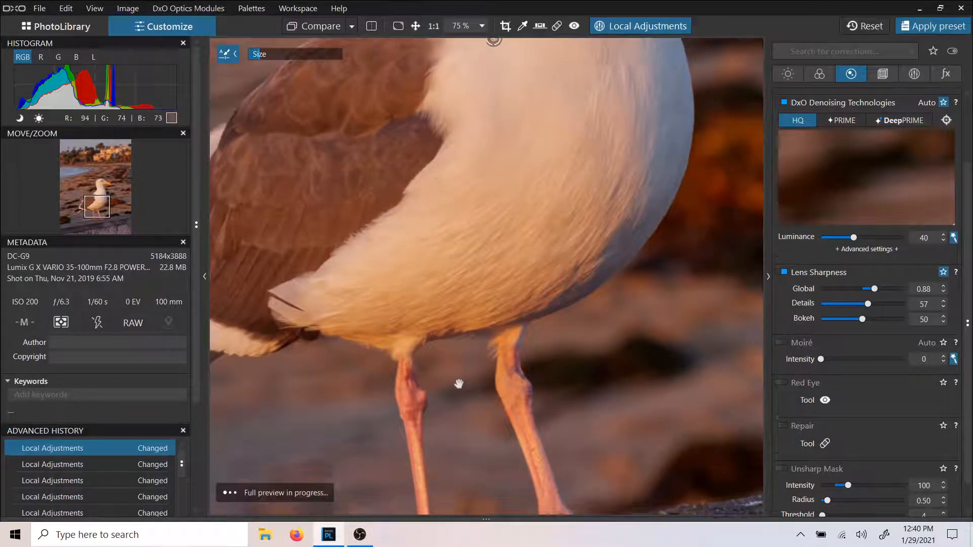
pyautogui.moveTo(456, 196); pyautogui.dragTo(452, 177)
pyautogui.moveTo(482, 250); pyautogui.dragTo(462, 291)
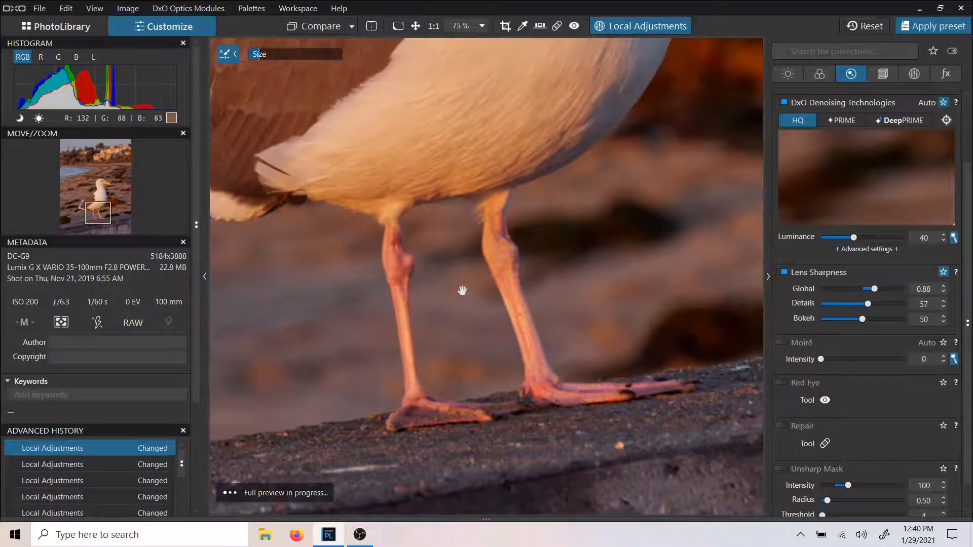
pyautogui.scroll(1, 464, 290)
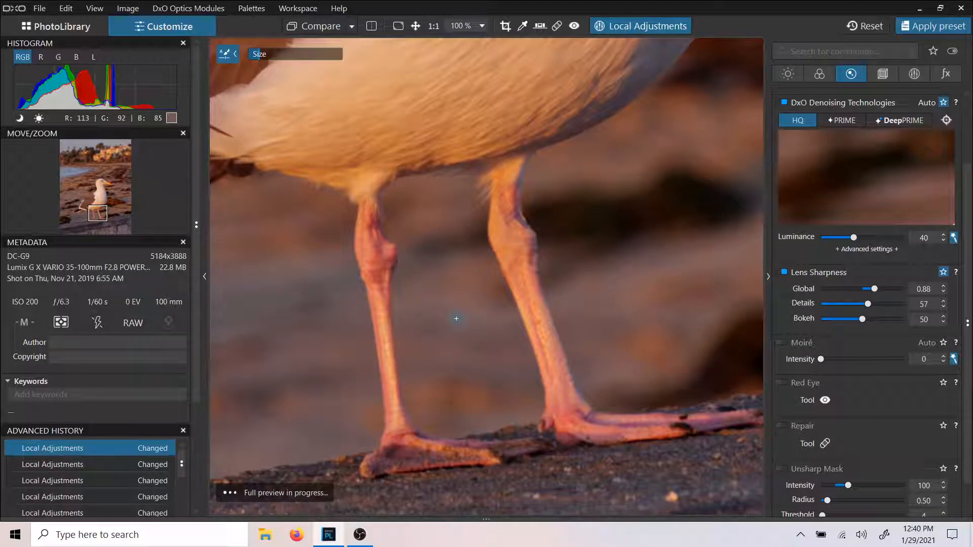
pyautogui.scroll(5, 465, 319)
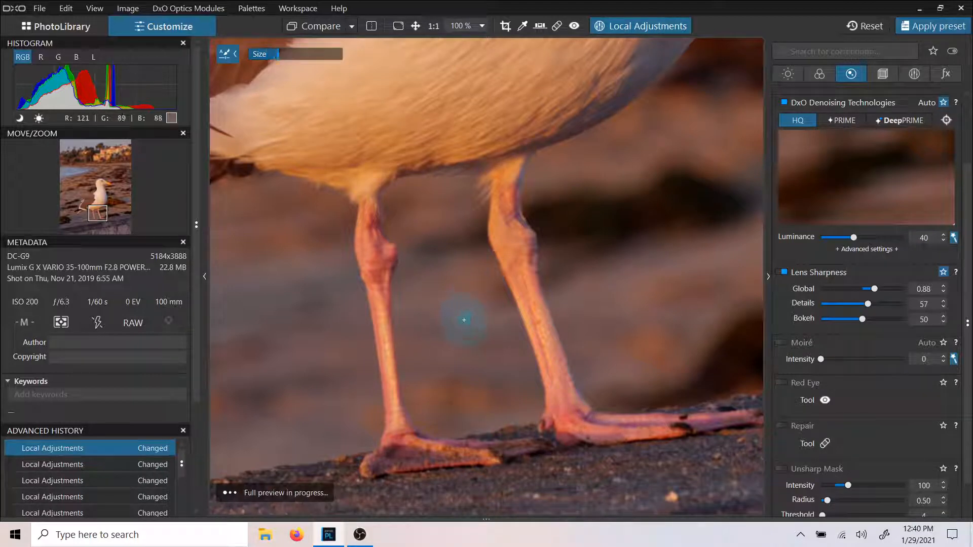
pyautogui.scroll(3, 464, 321)
pyautogui.scroll(-5, 463, 320)
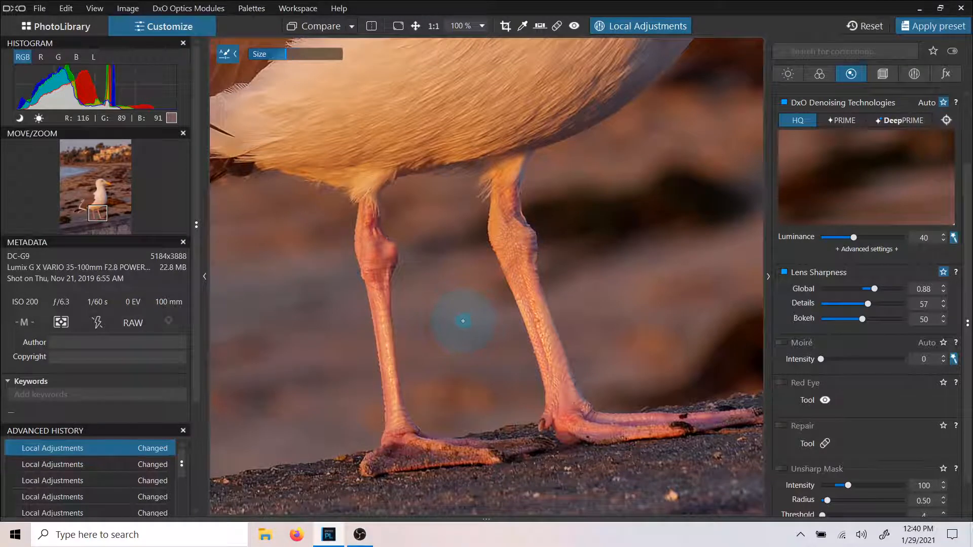
pyautogui.scroll(4, 462, 321)
pyautogui.scroll(-1, 462, 321)
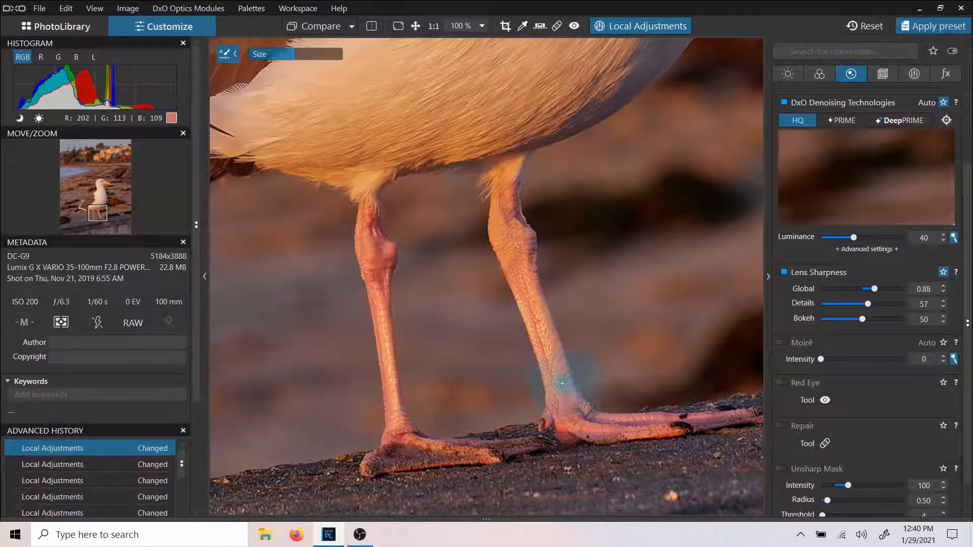
# Paint the auto mask over both of the gull's legs and feet, up to where the legs meet the feathers
pyautogui.moveTo(558, 360); pyautogui.dragTo(528, 293)
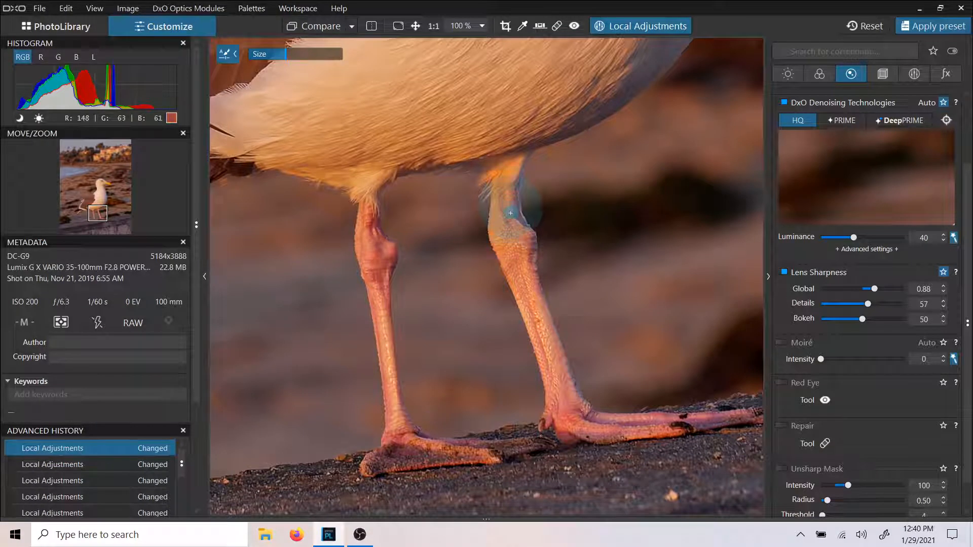
pyautogui.moveTo(510, 203)
pyautogui.mouseDown()
pyautogui.moveTo(547, 340)
pyautogui.moveTo(578, 406)
pyautogui.moveTo(544, 425)
pyautogui.moveTo(580, 442)
pyautogui.moveTo(622, 432)
pyautogui.mouseUp()
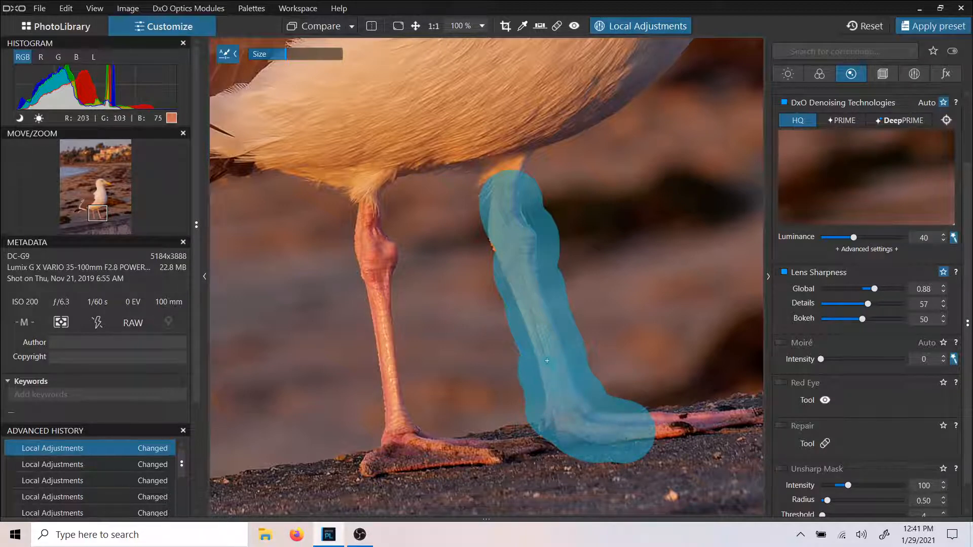
pyautogui.moveTo(532, 314); pyautogui.dragTo(500, 206)
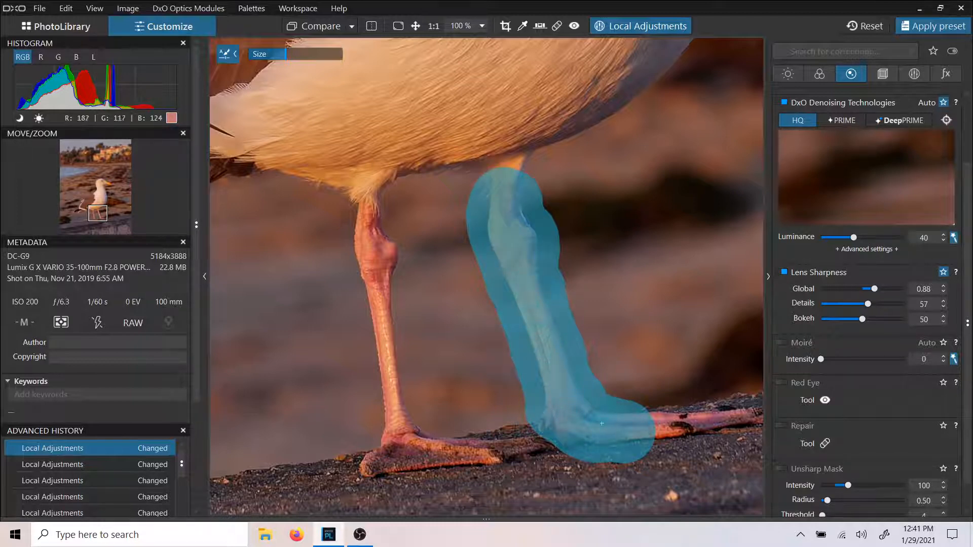
pyautogui.moveTo(602, 423)
pyautogui.mouseDown()
pyautogui.moveTo(744, 420)
pyautogui.moveTo(713, 392)
pyautogui.mouseUp()
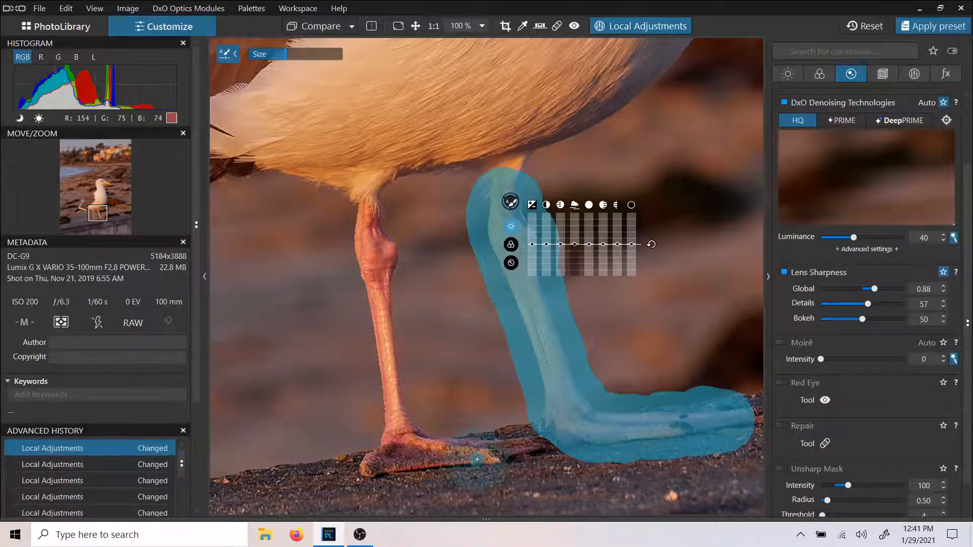
pyautogui.moveTo(477, 459)
pyautogui.mouseDown()
pyautogui.moveTo(414, 437)
pyautogui.moveTo(399, 411)
pyautogui.moveTo(375, 266)
pyautogui.moveTo(385, 368)
pyautogui.mouseUp()
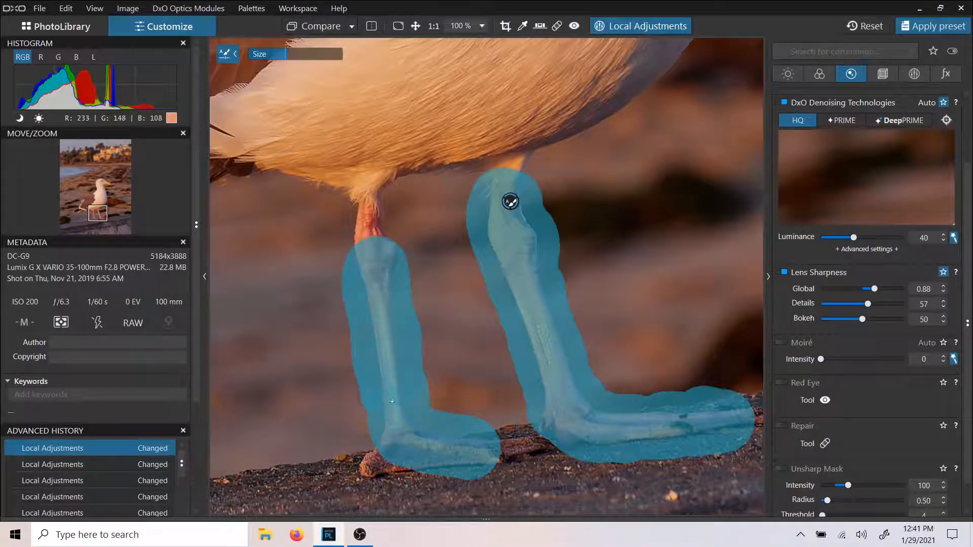
pyautogui.moveTo(392, 401); pyautogui.dragTo(397, 403)
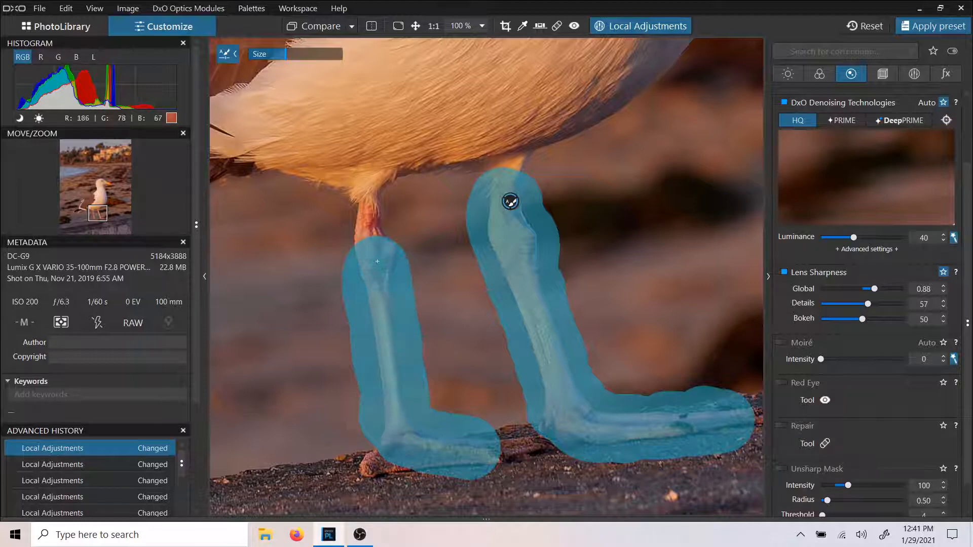
pyautogui.moveTo(377, 262)
pyautogui.mouseDown()
pyautogui.moveTo(359, 203)
pyautogui.moveTo(364, 251)
pyautogui.moveTo(386, 256)
pyautogui.mouseUp()
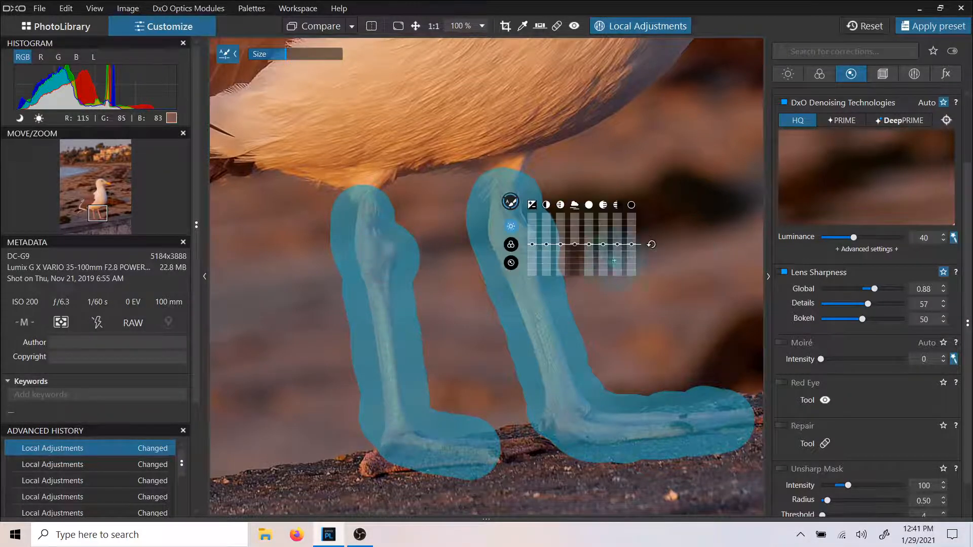
# Lower the leg mask's Exposure slightly, raise its Sharpness a little, and leave Local Adjustments
pyautogui.moveTo(532, 245); pyautogui.dragTo(535, 252)
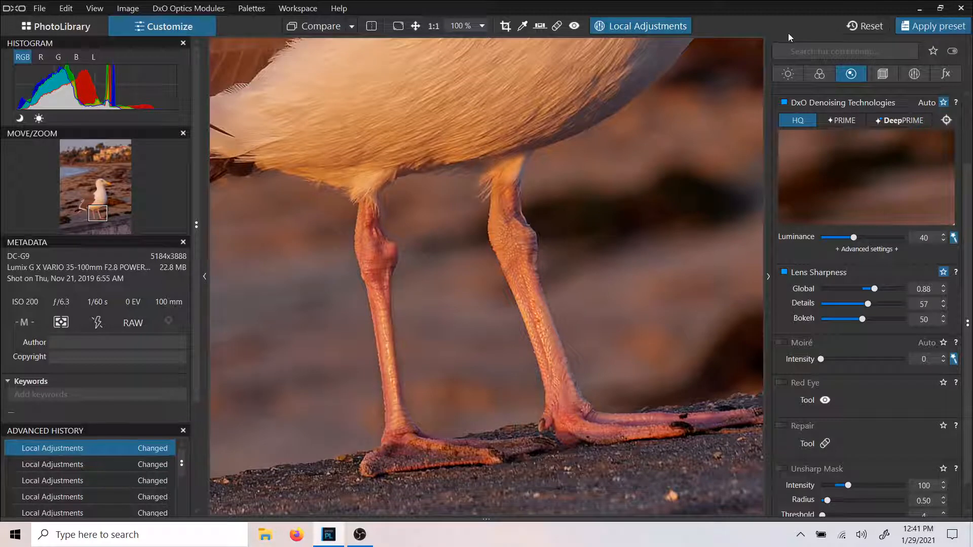
pyautogui.click(511, 202)
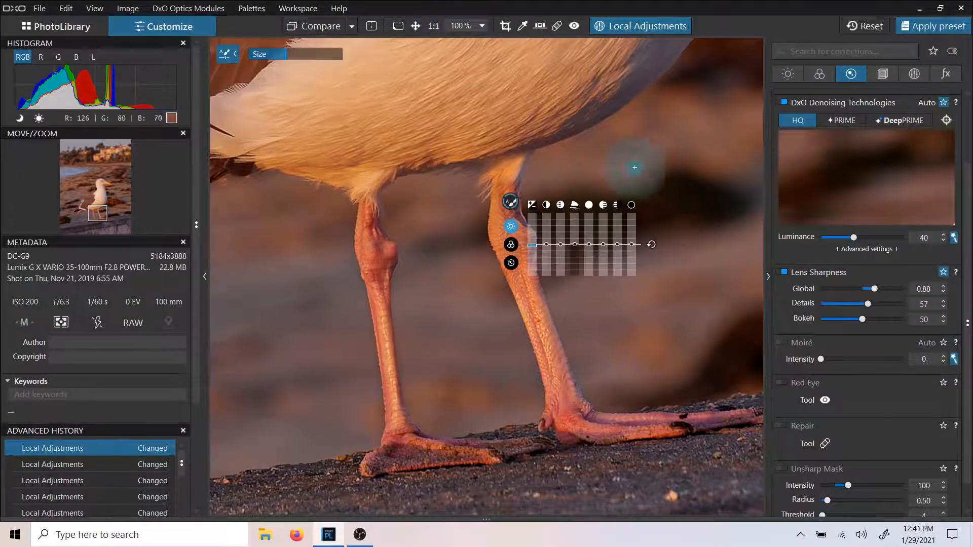
pyautogui.click(511, 262)
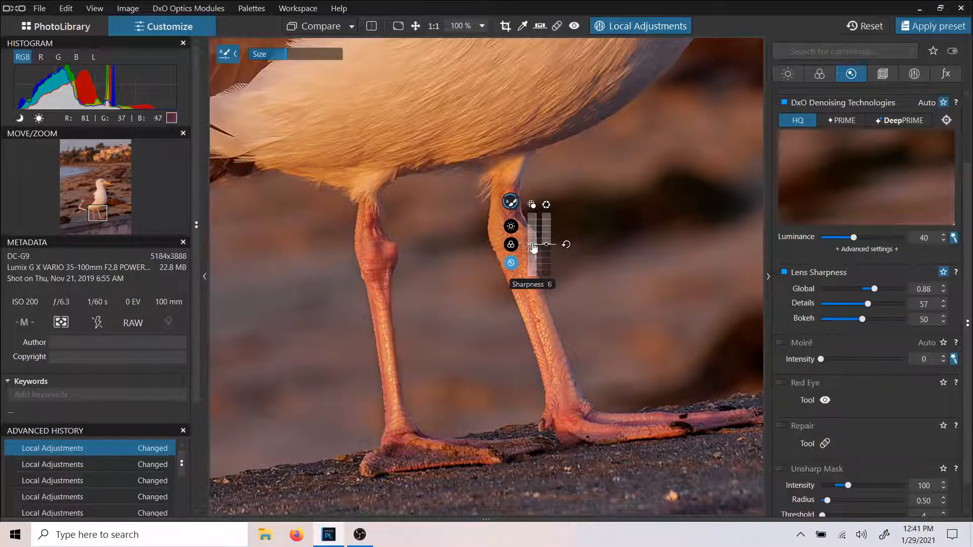
pyautogui.moveTo(537, 245); pyautogui.dragTo(535, 243)
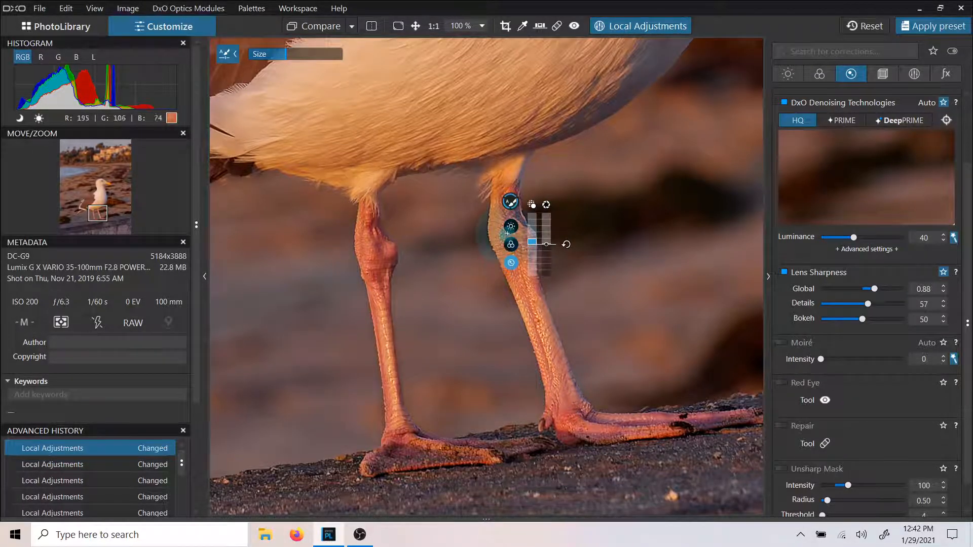
pyautogui.click(511, 229)
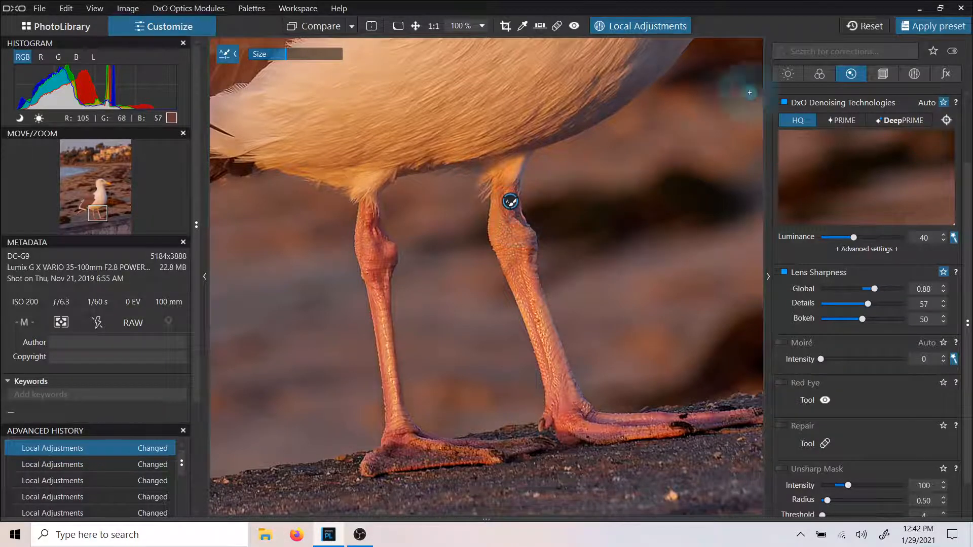
pyautogui.click(620, 27)
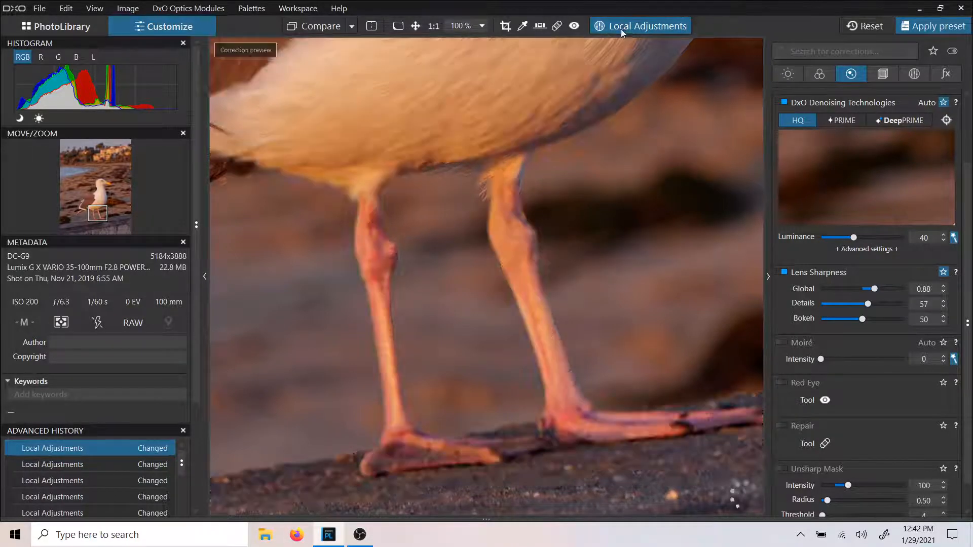
# Compare the whole edited gull photo with its uncorrected version
pyautogui.scroll(-4, 572, 221)
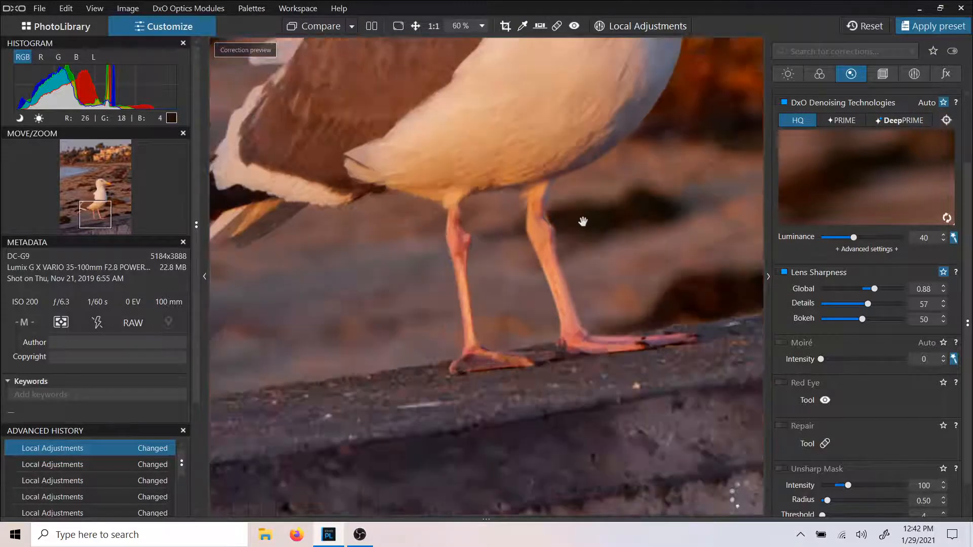
pyautogui.scroll(-2, 565, 271)
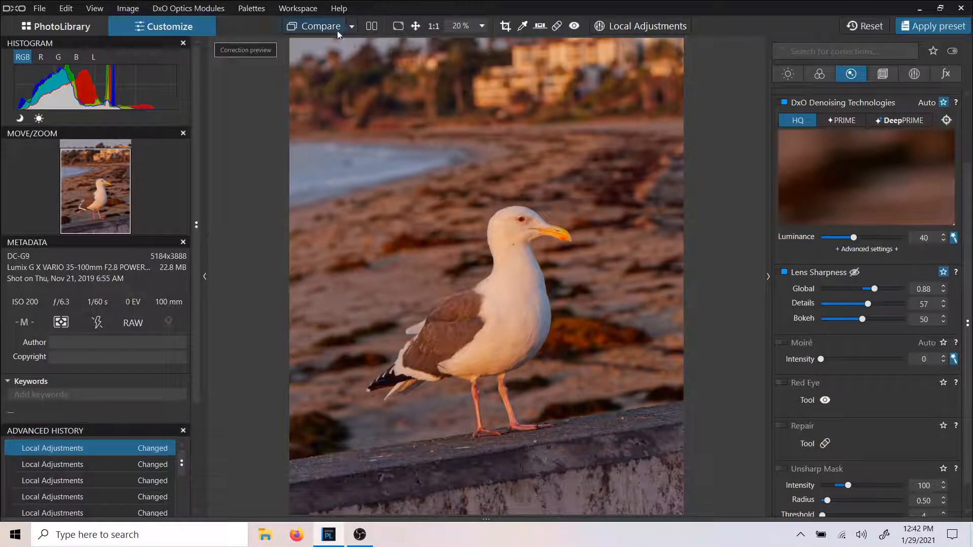
pyautogui.moveTo(333, 28); pyautogui.dragTo(335, 27)
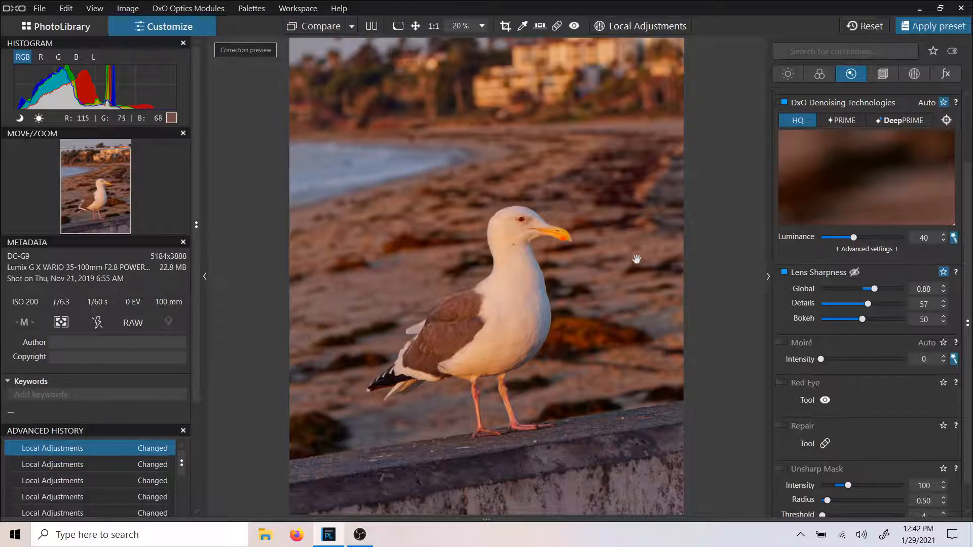
pyautogui.scroll(-1, 521, 270)
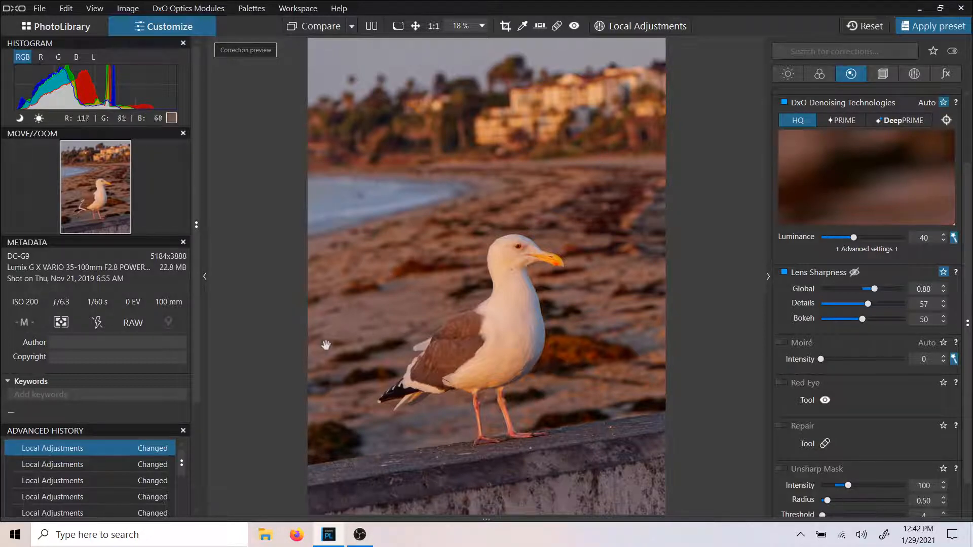
# Reopen Local Adjustments on the gull, start a new mask, and show the list of existing masks
pyautogui.scroll(4, 459, 329)
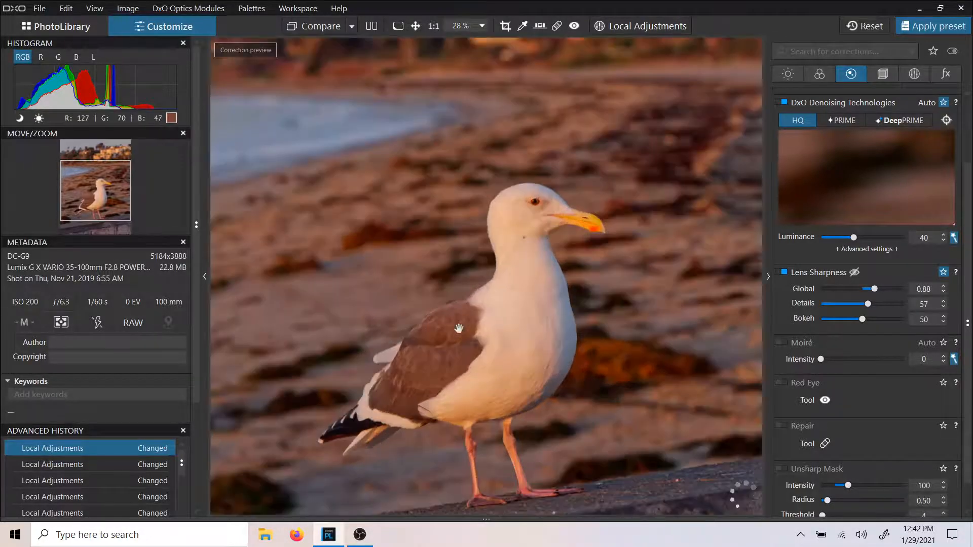
pyautogui.click(647, 32)
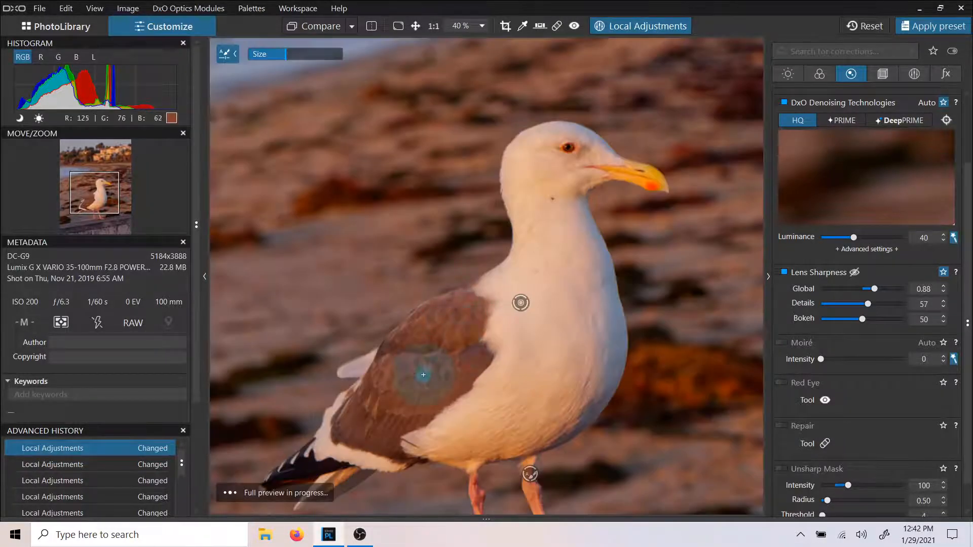
pyautogui.rightClick(431, 340)
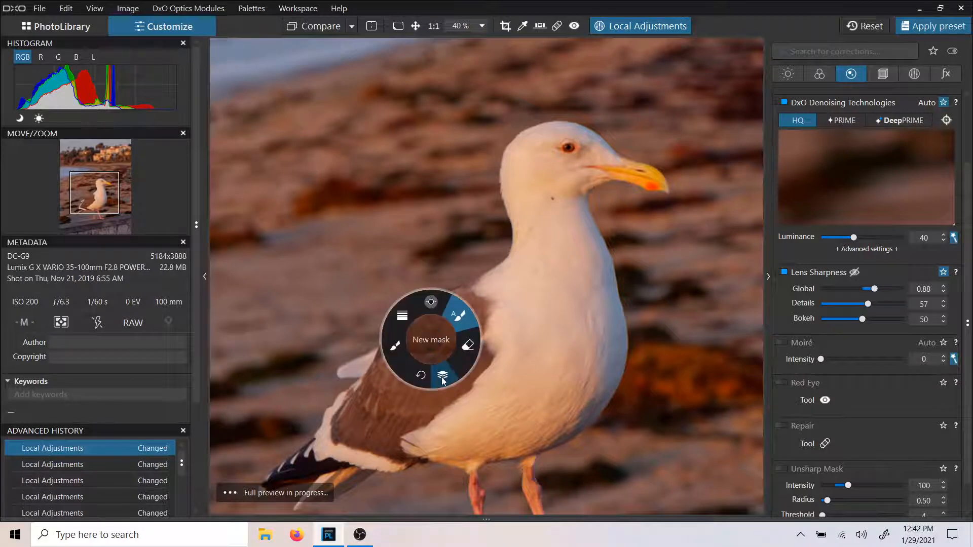
pyautogui.click(443, 381)
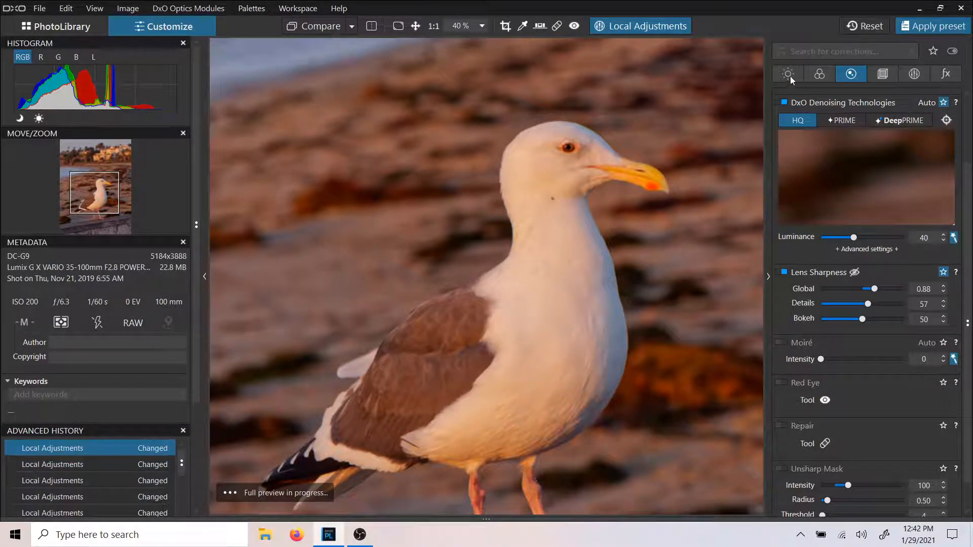
pyautogui.click(921, 76)
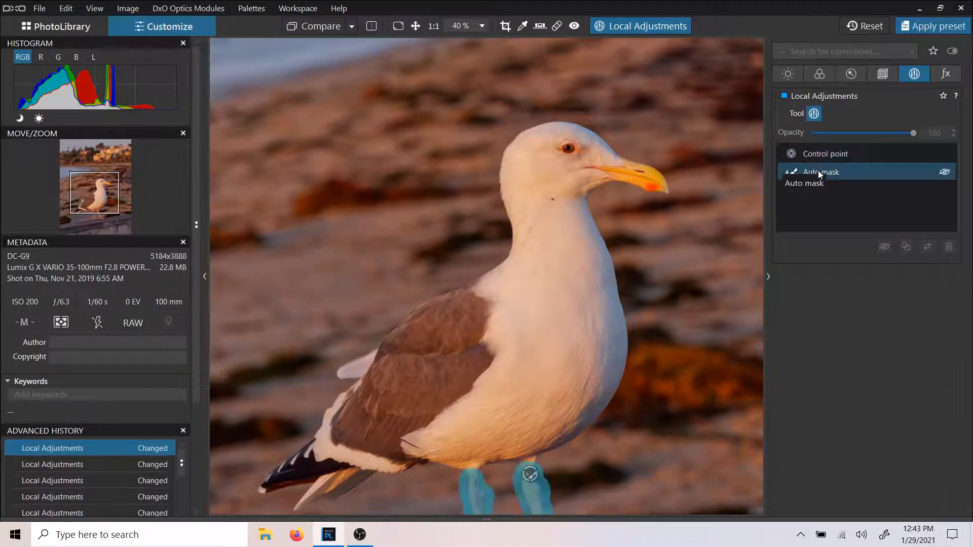
pyautogui.scroll(-3, 416, 367)
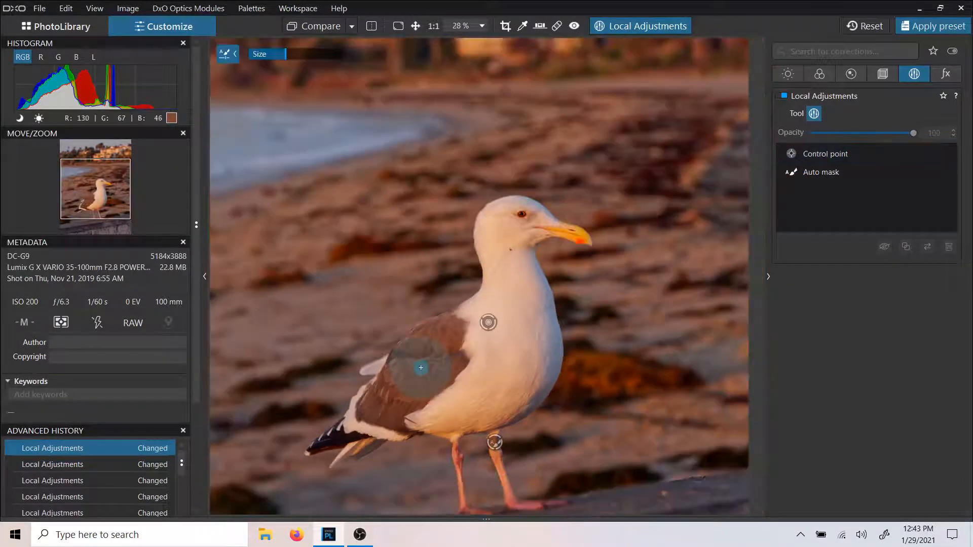
pyautogui.scroll(3, 443, 359)
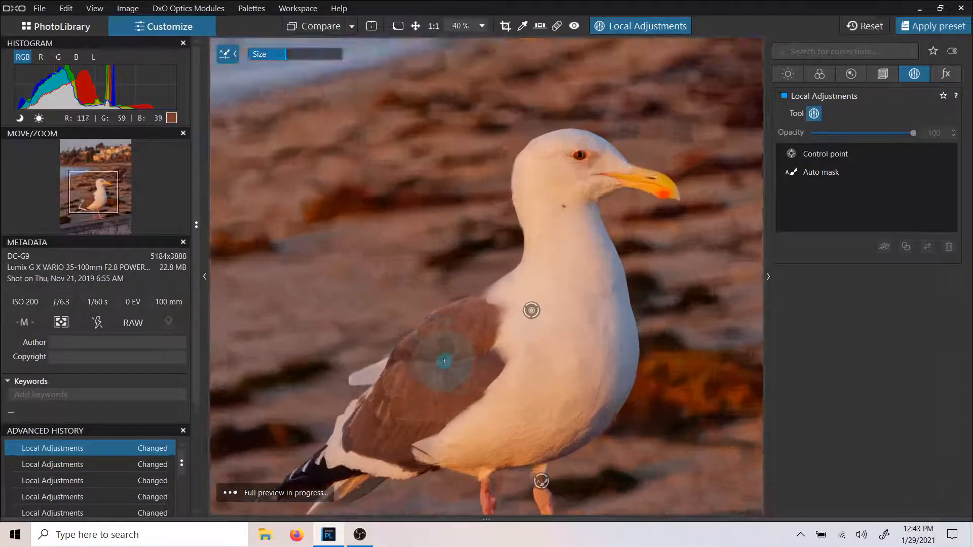
pyautogui.moveTo(431, 378); pyautogui.dragTo(500, 208)
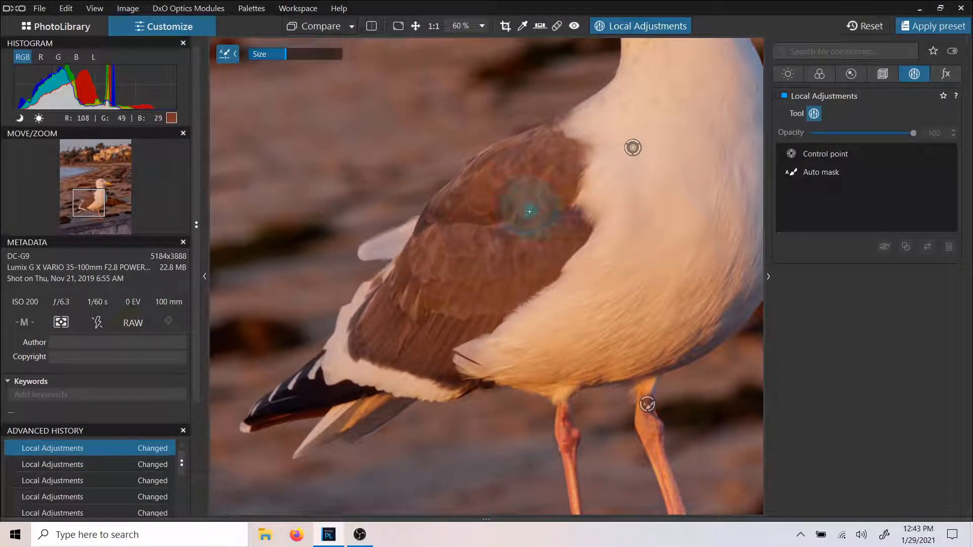
pyautogui.click(484, 176)
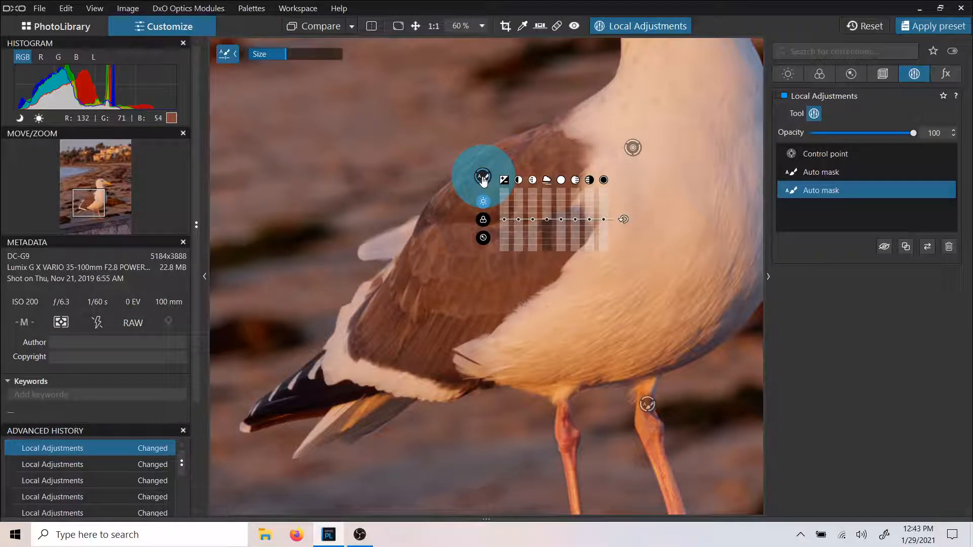
pyautogui.moveTo(483, 180)
pyautogui.mouseDown()
pyautogui.moveTo(501, 225)
pyautogui.moveTo(489, 190)
pyautogui.mouseUp()
pyautogui.rightClick(489, 189)
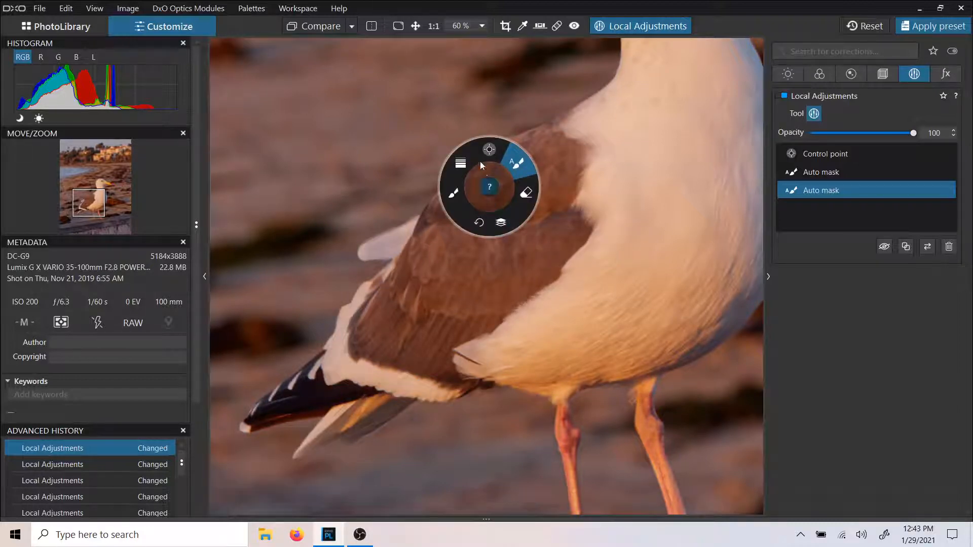
pyautogui.click(491, 161)
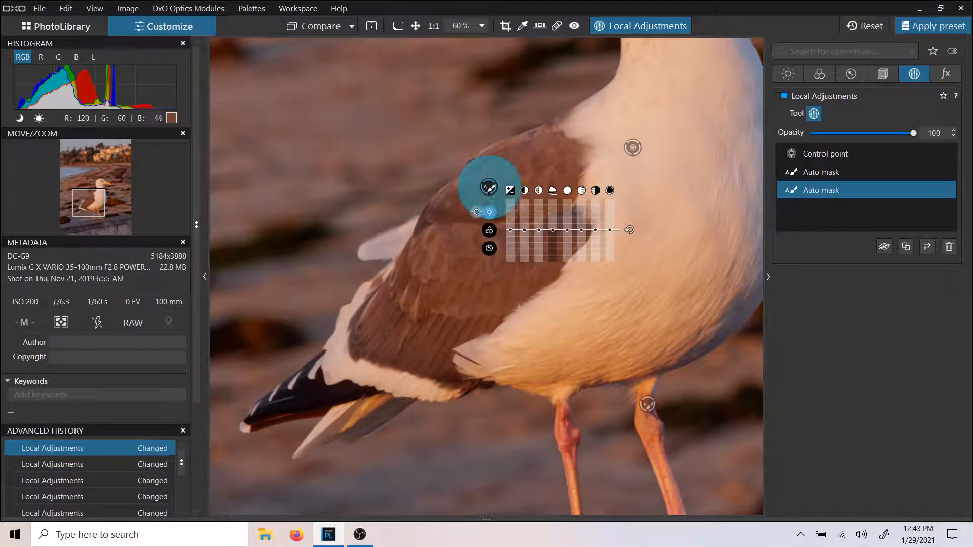
pyautogui.click(490, 188)
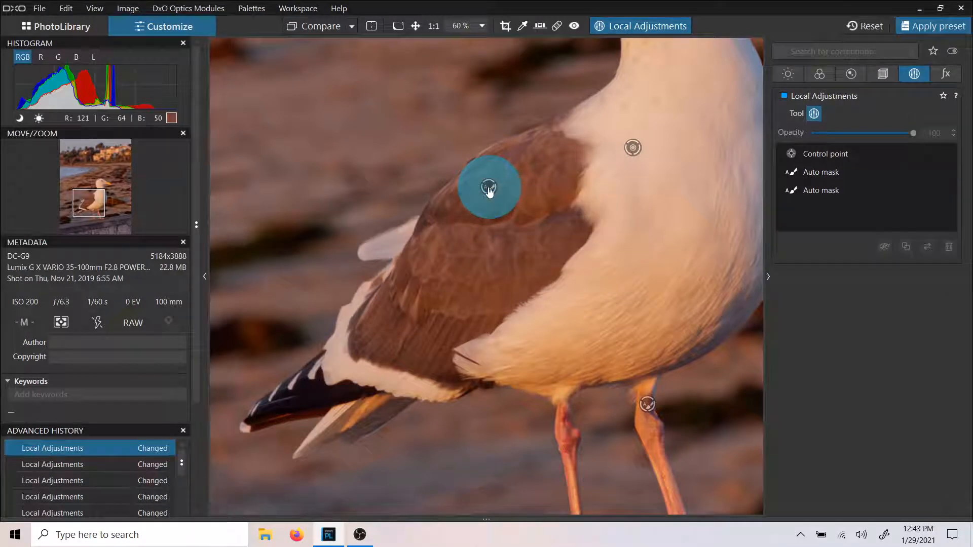
pyautogui.click(489, 189)
pyautogui.press('Delete')
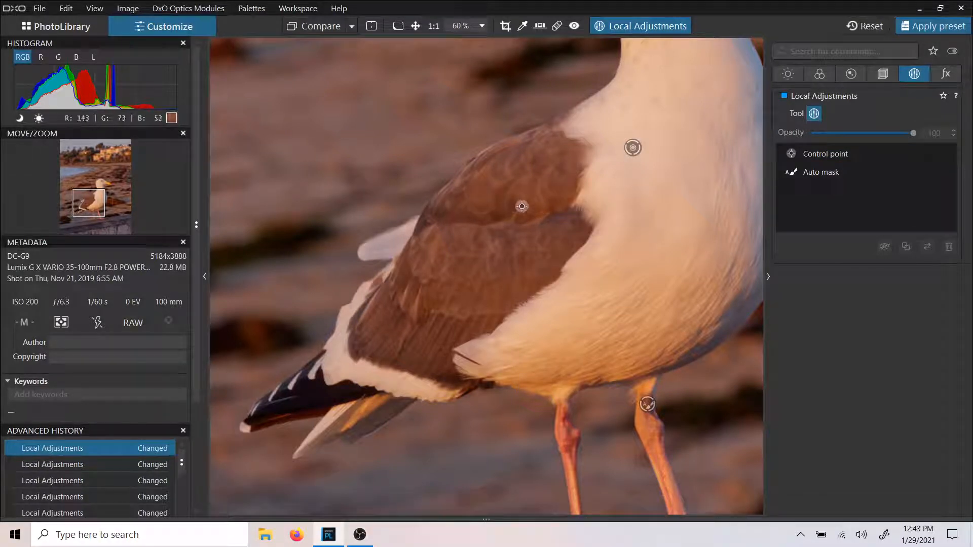
# Start a new mask, place a control point on the gull's brown wing, and shrink its circle to roughly the wing's extent
pyautogui.rightClick(487, 253)
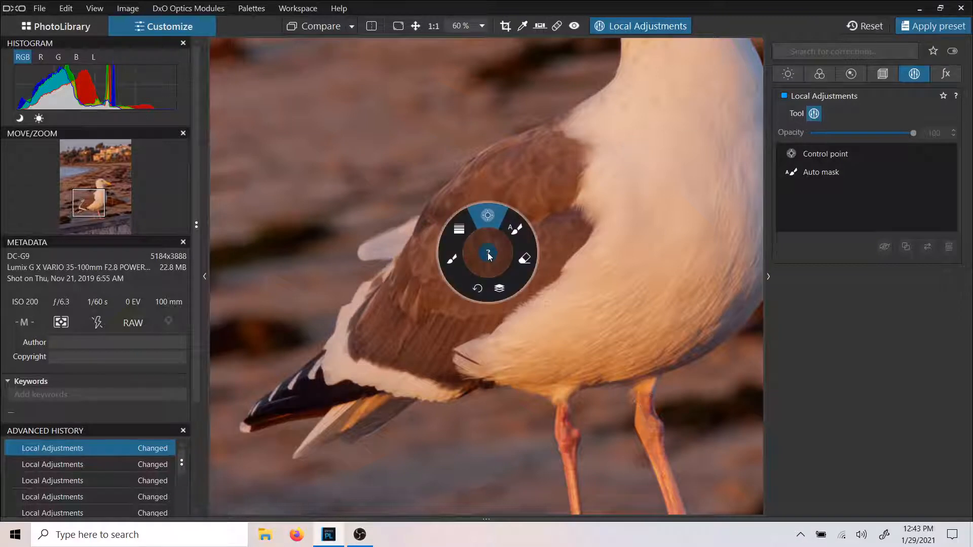
pyautogui.click(500, 288)
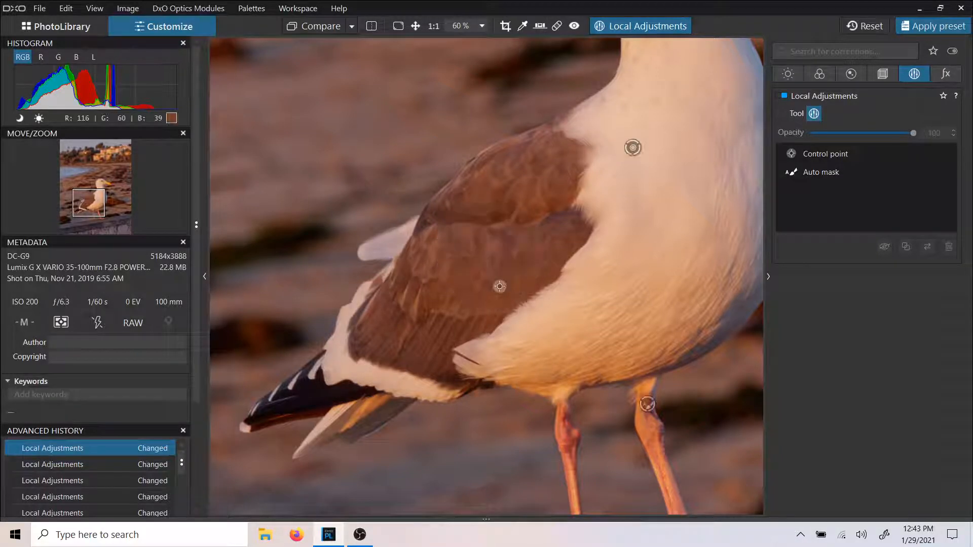
pyautogui.rightClick(502, 249)
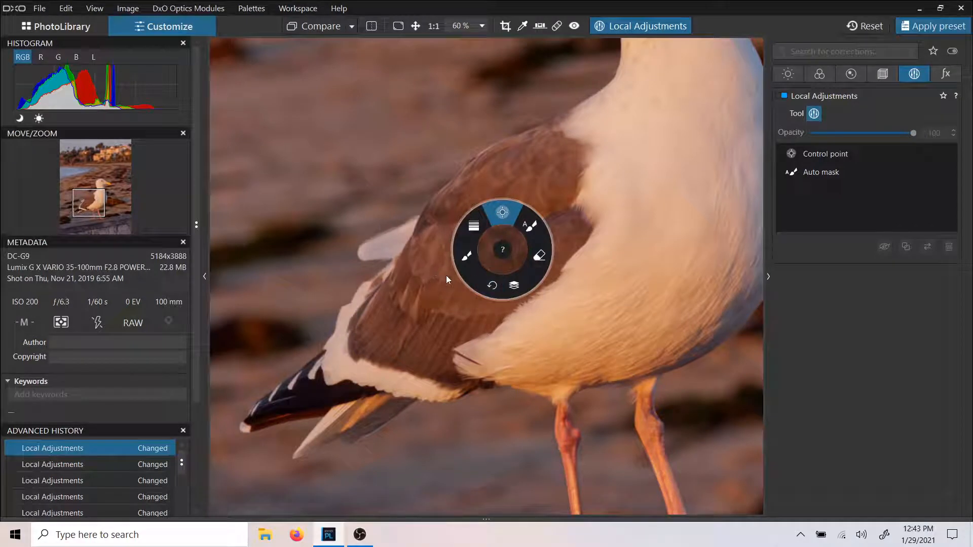
pyautogui.click(500, 214)
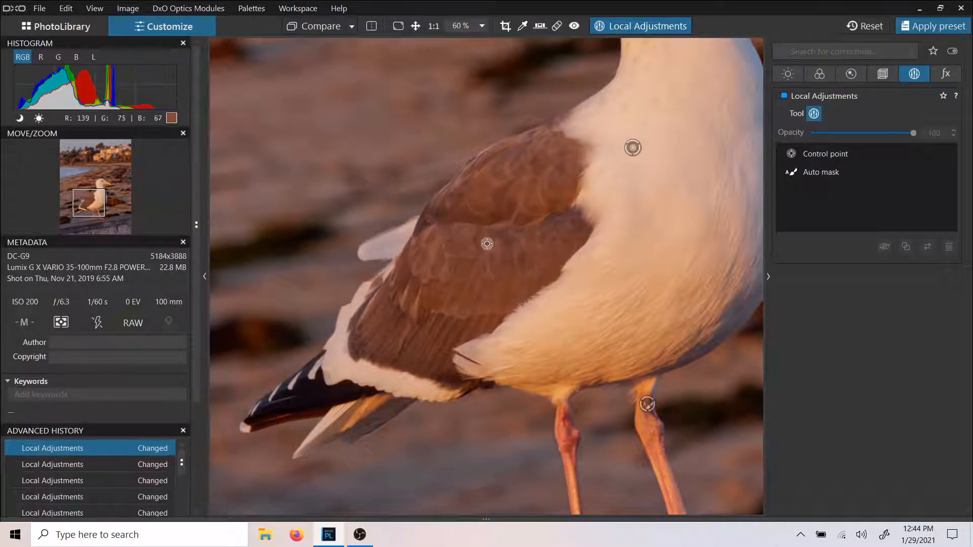
pyautogui.click(488, 248)
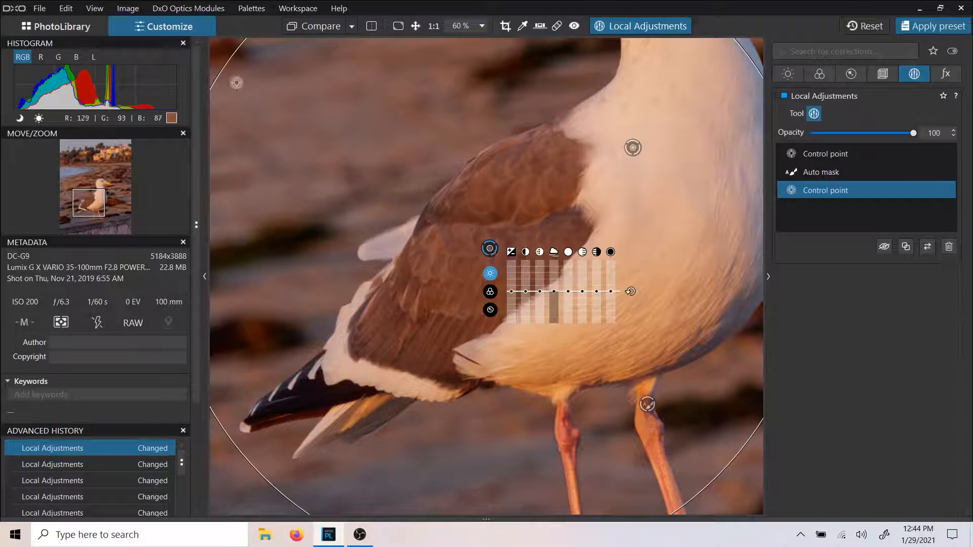
pyautogui.moveTo(219, 75); pyautogui.dragTo(346, 190)
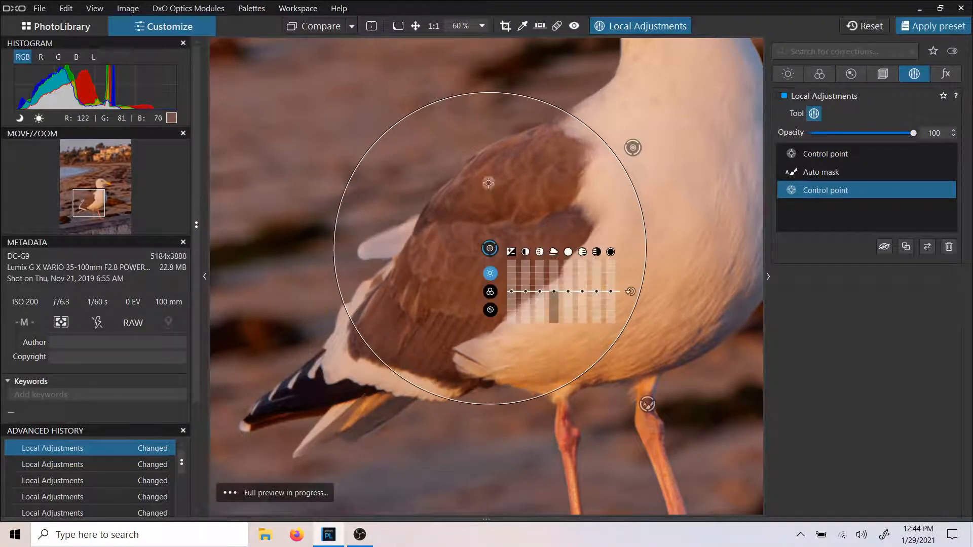
# Lower the wing control point's Exposure slightly
pyautogui.moveTo(512, 299); pyautogui.dragTo(513, 301)
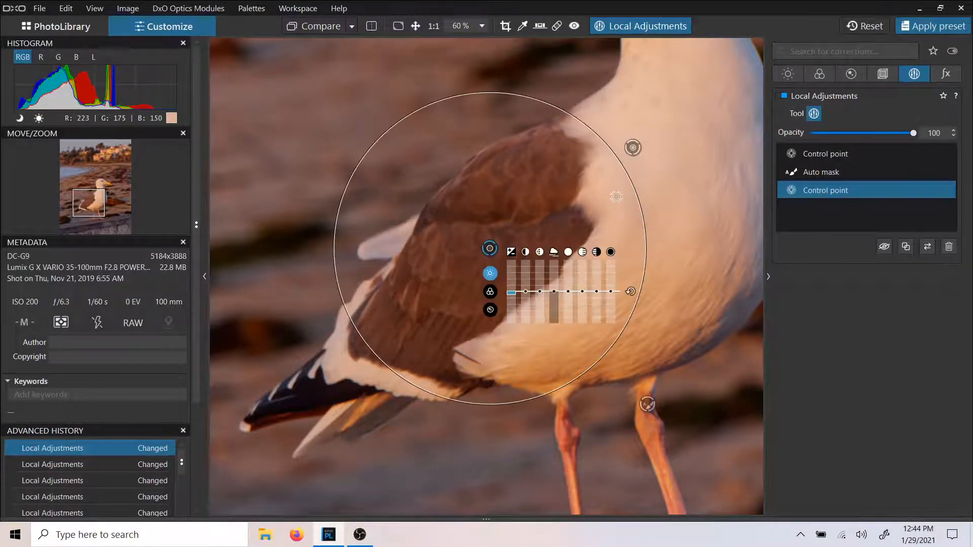
pyautogui.scroll(-5, 620, 195)
pyautogui.scroll(-3, 622, 194)
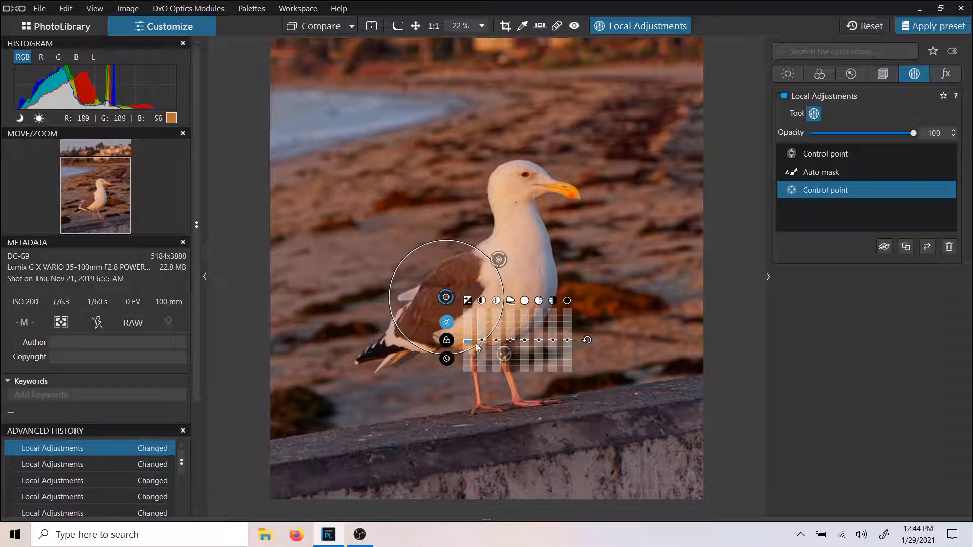
# Raise the wing control point's Sharpness slightly, then leave Local Adjustments with the whole photo in view
pyautogui.click(446, 359)
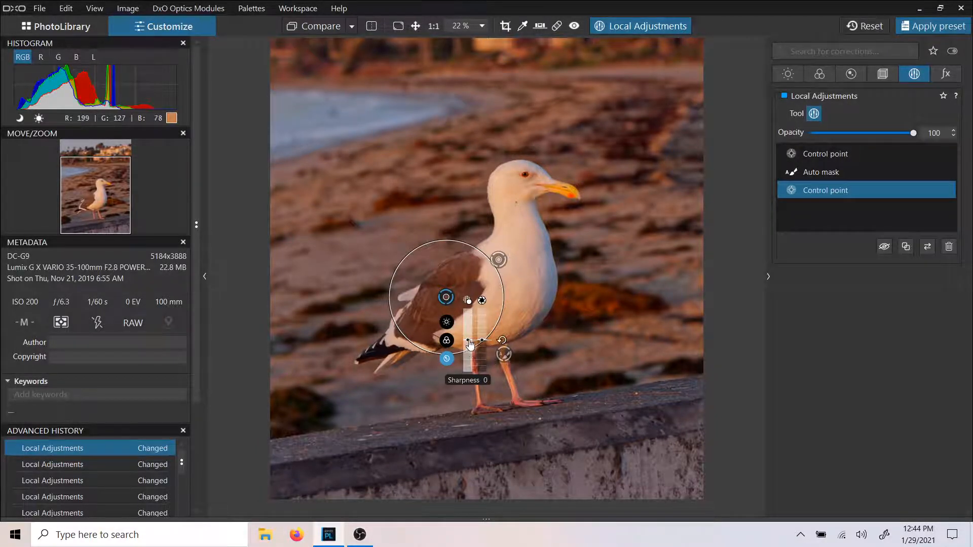
pyautogui.scroll(1, 474, 345)
pyautogui.scroll(4, 445, 321)
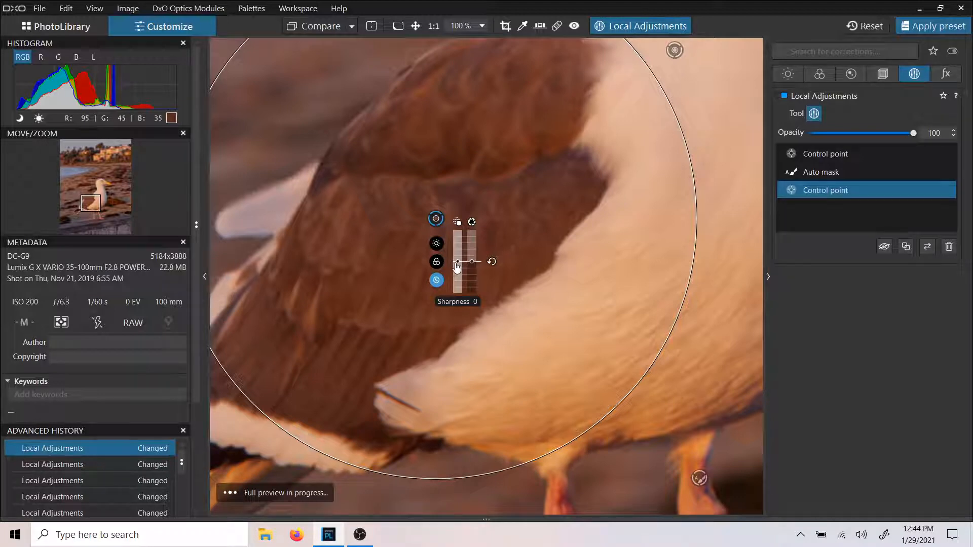
pyautogui.moveTo(458, 262); pyautogui.dragTo(458, 260)
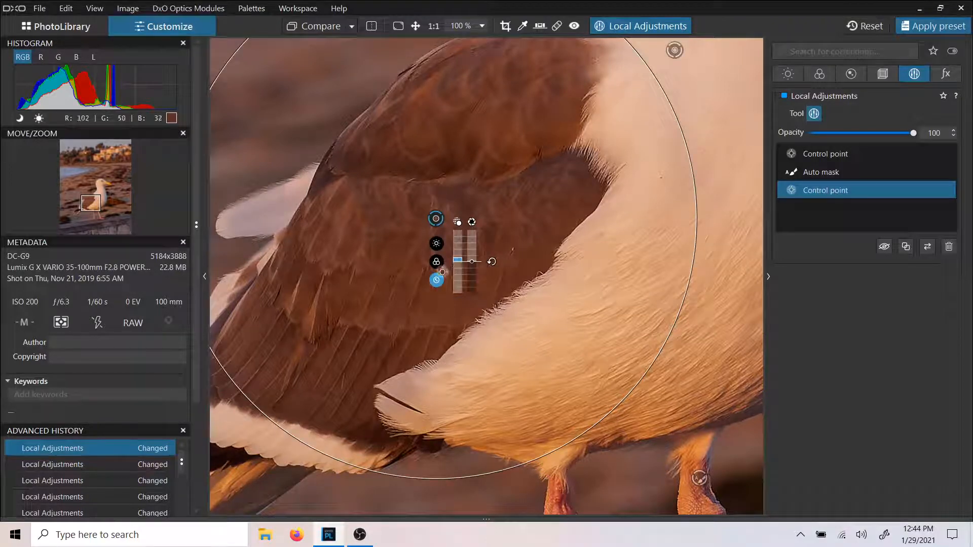
pyautogui.moveTo(458, 262)
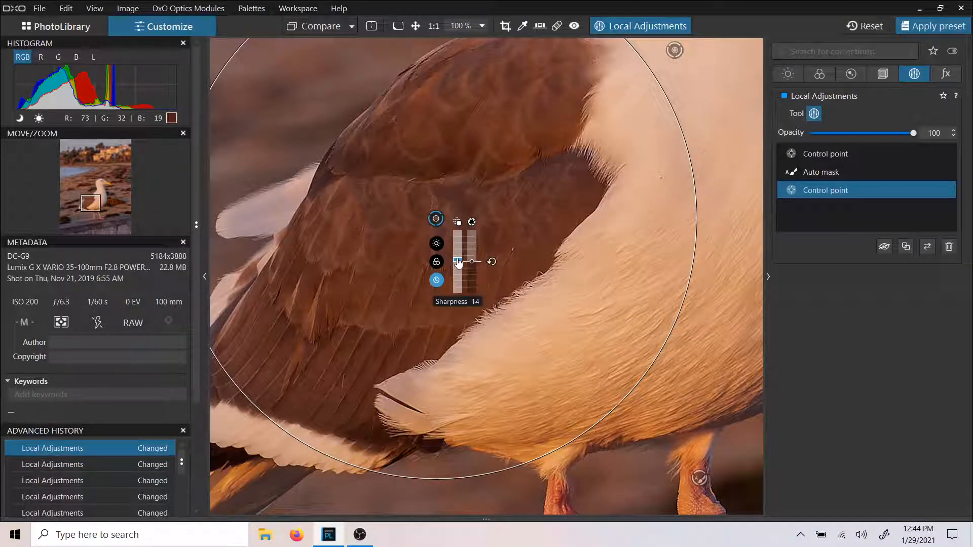
pyautogui.moveTo(457, 261)
pyautogui.mouseDown()
pyautogui.moveTo(458, 251)
pyautogui.moveTo(457, 261)
pyautogui.mouseUp()
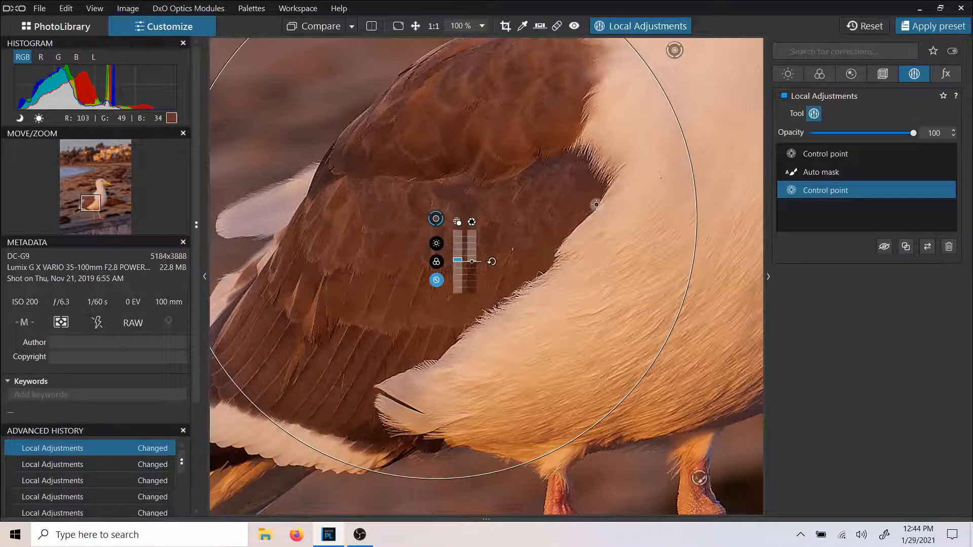
pyautogui.scroll(-5, 597, 205)
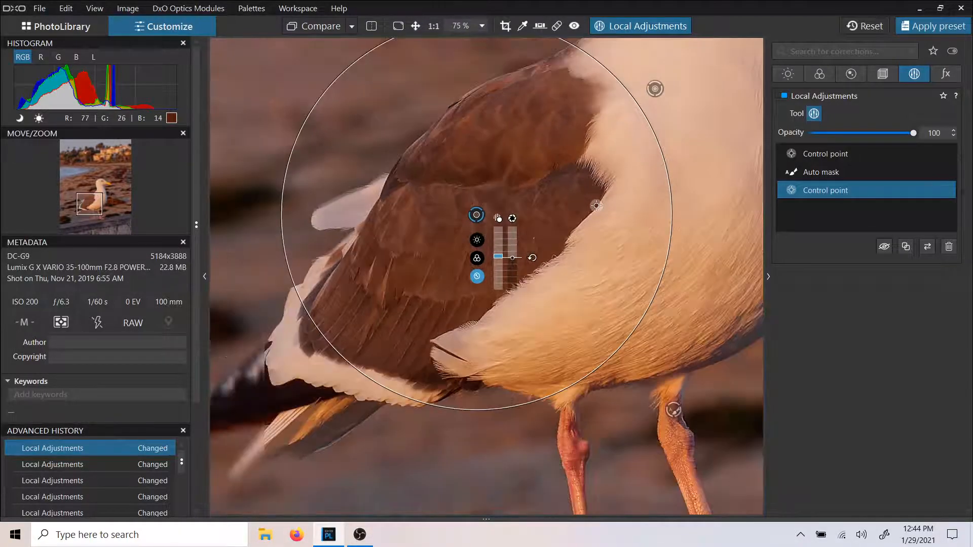
pyautogui.scroll(-1, 596, 205)
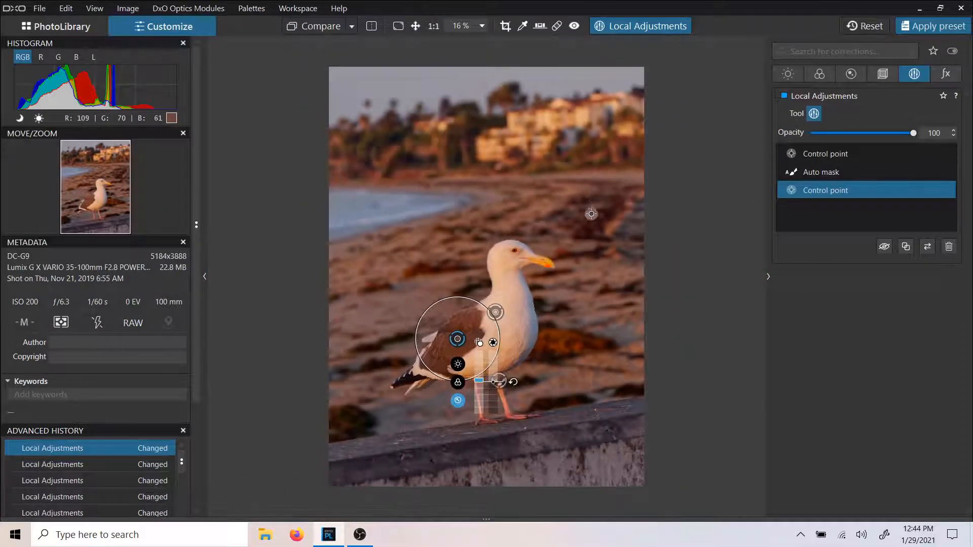
pyautogui.scroll(-1, 487, 278)
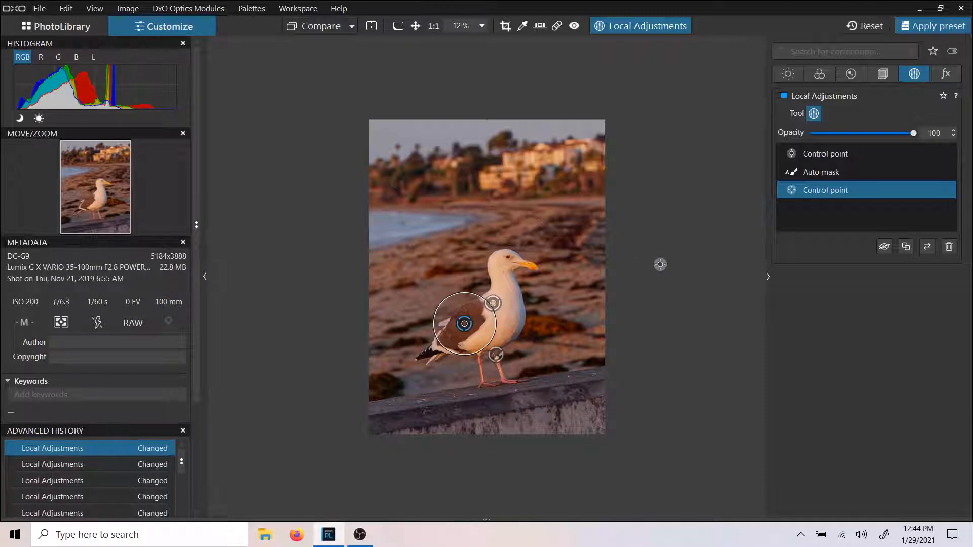
pyautogui.click(663, 28)
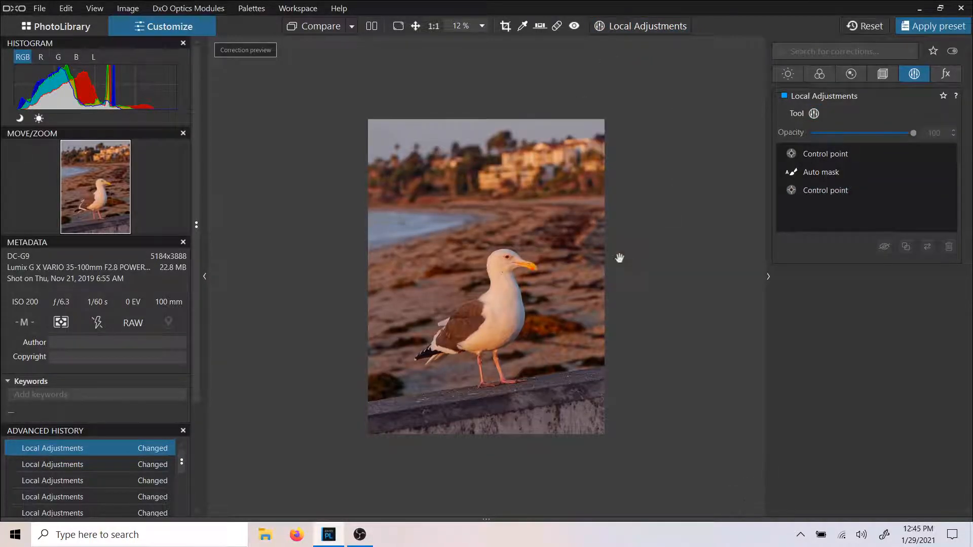
# Open Local Adjustments on the gull photo with a close view of the bird's eye
pyautogui.scroll(2, 620, 258)
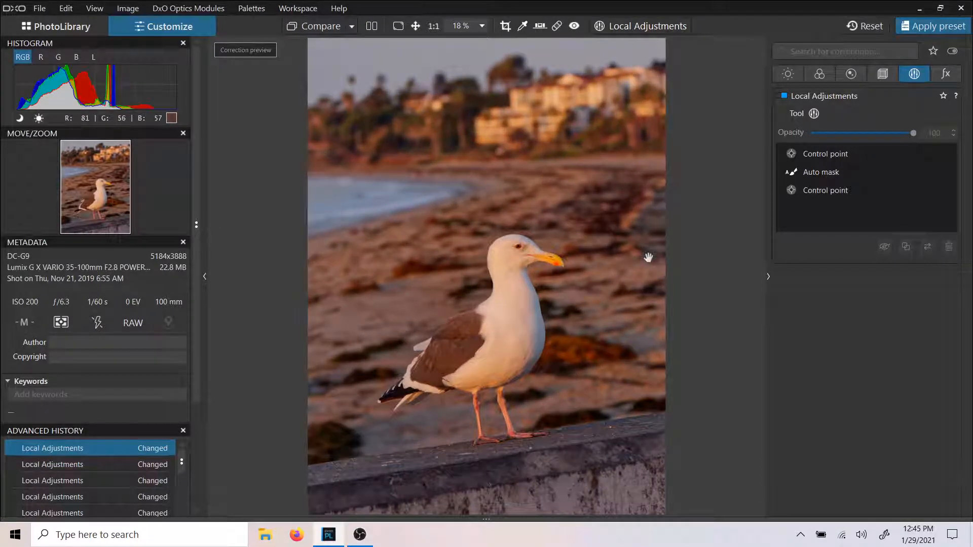
pyautogui.scroll(3, 512, 251)
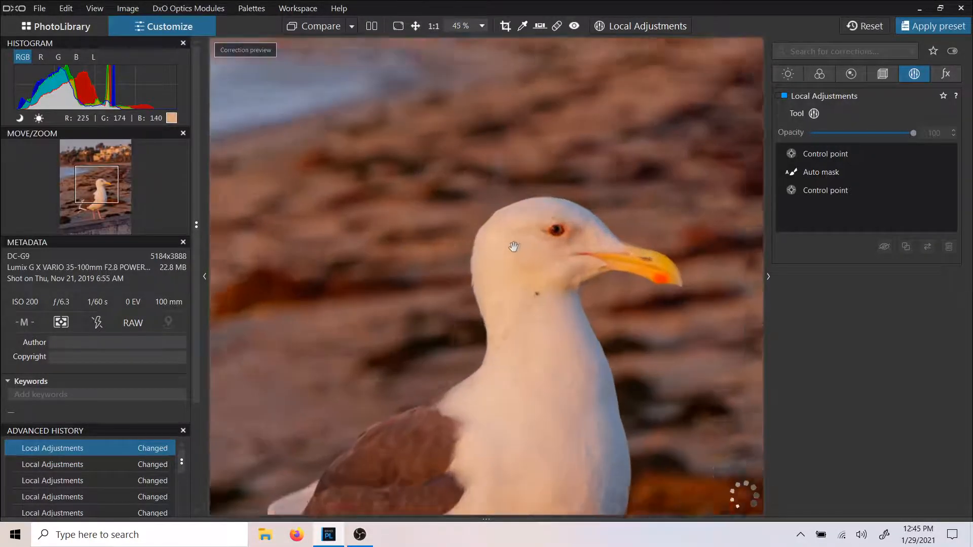
pyautogui.scroll(4, 570, 248)
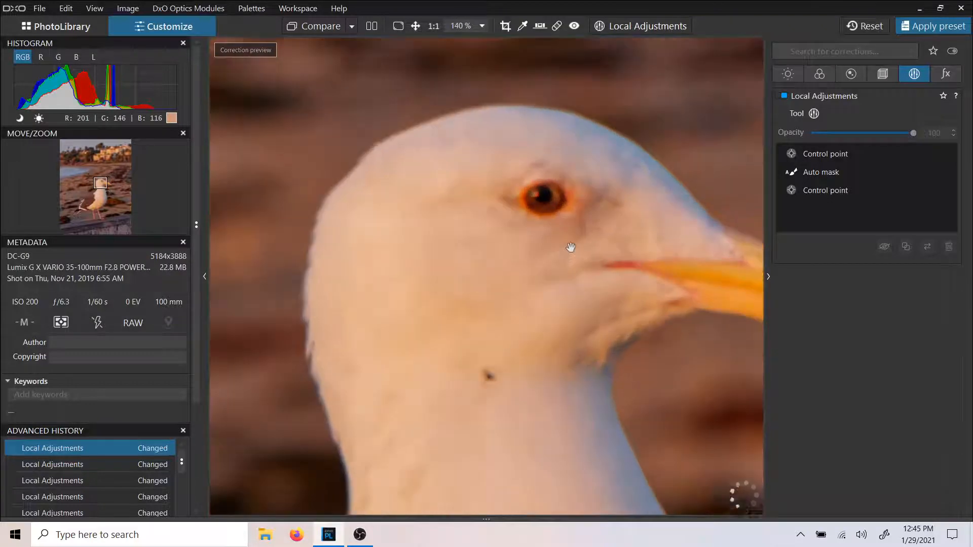
pyautogui.scroll(3, 553, 226)
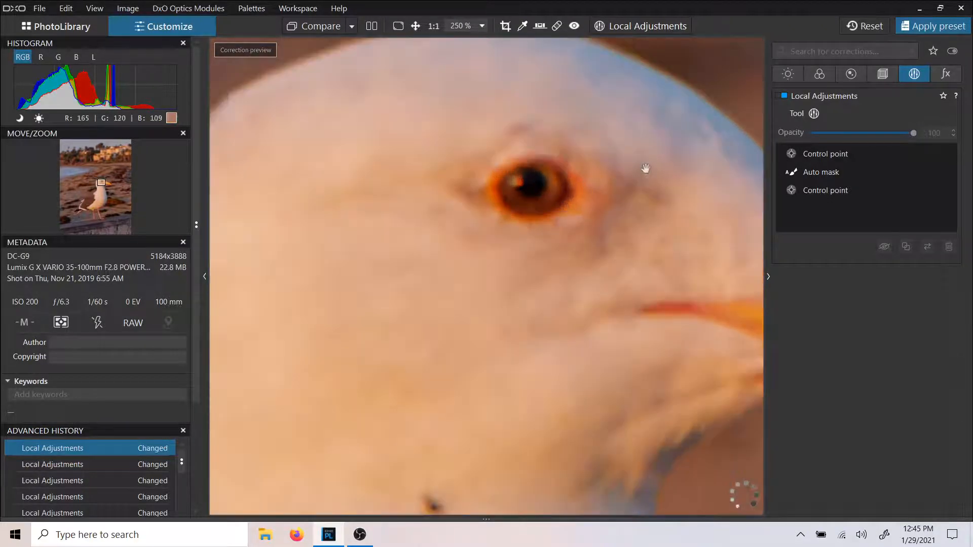
pyautogui.click(625, 26)
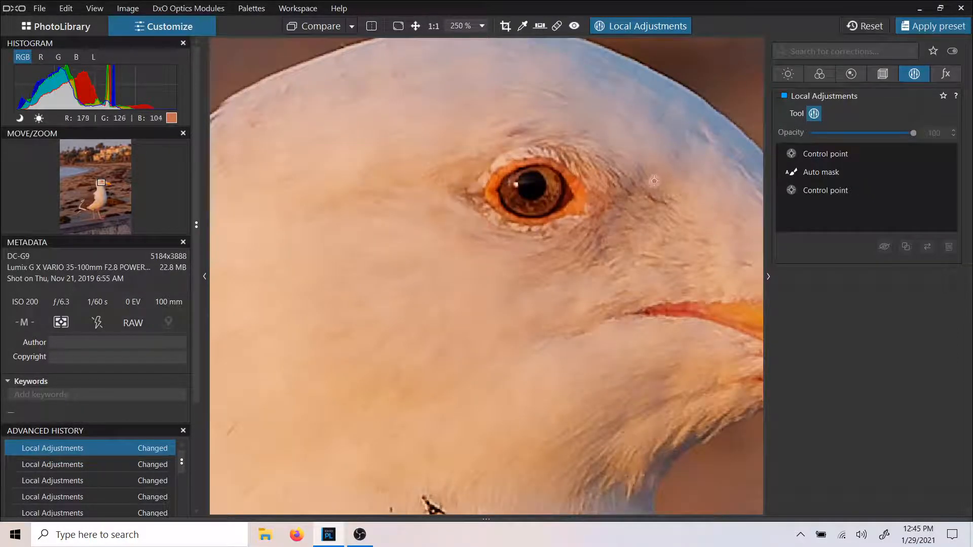
pyautogui.scroll(-3, 600, 197)
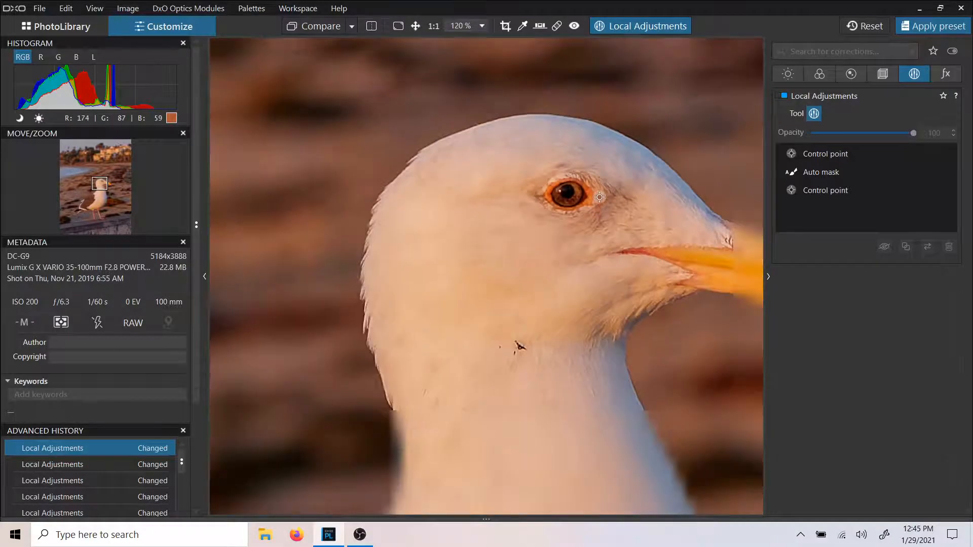
pyautogui.scroll(-3, 600, 197)
pyautogui.scroll(4, 602, 197)
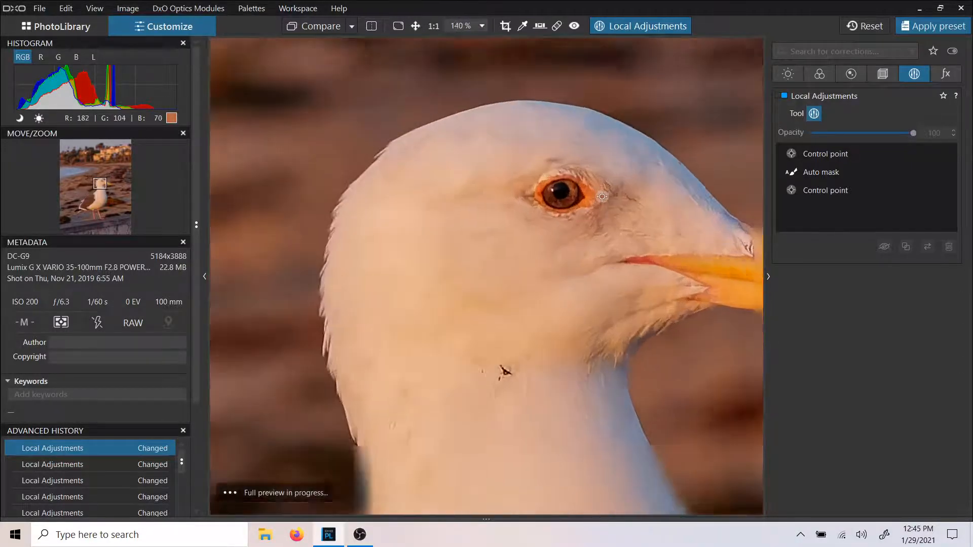
pyautogui.scroll(2, 603, 197)
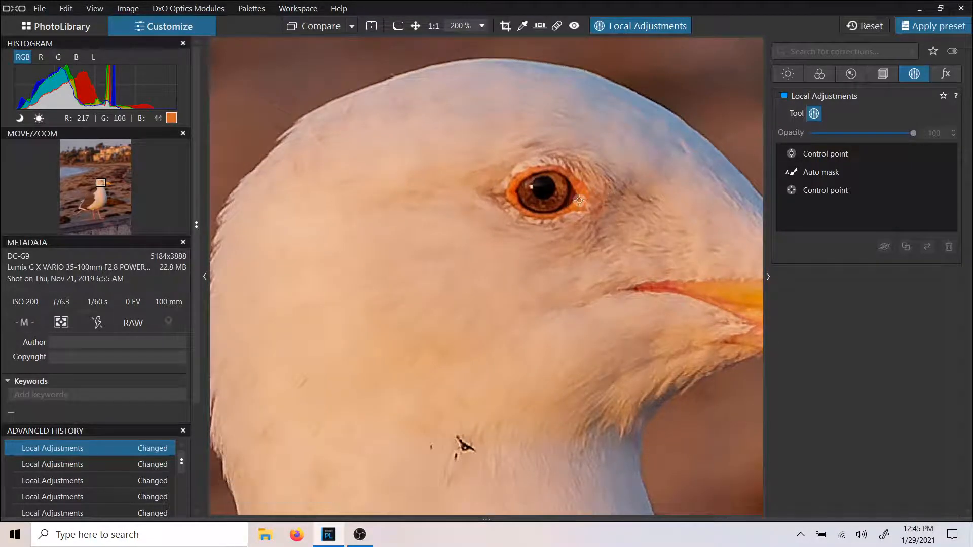
pyautogui.scroll(2, 602, 197)
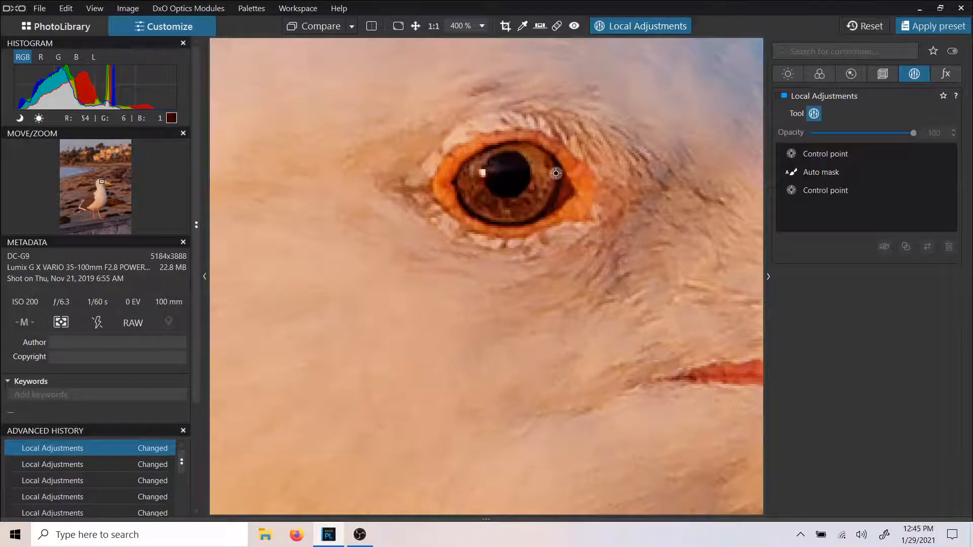
# Choose the Auto mask brush, reduce its size, and paint a mask over the orange ring around the gull's eye
pyautogui.rightClick(585, 188)
pyautogui.click(597, 226)
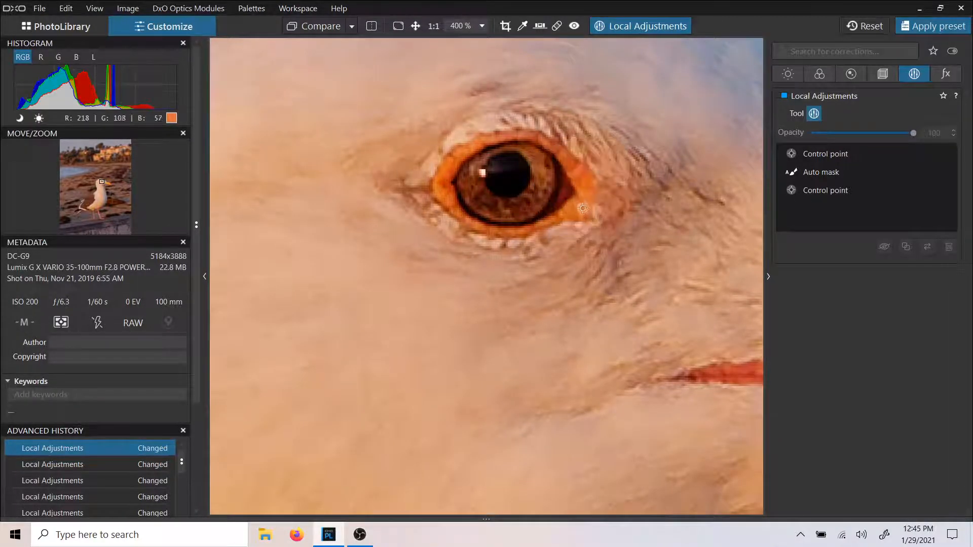
pyautogui.rightClick(580, 181)
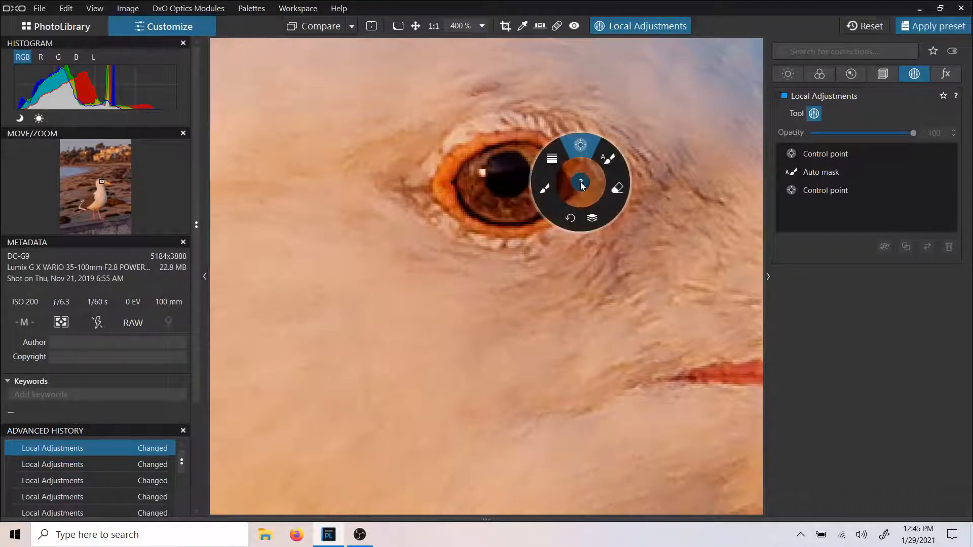
pyautogui.click(609, 161)
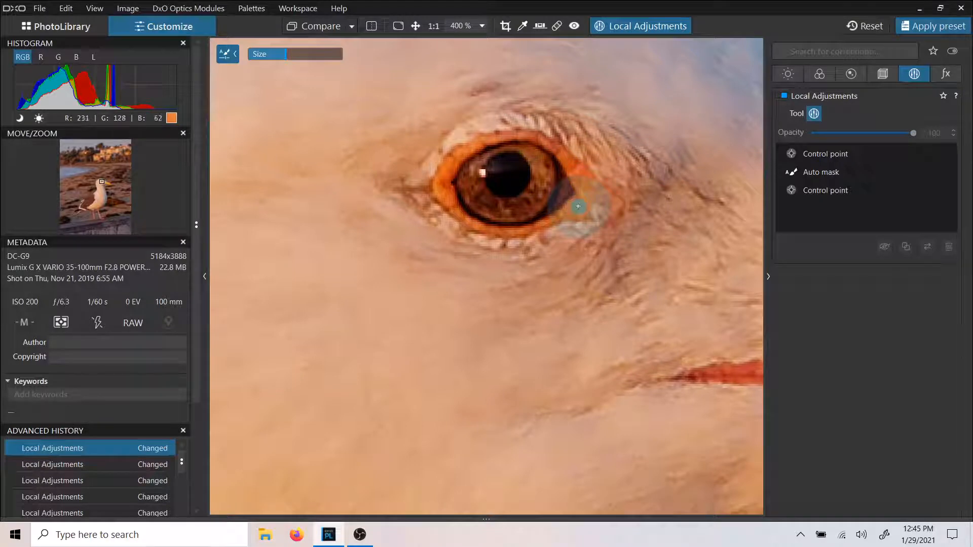
pyautogui.scroll(-1, 578, 206)
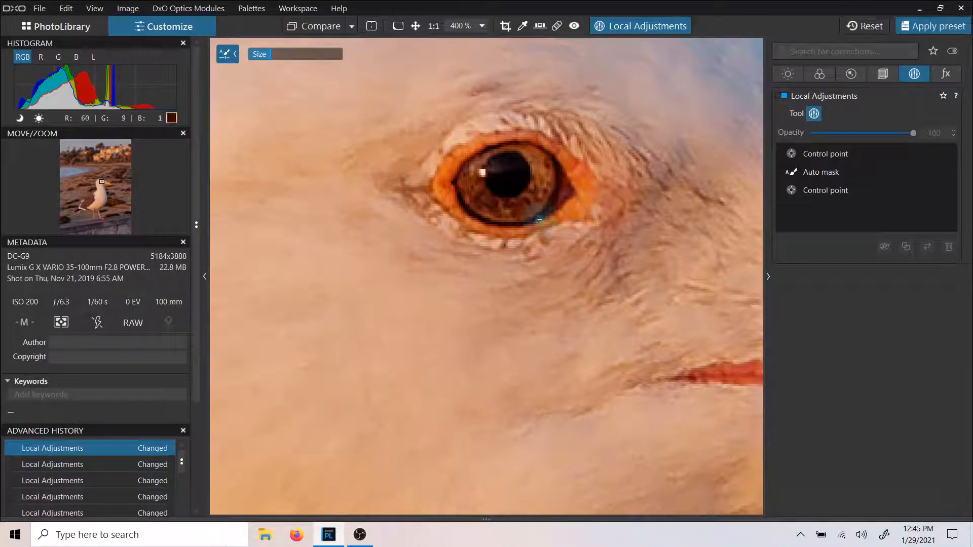
pyautogui.click(578, 204)
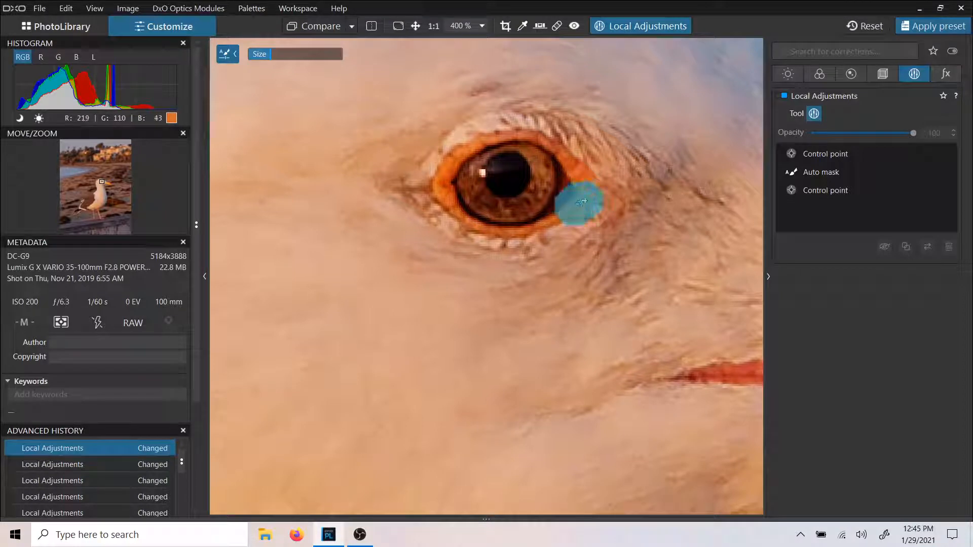
pyautogui.moveTo(582, 187)
pyautogui.mouseDown()
pyautogui.moveTo(528, 134)
pyautogui.moveTo(480, 137)
pyautogui.moveTo(447, 160)
pyautogui.moveTo(441, 188)
pyautogui.moveTo(448, 163)
pyautogui.moveTo(443, 192)
pyautogui.moveTo(459, 216)
pyautogui.moveTo(512, 234)
pyautogui.moveTo(559, 220)
pyautogui.mouseUp()
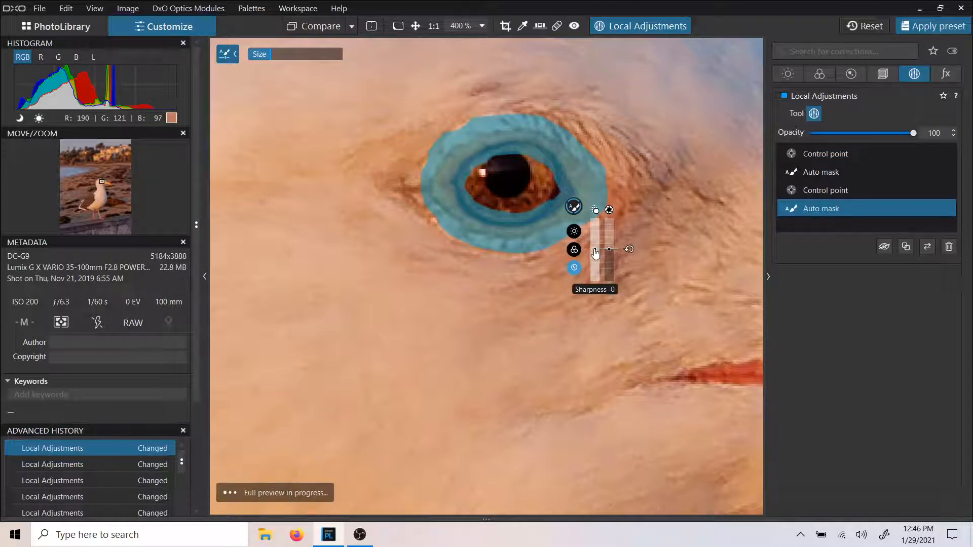
# Lower the eye mask's Exposure slightly, then leave Local Adjustments
pyautogui.moveTo(574, 232)
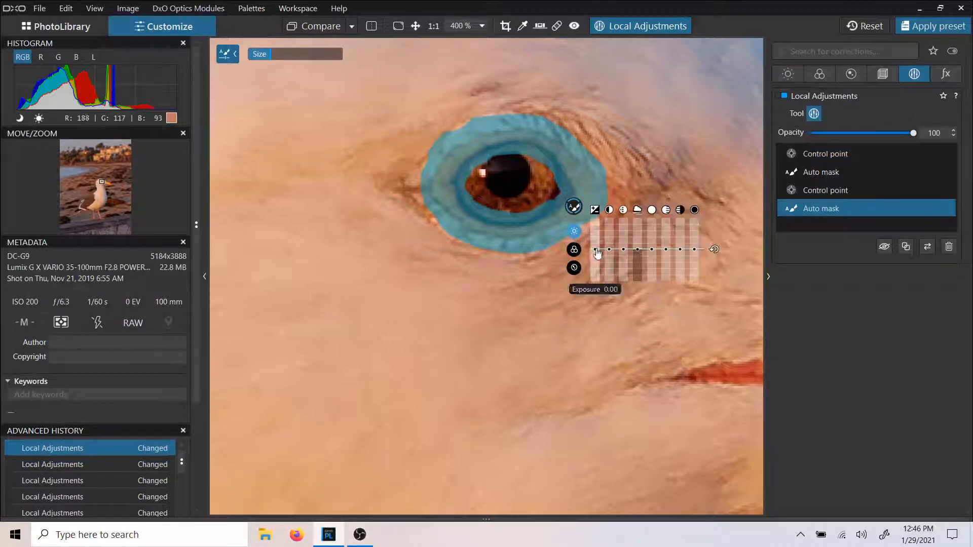
pyautogui.moveTo(595, 249); pyautogui.dragTo(597, 258)
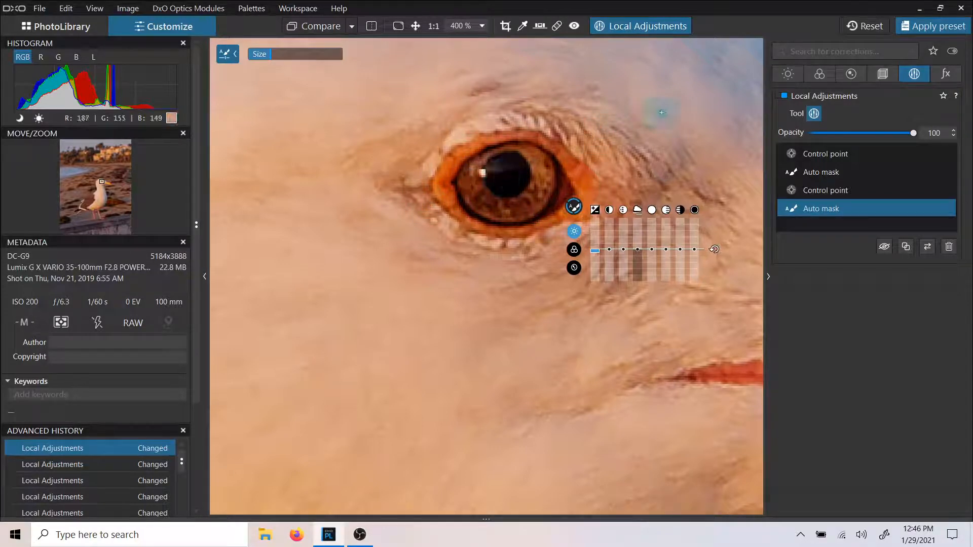
pyautogui.scroll(-10, 624, 137)
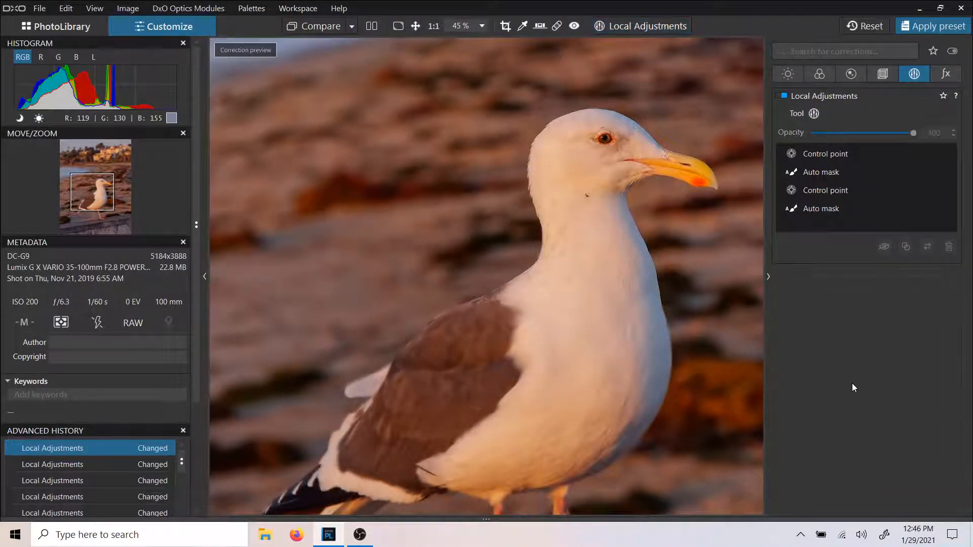
# Examine the eye correction in both wide and close-up views of the gull
pyautogui.scroll(-1, 730, 327)
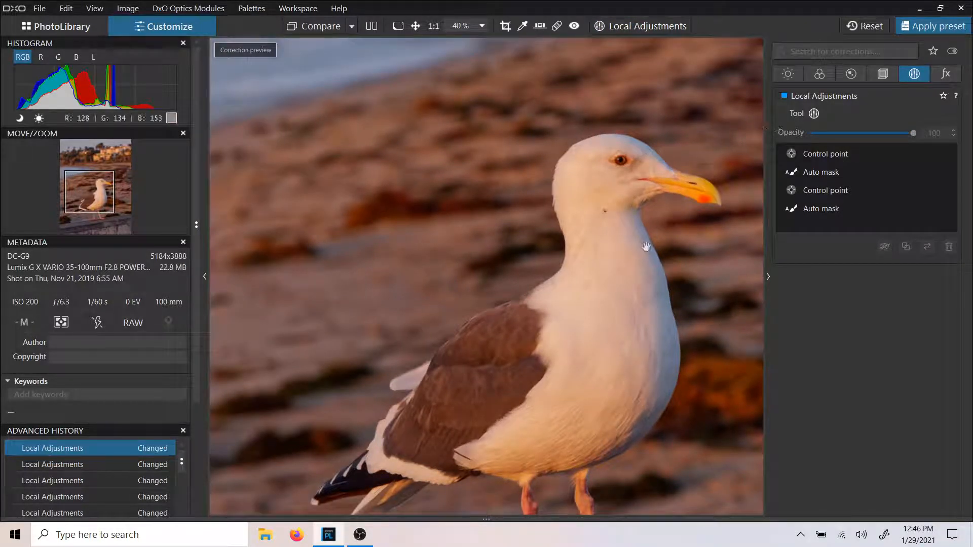
pyautogui.scroll(-3, 669, 278)
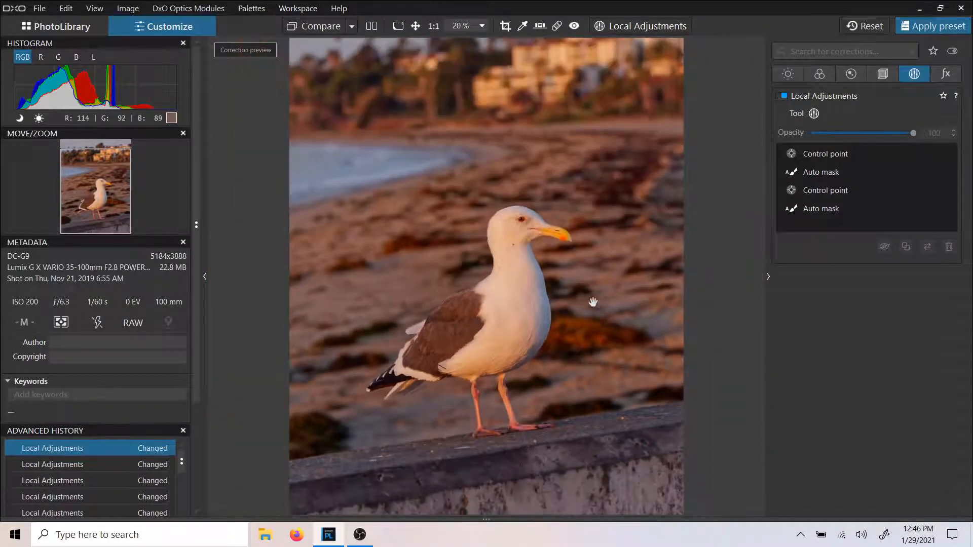
pyautogui.scroll(4, 564, 286)
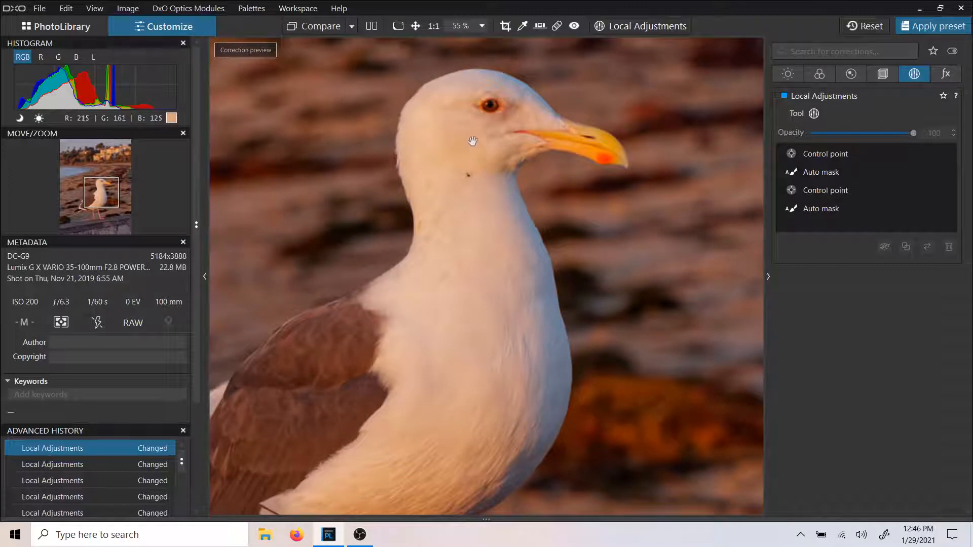
pyautogui.scroll(-4, 472, 141)
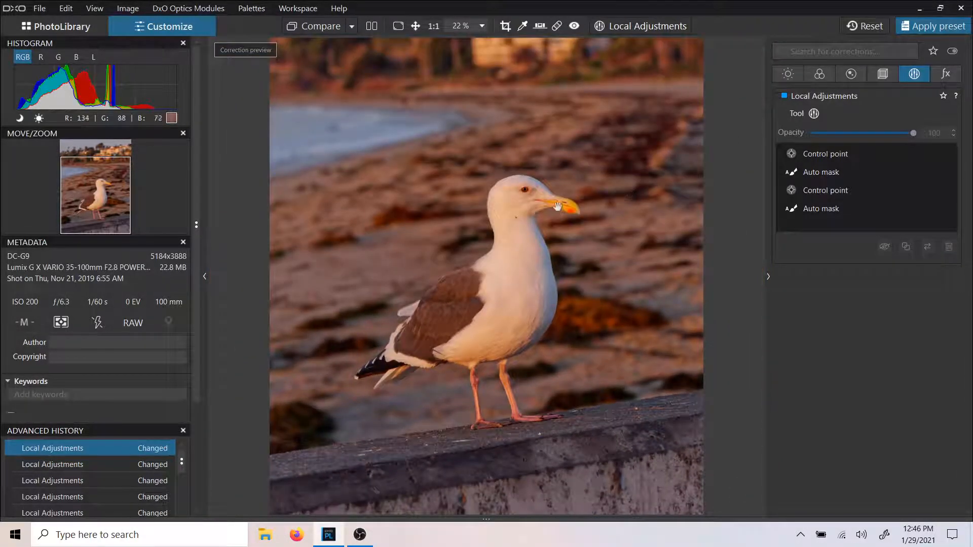
pyautogui.scroll(4, 522, 210)
pyautogui.scroll(2, 522, 209)
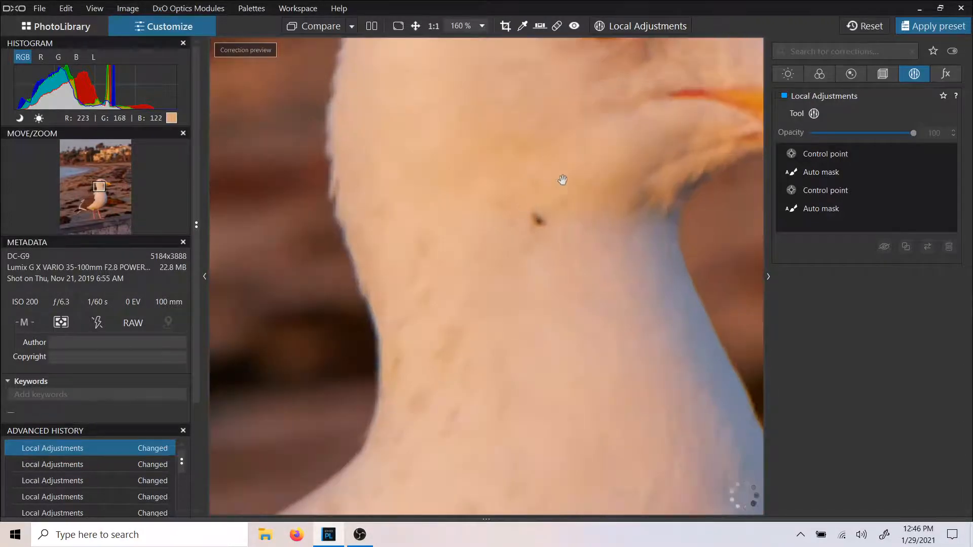
pyautogui.moveTo(601, 174); pyautogui.dragTo(480, 388)
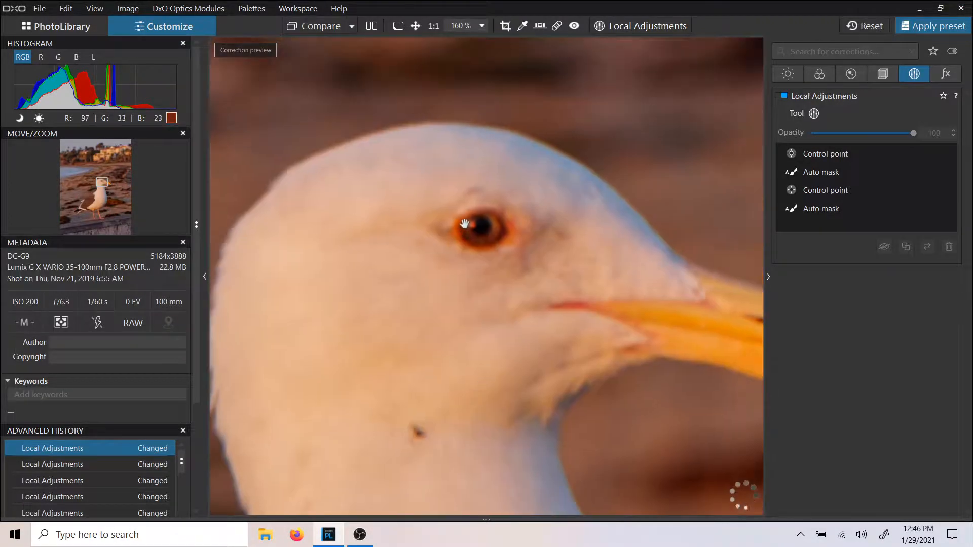
pyautogui.scroll(2, 464, 225)
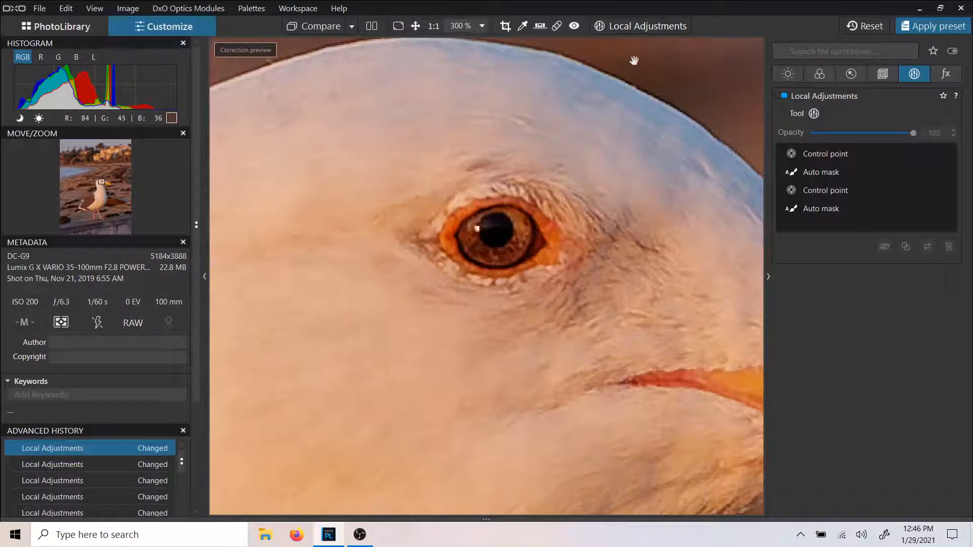
# Reopen Local Adjustments and select the existing Auto mask around the gull's eye
pyautogui.click(603, 26)
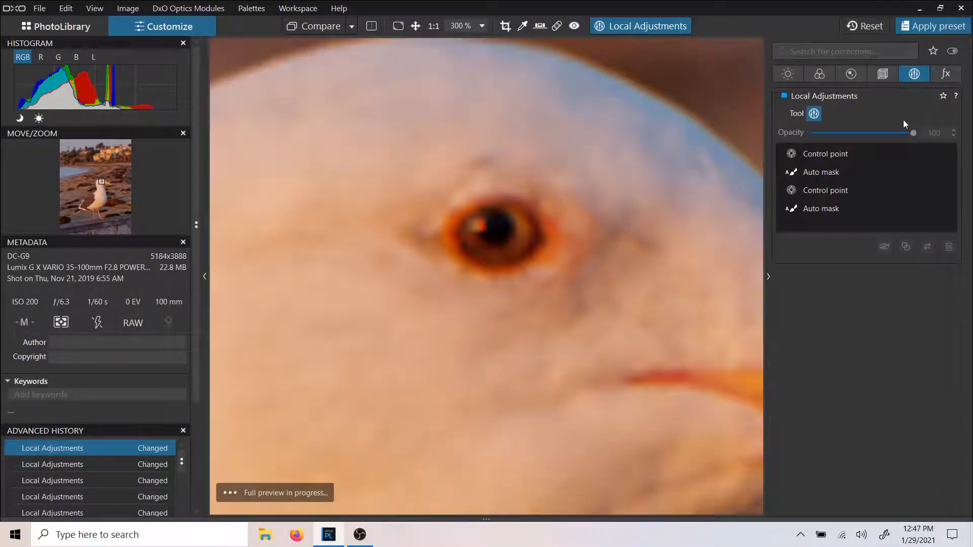
pyautogui.click(832, 210)
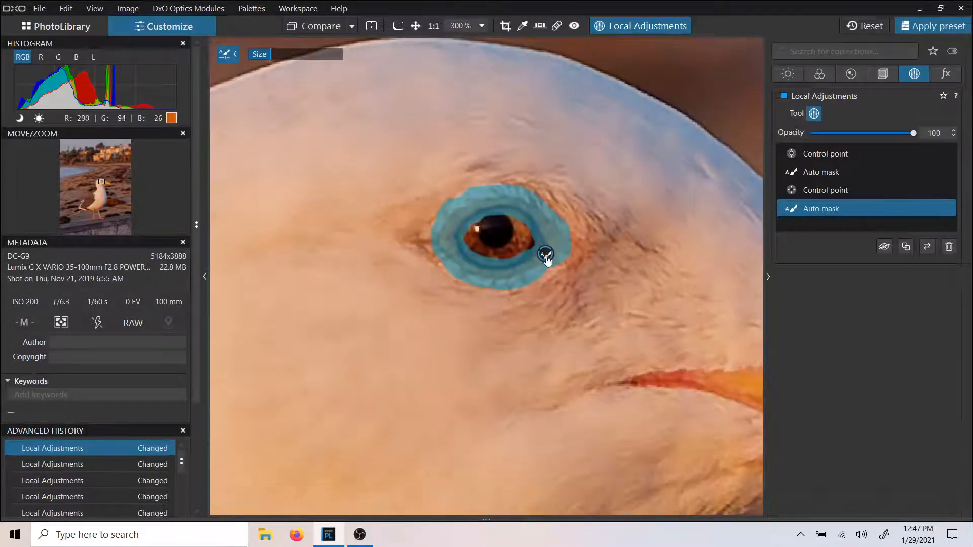
pyautogui.click(546, 255)
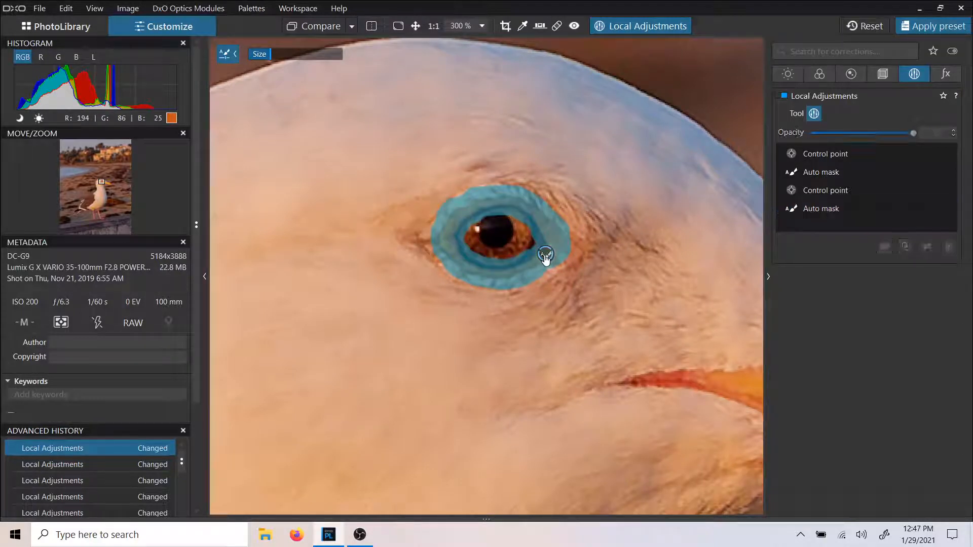
pyautogui.click(545, 256)
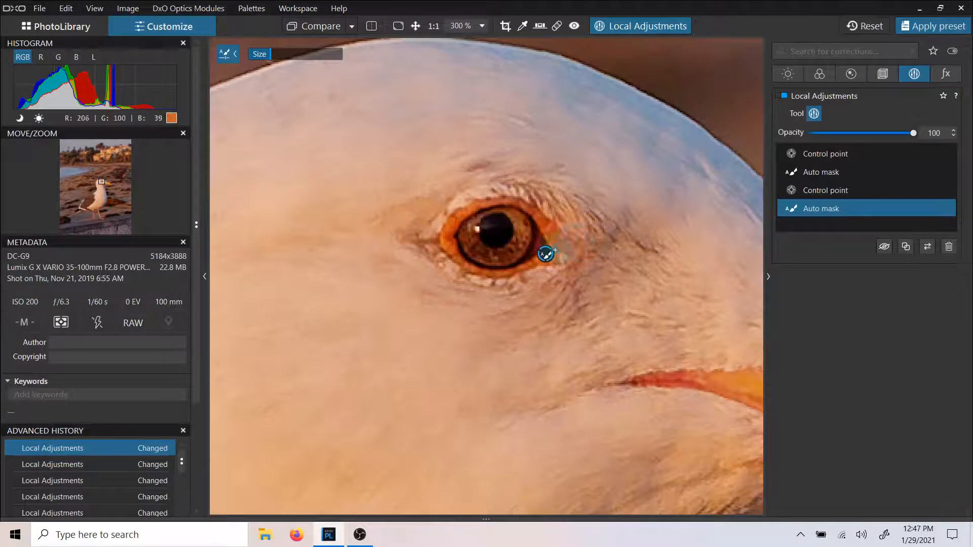
pyautogui.rightClick(548, 254)
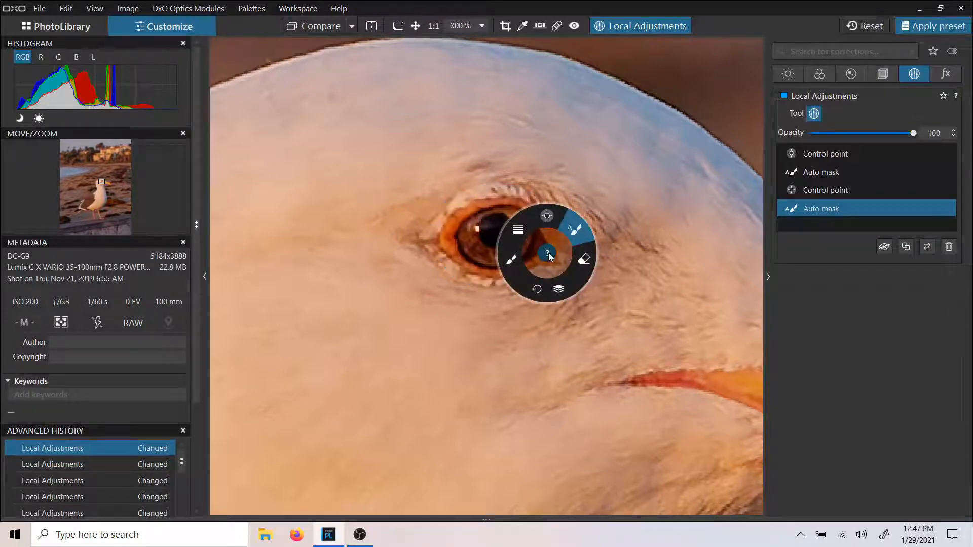
pyautogui.click(842, 302)
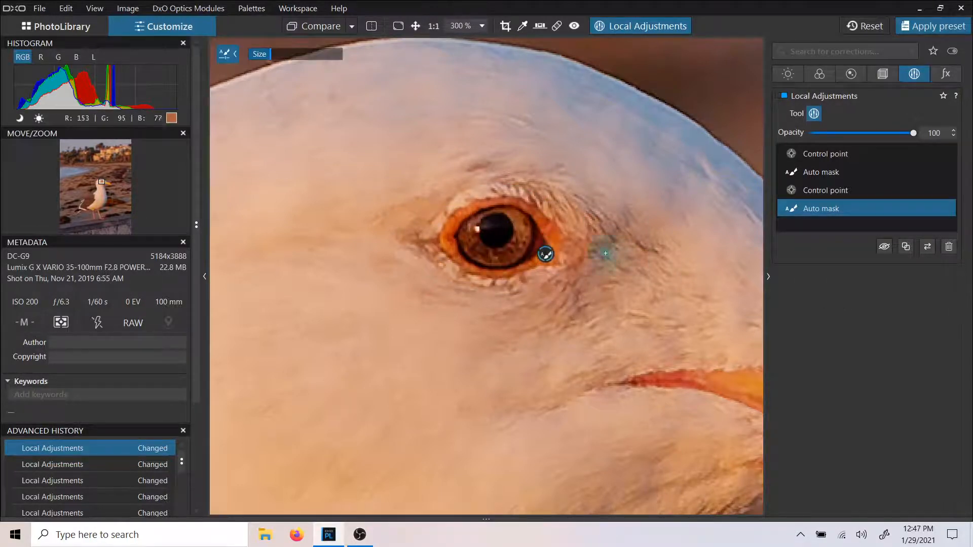
pyautogui.click(545, 257)
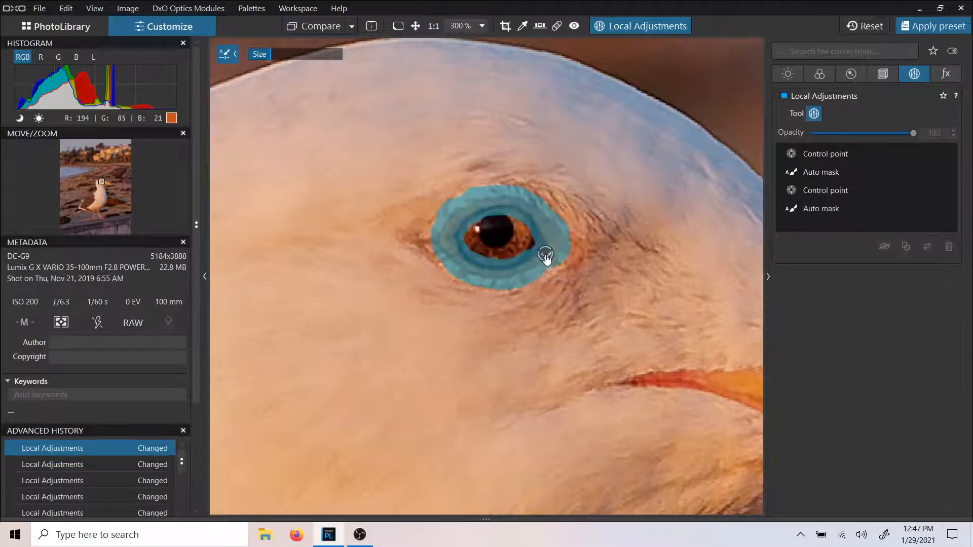
pyautogui.click(546, 258)
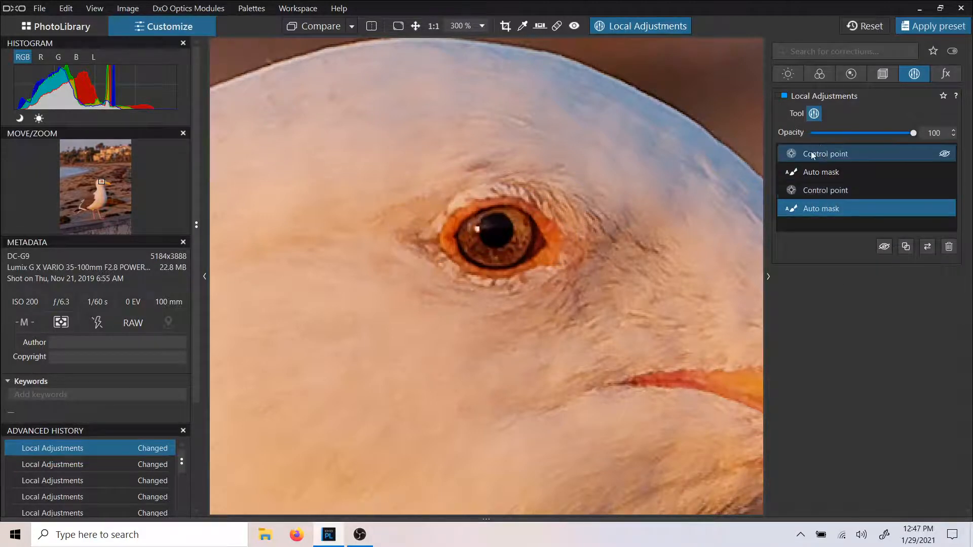
# Reselect the Auto mask around the gull's eye to bring up its correction controls
pyautogui.scroll(-3, 650, 268)
pyautogui.moveTo(590, 265)
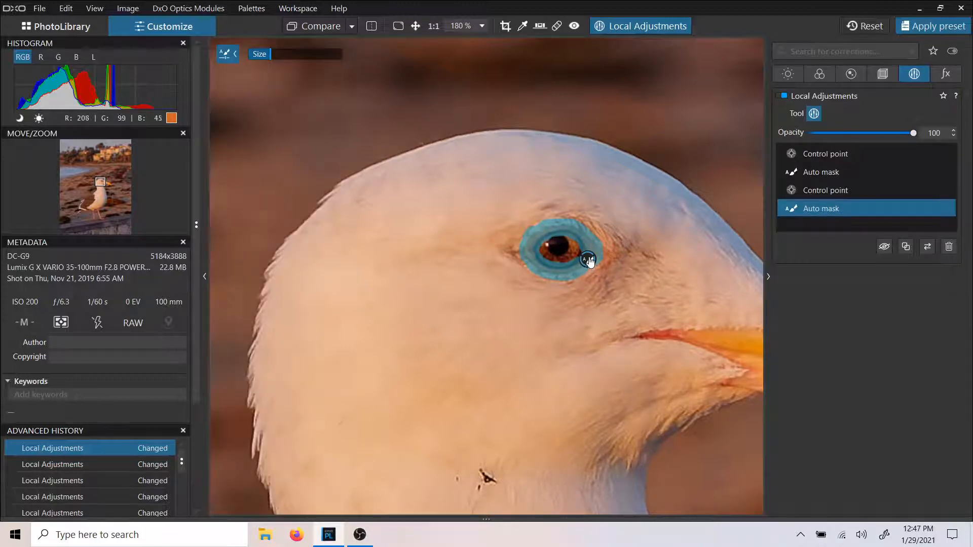
pyautogui.rightClick(589, 263)
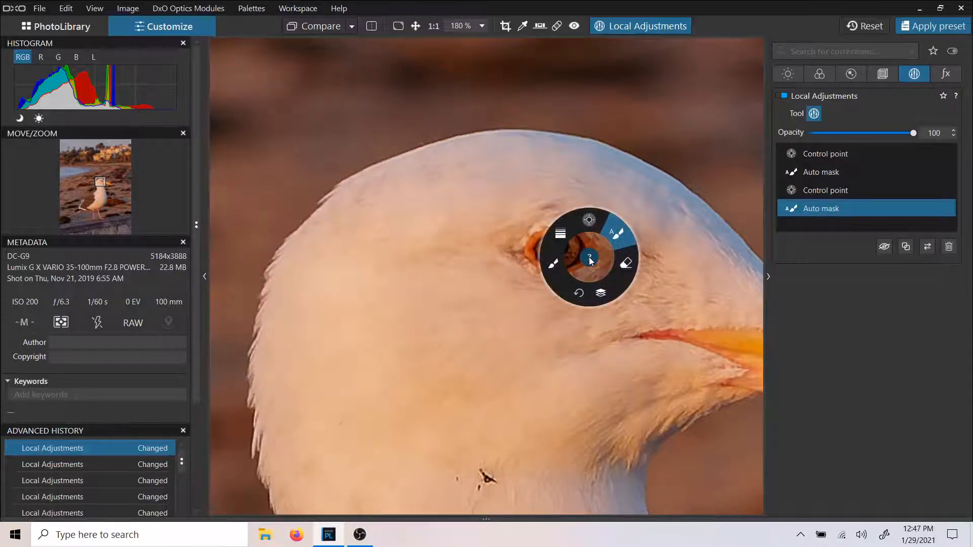
pyautogui.click(811, 189)
pyautogui.scroll(-5, 677, 259)
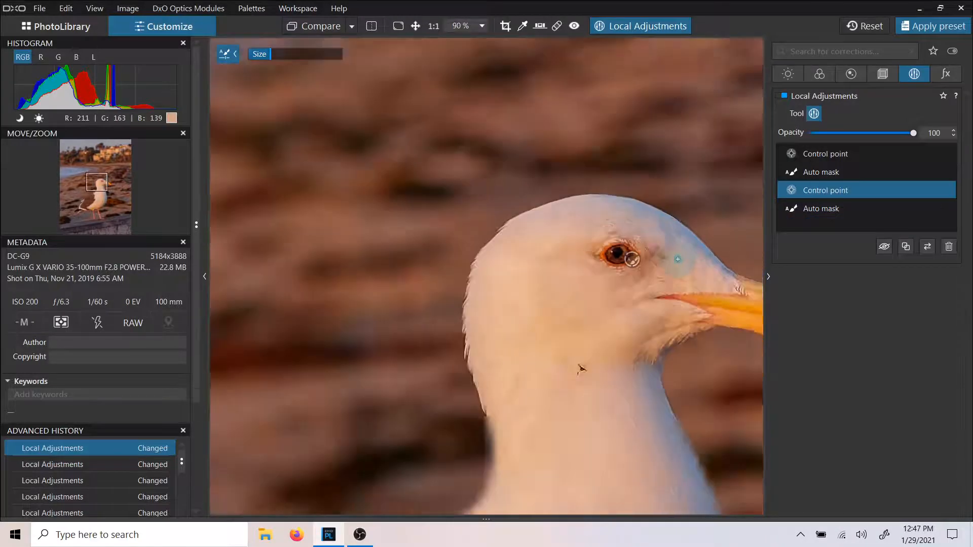
pyautogui.click(653, 261)
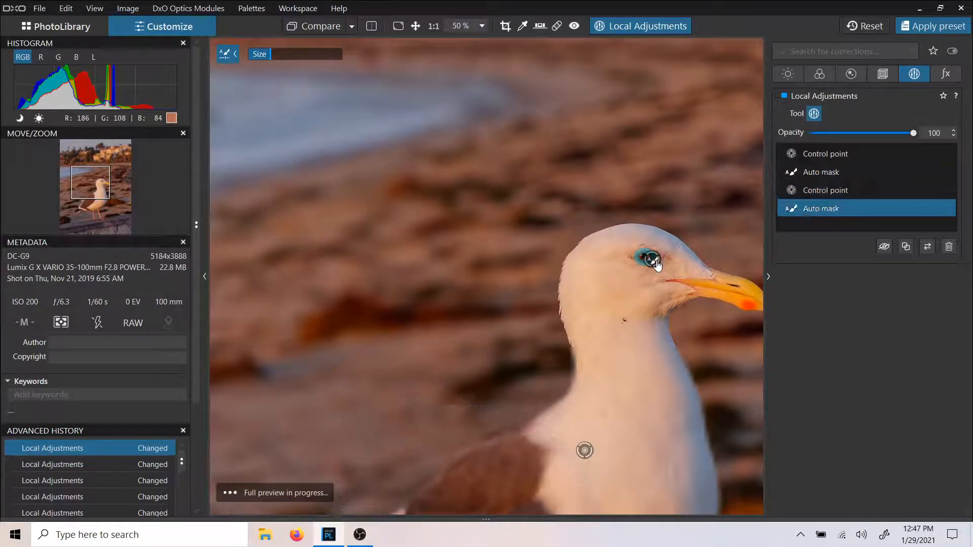
pyautogui.click(655, 261)
pyautogui.click(654, 261)
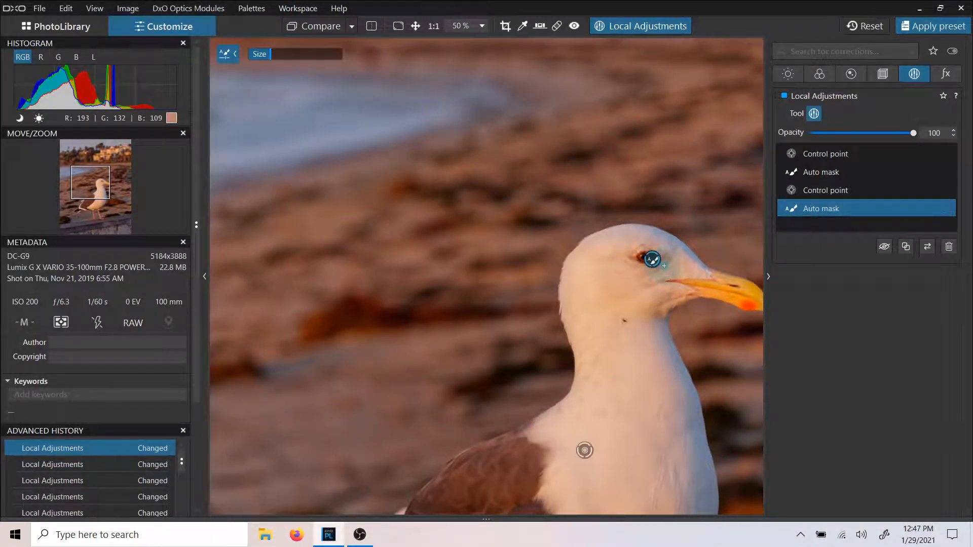
# Reset the Exposure correction of the gull's eye mask
pyautogui.moveTo(658, 267)
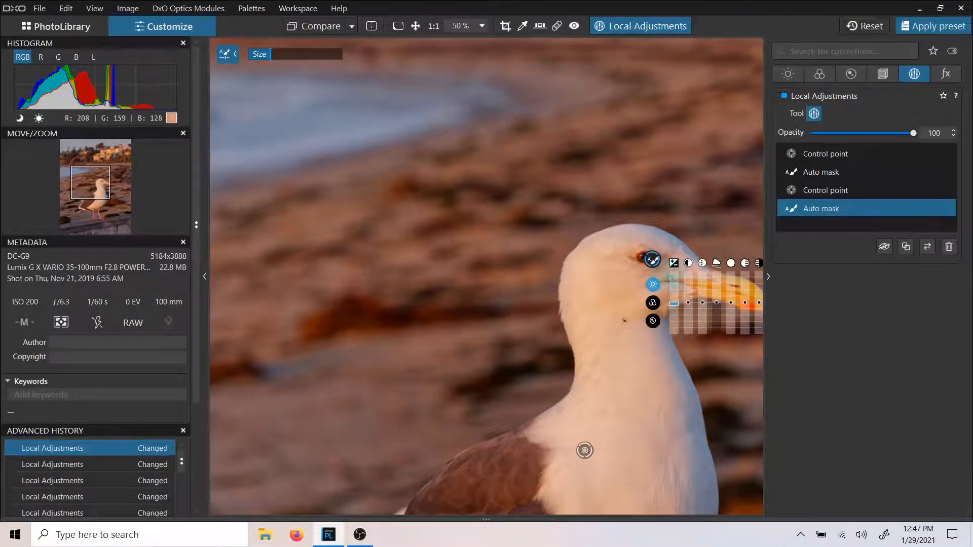
pyautogui.moveTo(675, 307)
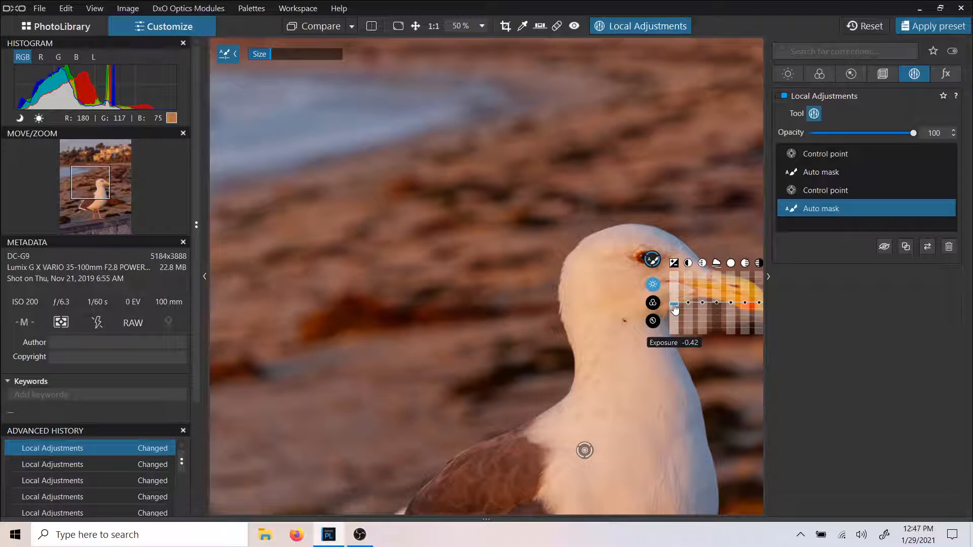
pyautogui.scroll(4, 659, 266)
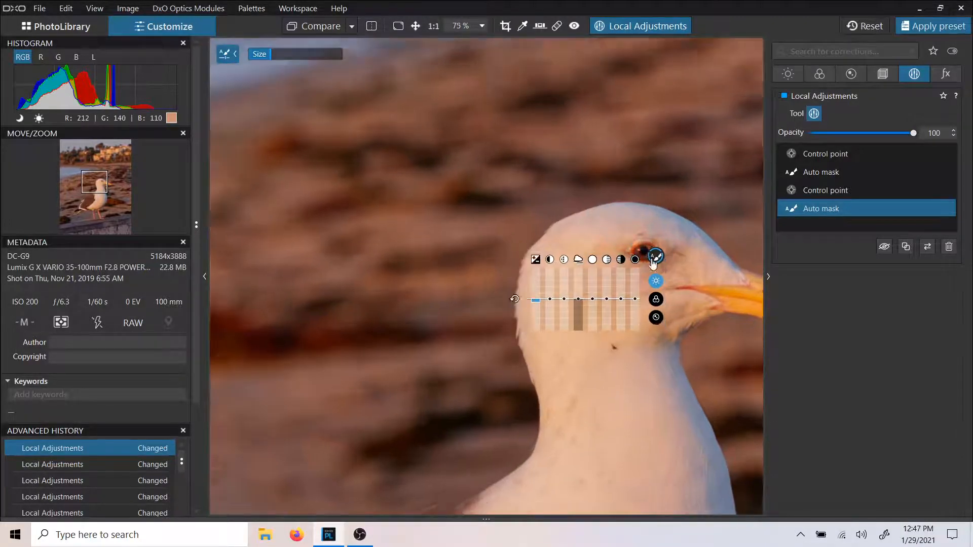
pyautogui.scroll(4, 661, 265)
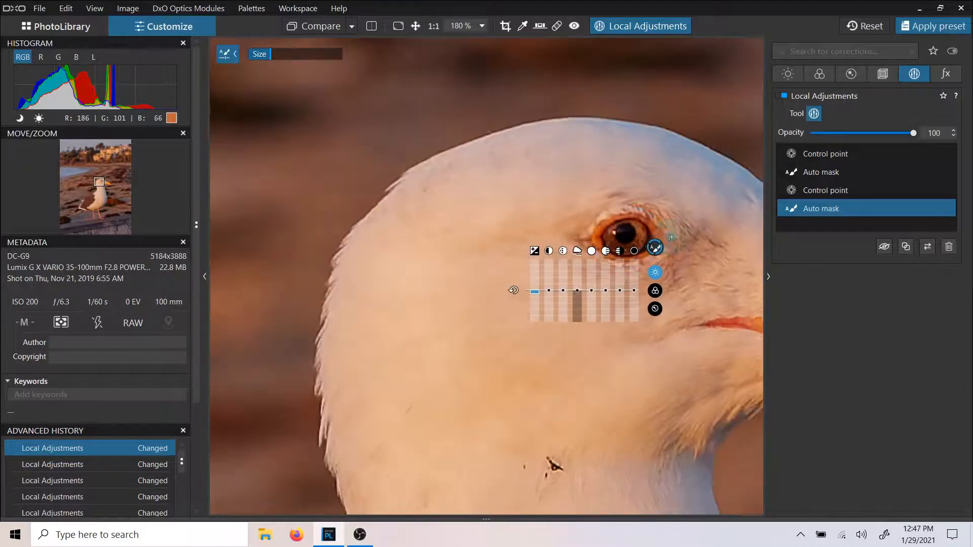
pyautogui.click(535, 293)
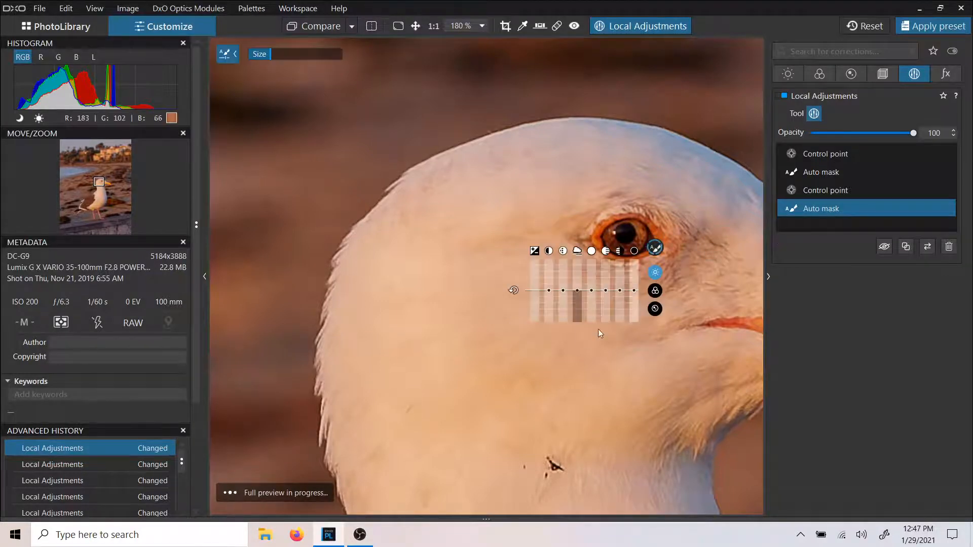
# Delete the Auto mask around the gull's eye and check which areas the remaining local adjustments cover
pyautogui.scroll(-4, 641, 238)
pyautogui.scroll(-3, 639, 241)
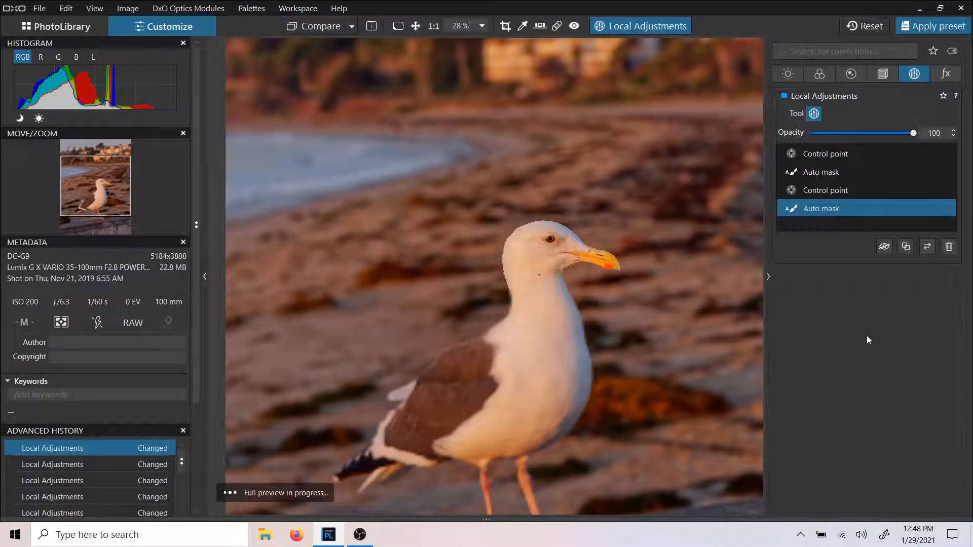
pyautogui.moveTo(552, 244)
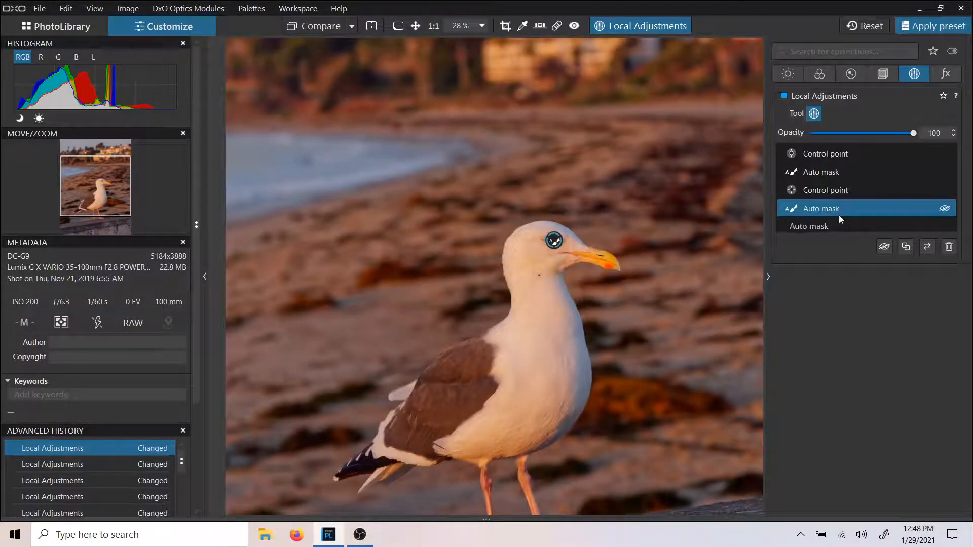
pyautogui.moveTo(821, 210)
pyautogui.click(949, 247)
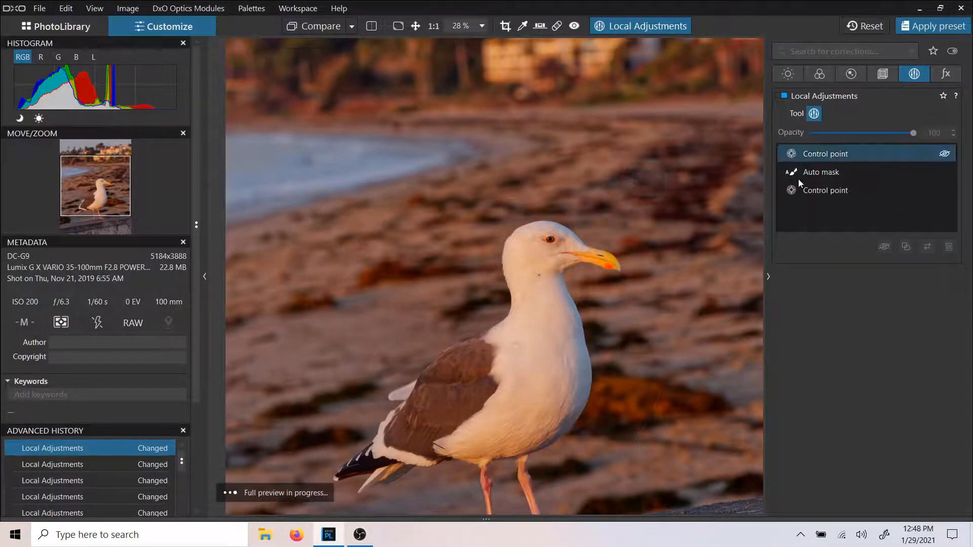
pyautogui.click(804, 154)
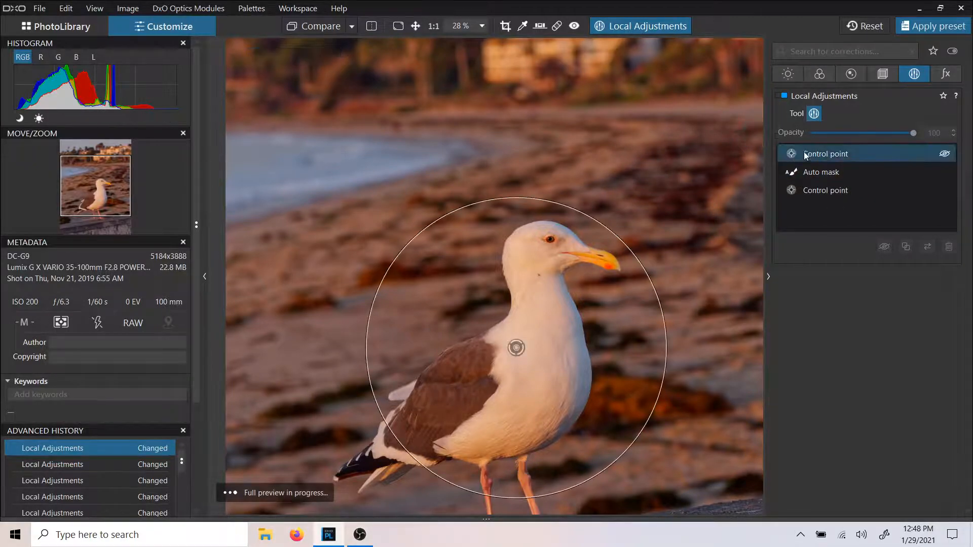
pyautogui.click(803, 166)
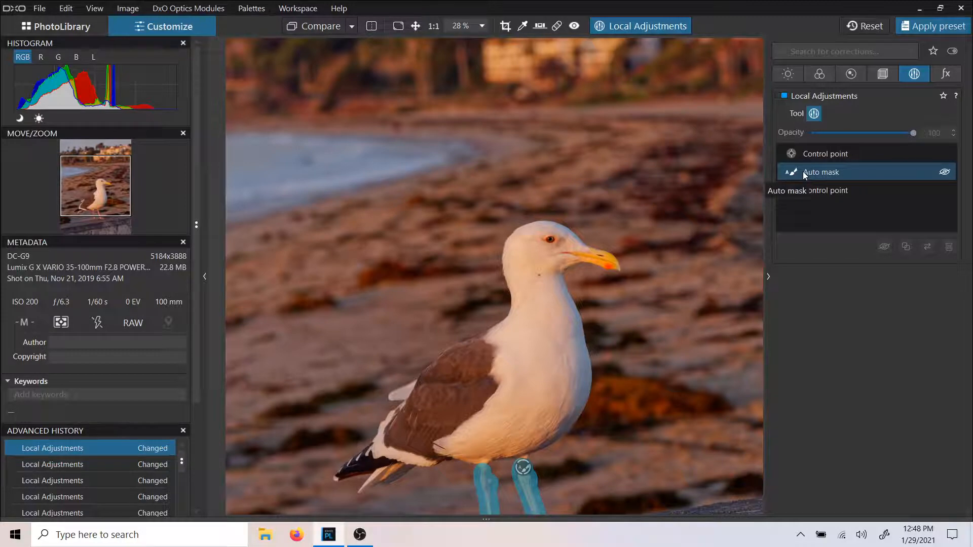
pyautogui.click(807, 184)
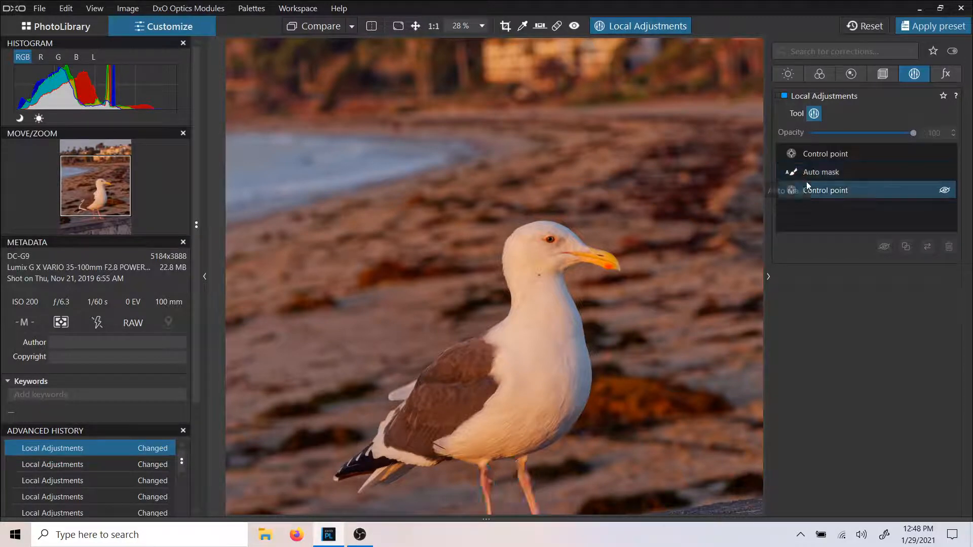
pyautogui.click(813, 173)
pyautogui.click(809, 187)
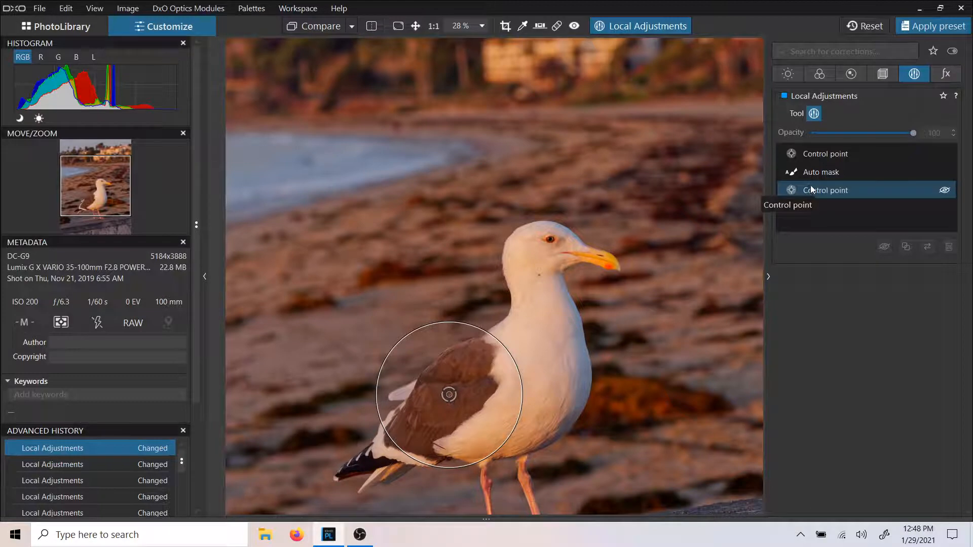
# Choose the Control point tool and place a new control point on the gull's beak
pyautogui.scroll(2, 566, 304)
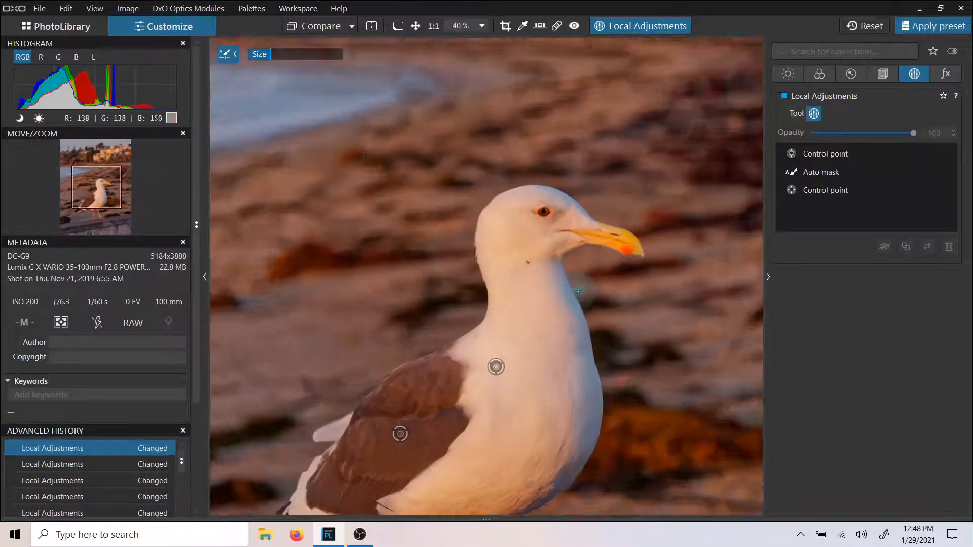
pyautogui.scroll(2, 578, 291)
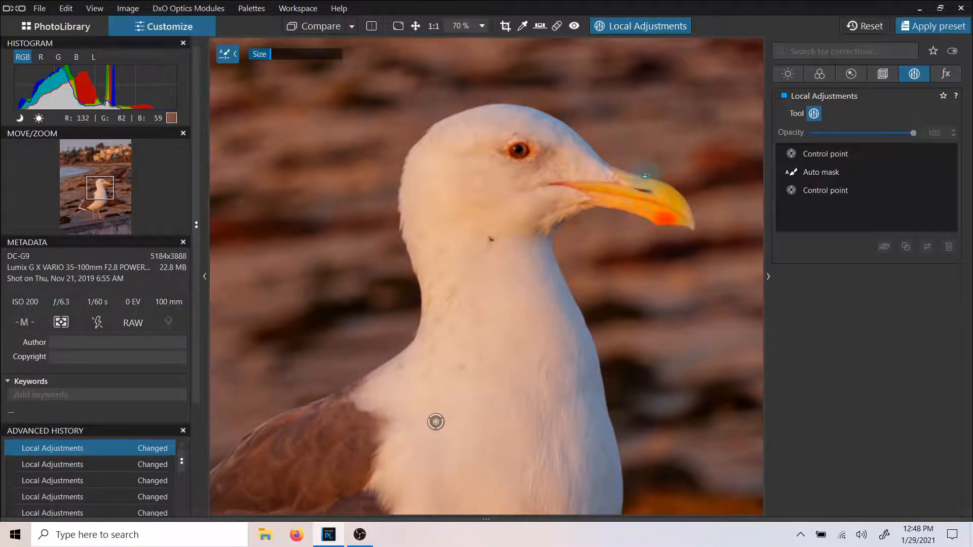
pyautogui.rightClick(660, 194)
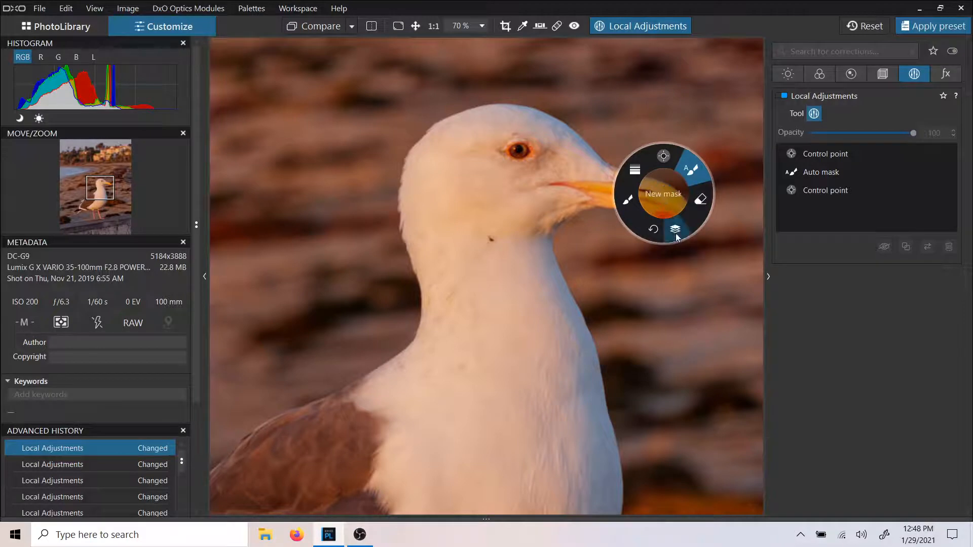
pyautogui.rightClick(651, 199)
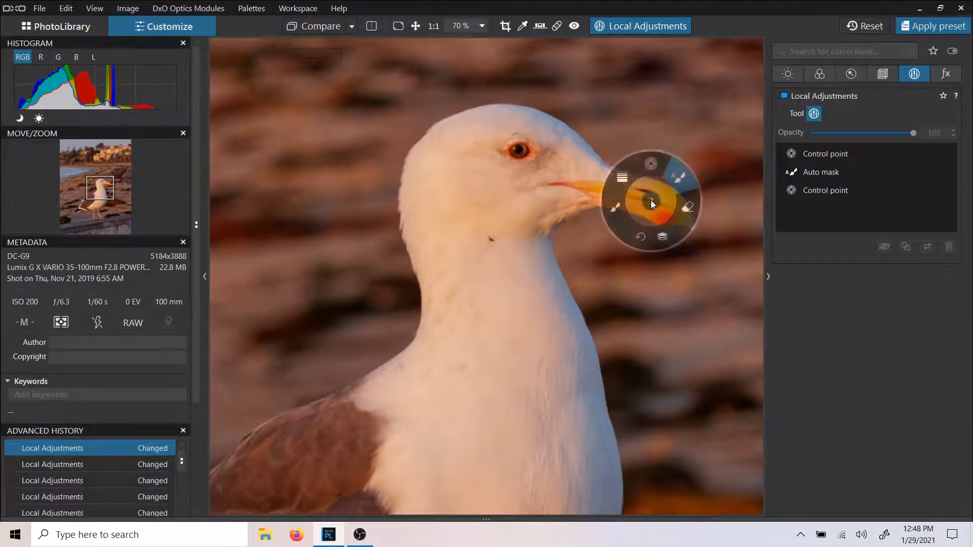
pyautogui.click(651, 165)
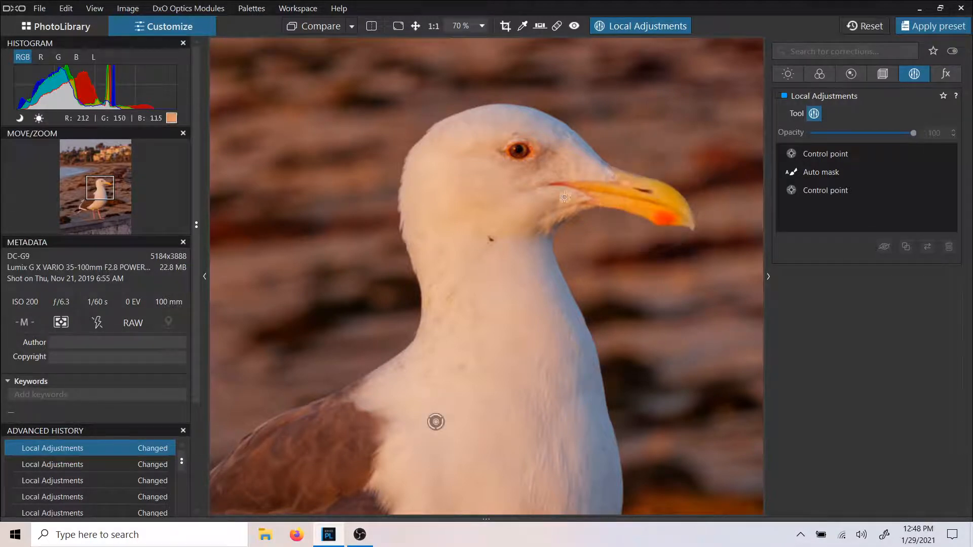
pyautogui.click(660, 198)
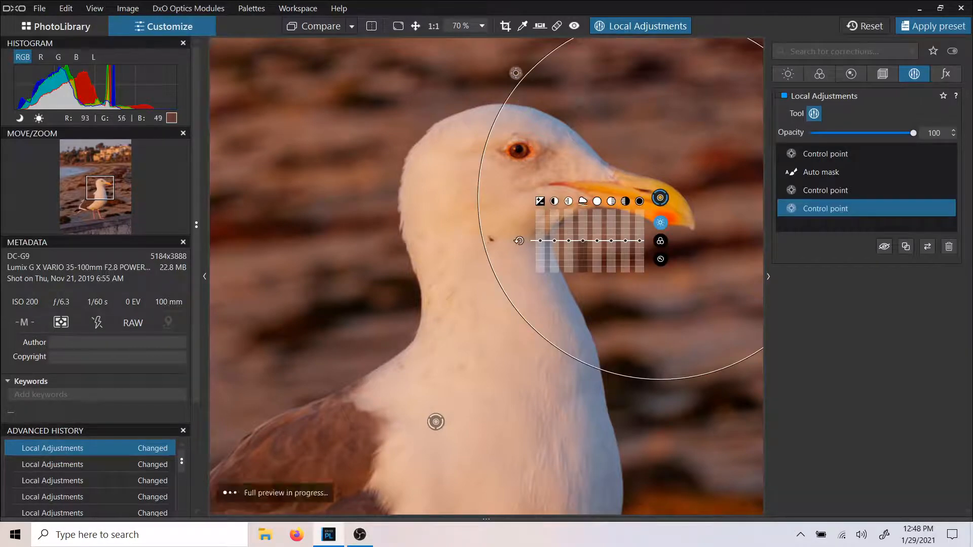
# Shrink the beak control point's circle to surround just the beak and lower its Exposure slightly
pyautogui.moveTo(528, 64); pyautogui.dragTo(587, 145)
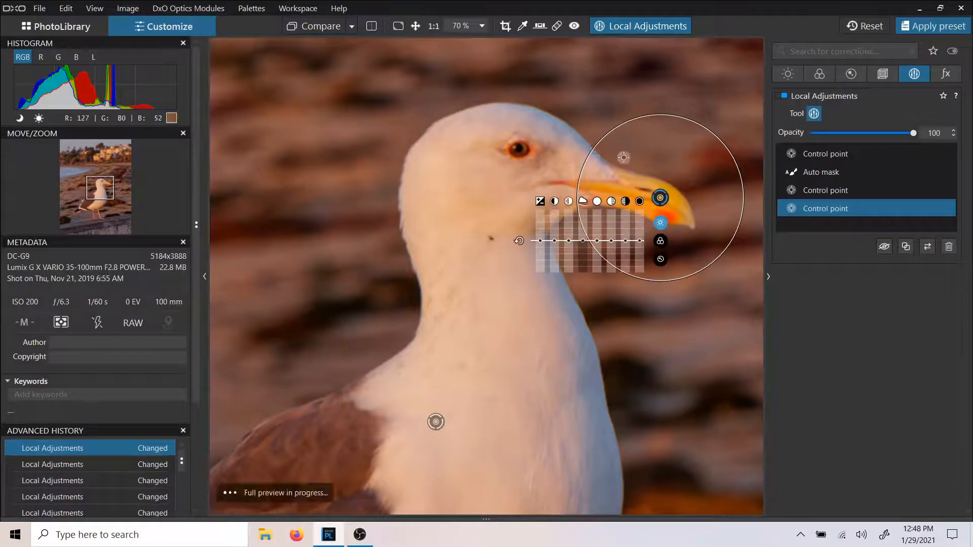
pyautogui.moveTo(542, 245); pyautogui.dragTo(541, 250)
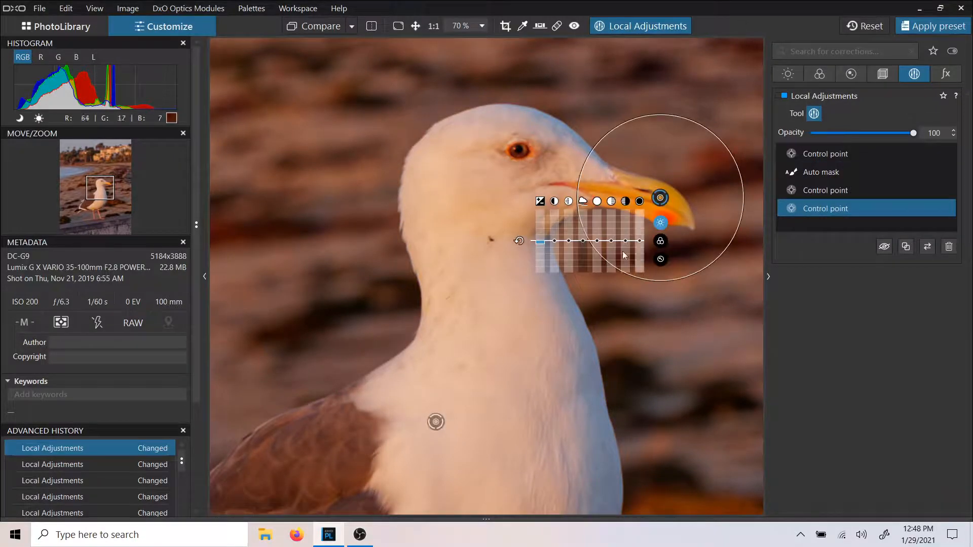
pyautogui.moveTo(543, 254); pyautogui.dragTo(540, 249)
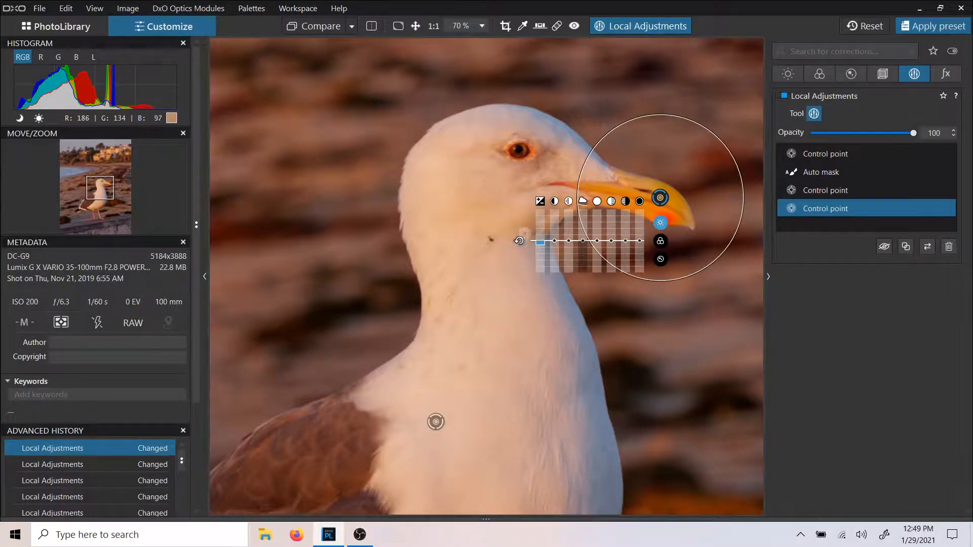
# Raise the beak control point's Sharpness slightly and leave Local Adjustments to view the whole photo
pyautogui.click(660, 260)
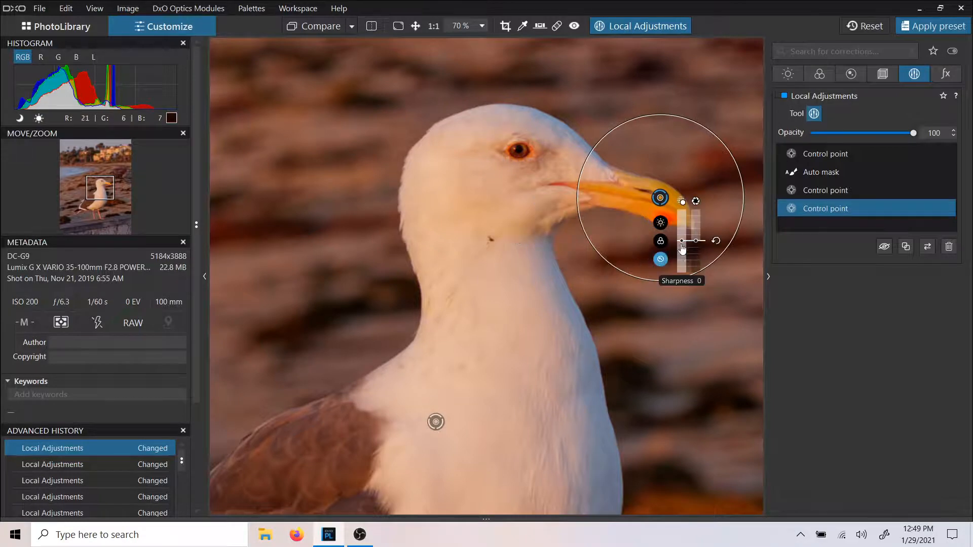
pyautogui.moveTo(681, 242); pyautogui.dragTo(681, 242)
pyautogui.moveTo(679, 240); pyautogui.dragTo(683, 241)
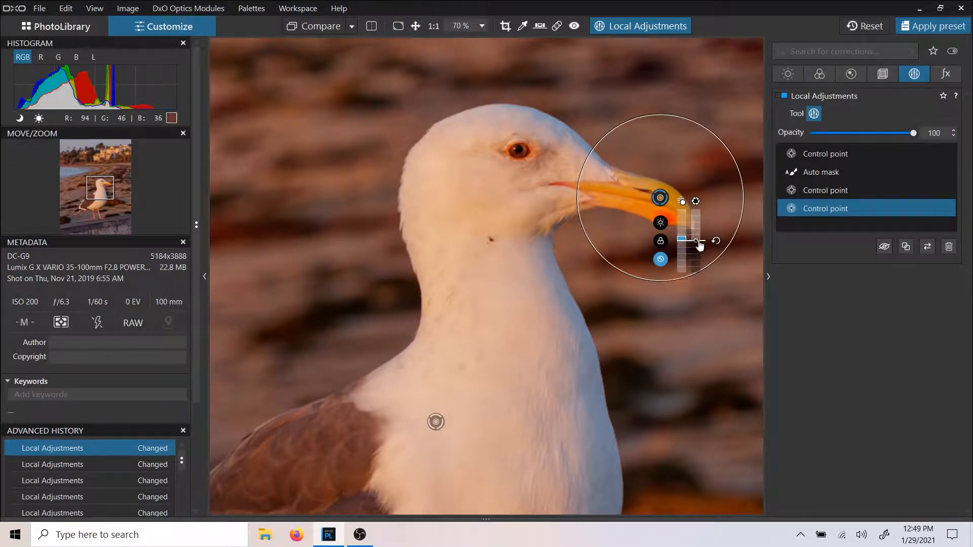
pyautogui.click(632, 20)
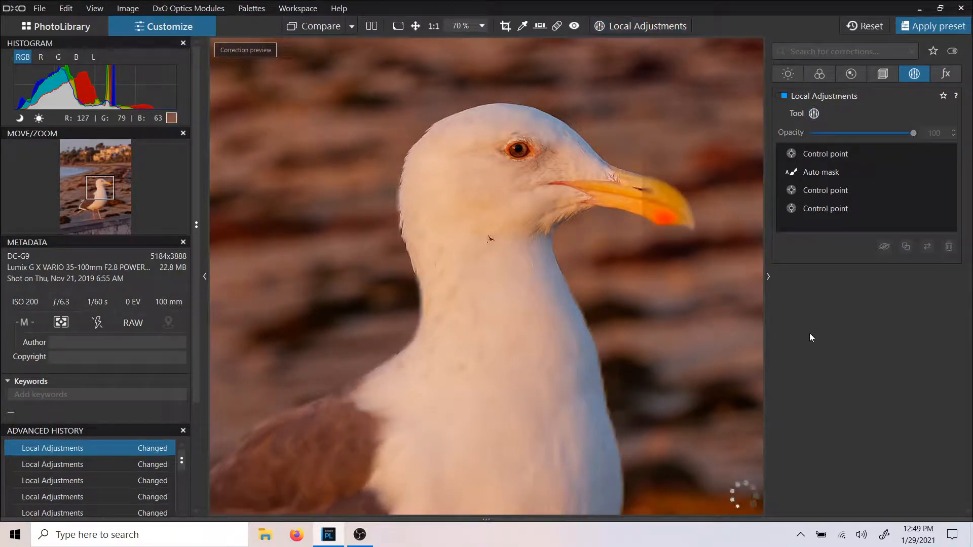
pyautogui.scroll(-5, 732, 297)
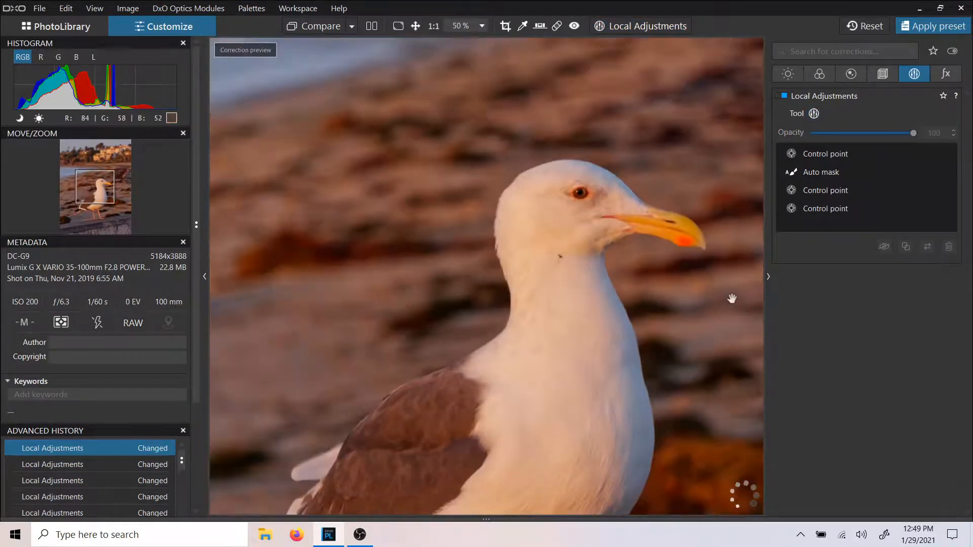
pyautogui.scroll(-1, 732, 300)
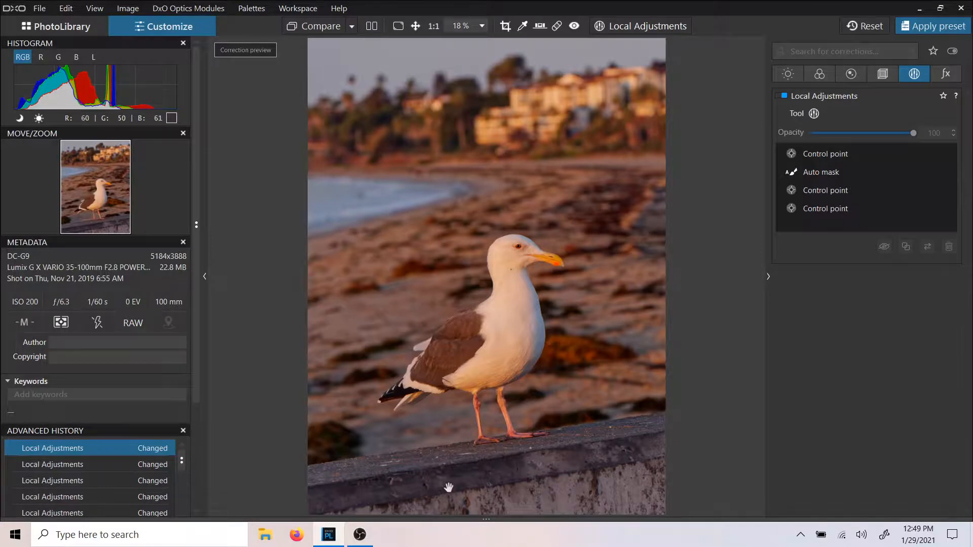
# Place a new control point on the wall below the gull and enlarge its circle to span the wall
pyautogui.rightClick(590, 495)
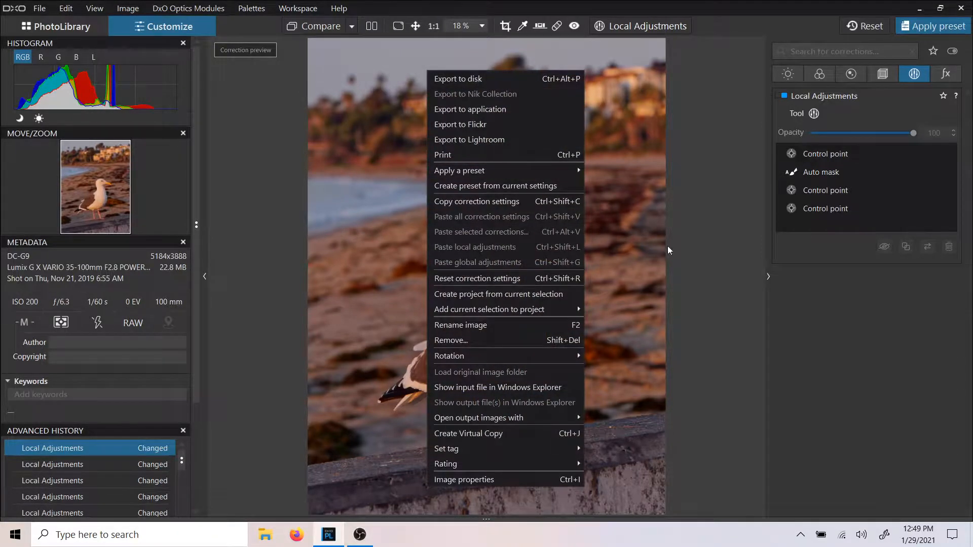
pyautogui.click(657, 27)
pyautogui.scroll(-1, 564, 321)
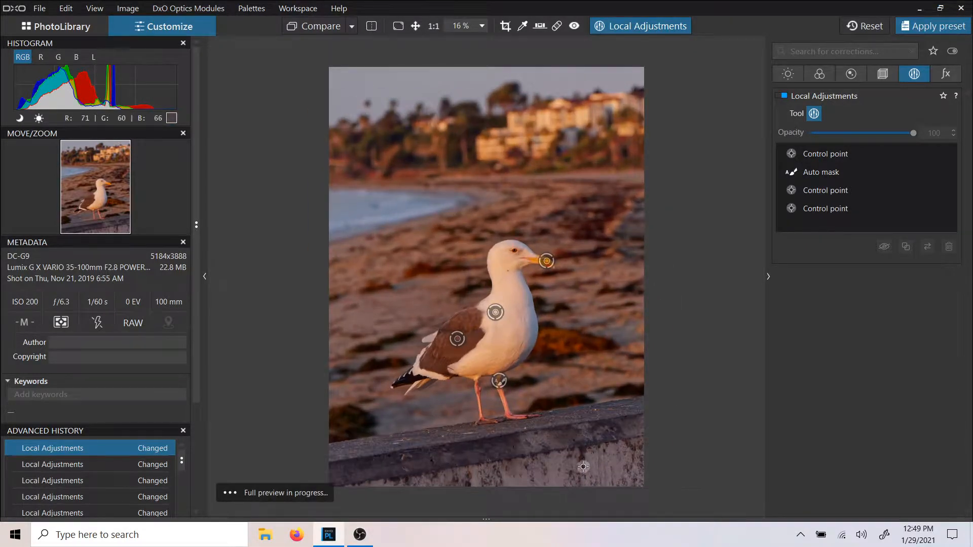
pyautogui.rightClick(554, 467)
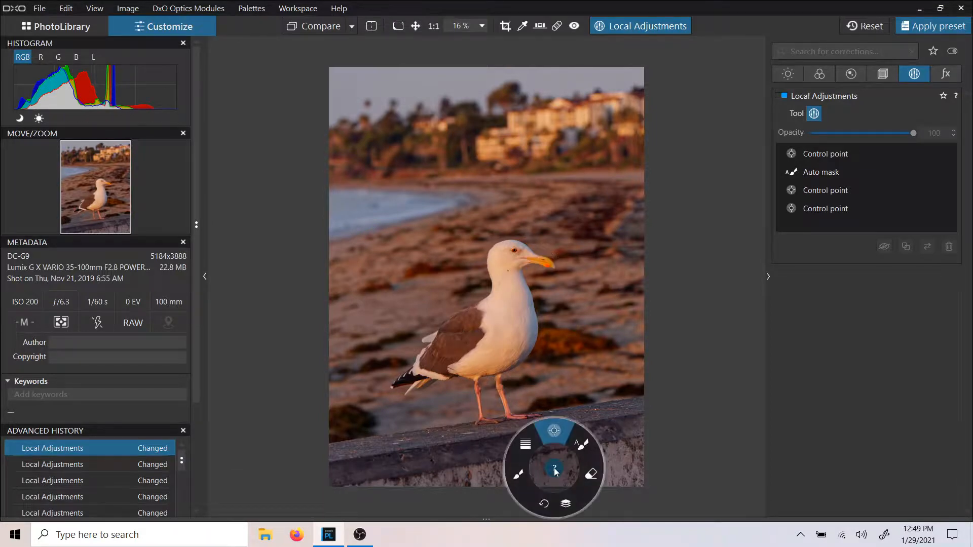
pyautogui.click(552, 432)
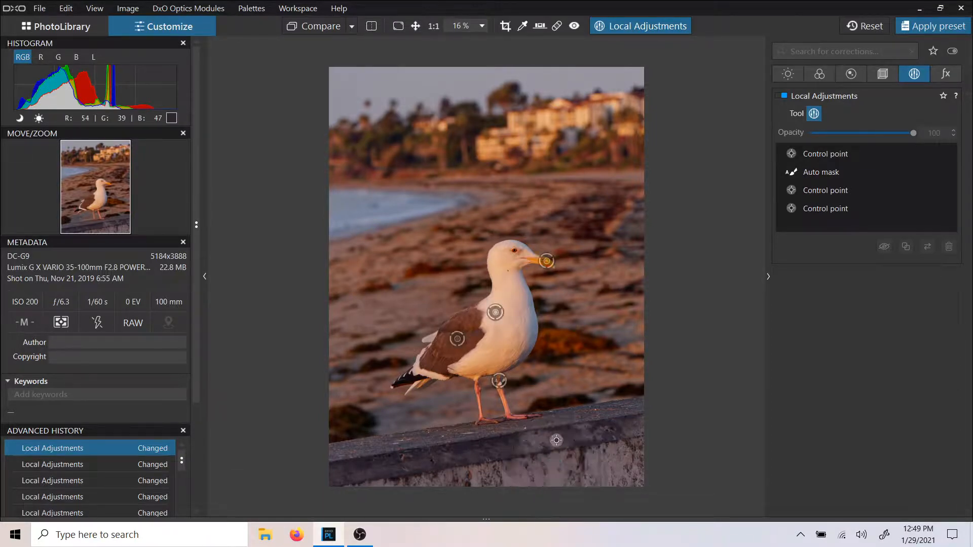
pyautogui.click(553, 476)
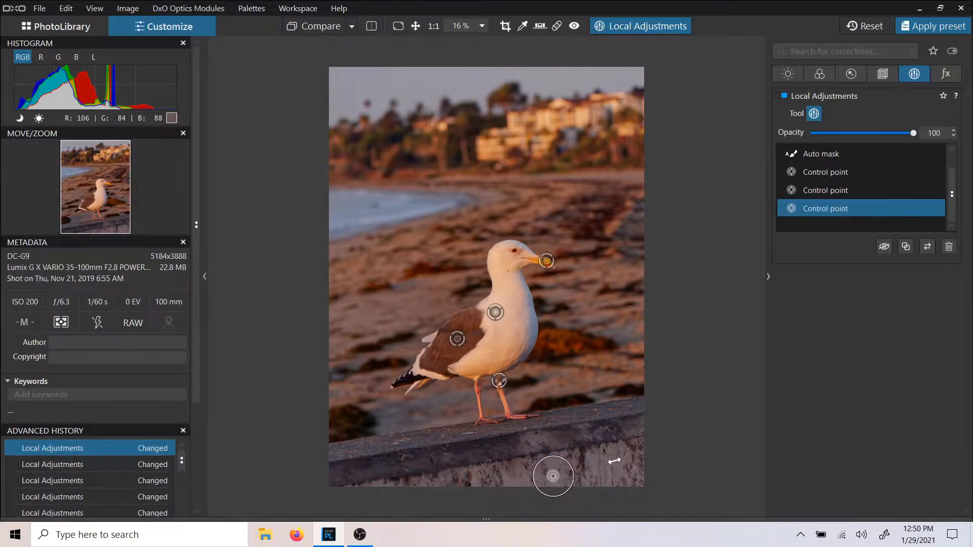
pyautogui.moveTo(615, 458); pyautogui.dragTo(721, 441)
# Lower the wall control point's Exposure slightly and leave Local Adjustments to view the whole photo
pyautogui.moveTo(553, 476)
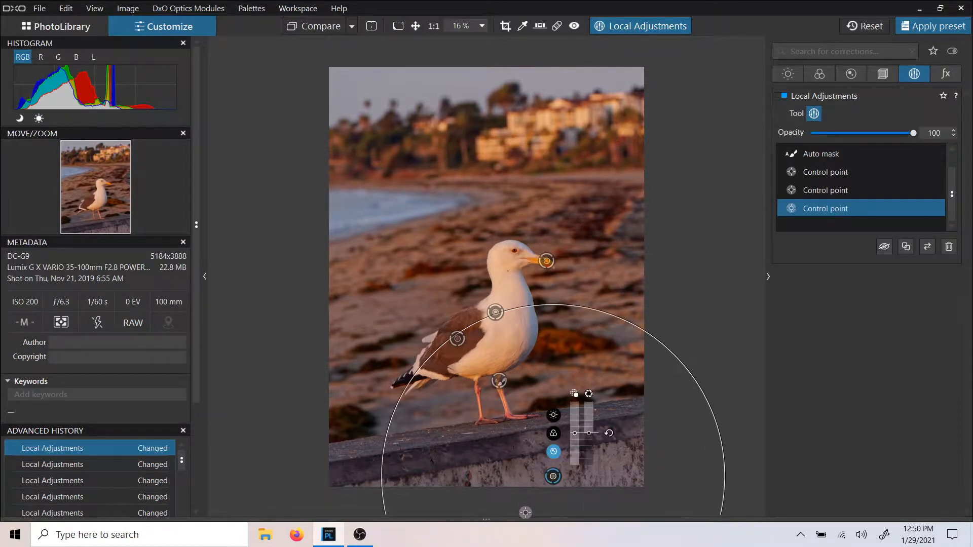
pyautogui.click(553, 415)
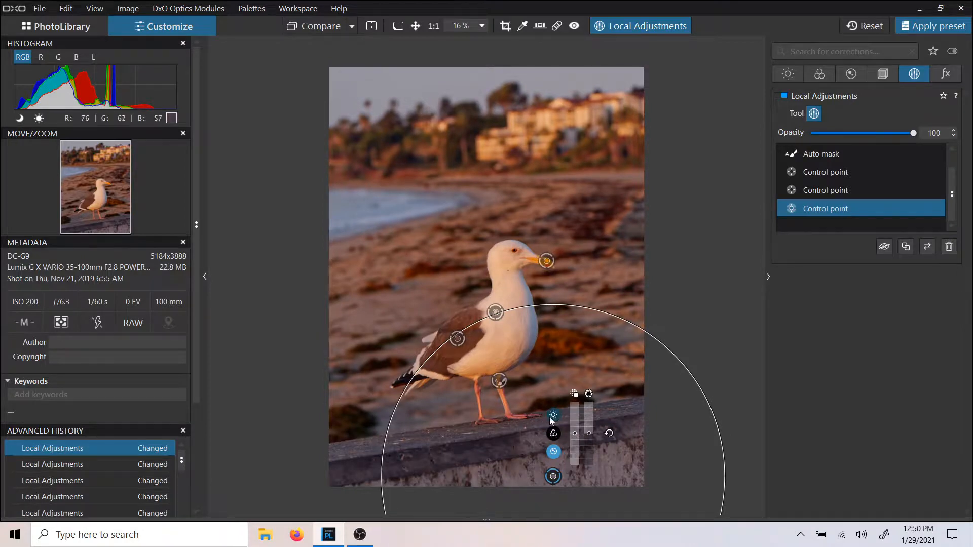
pyautogui.moveTo(575, 435); pyautogui.dragTo(576, 442)
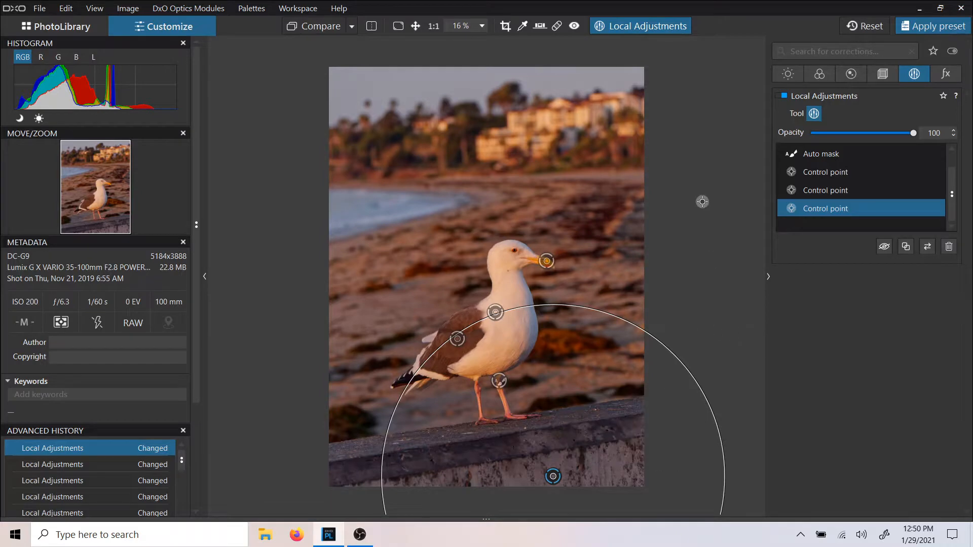
pyautogui.click(680, 26)
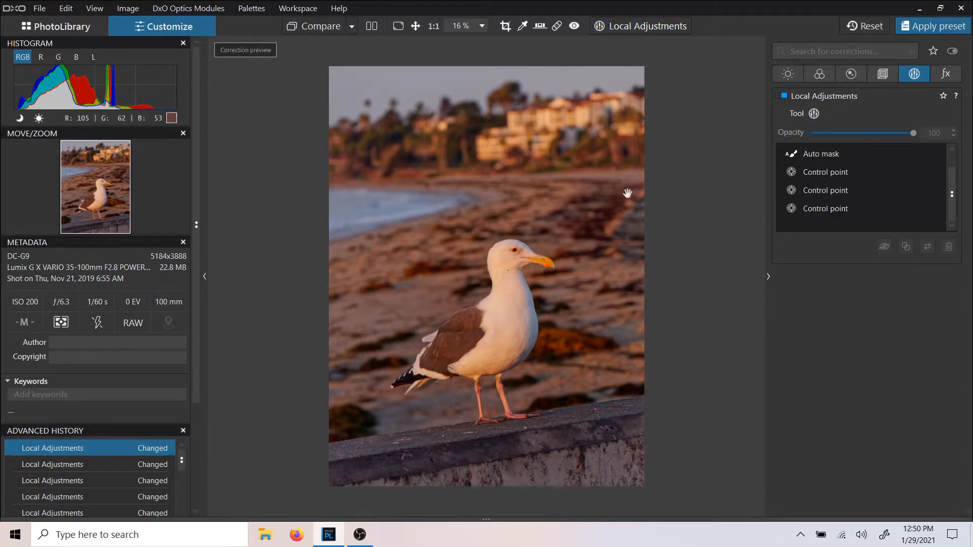
pyautogui.scroll(-1, 628, 194)
pyautogui.scroll(1, 628, 194)
pyautogui.scroll(-1, 723, 187)
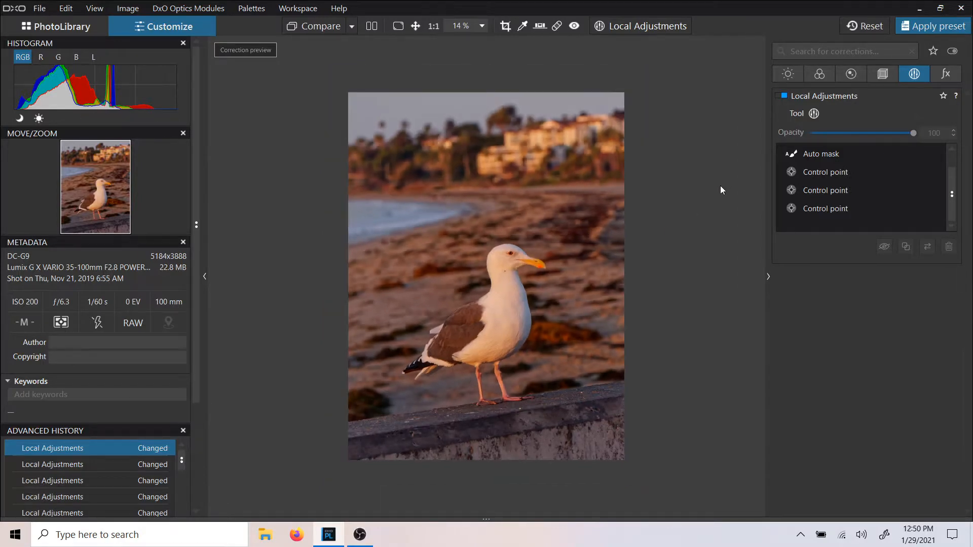
pyautogui.click(360, 535)
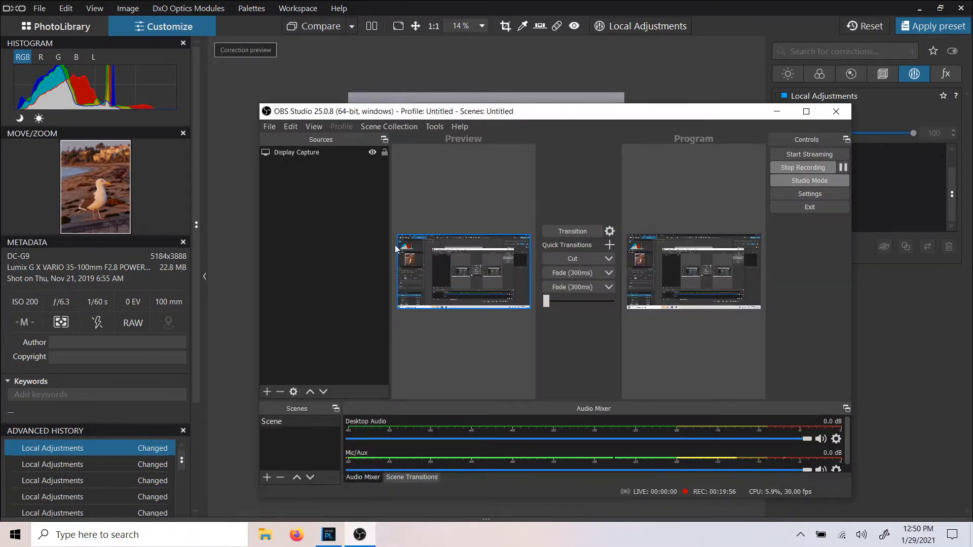